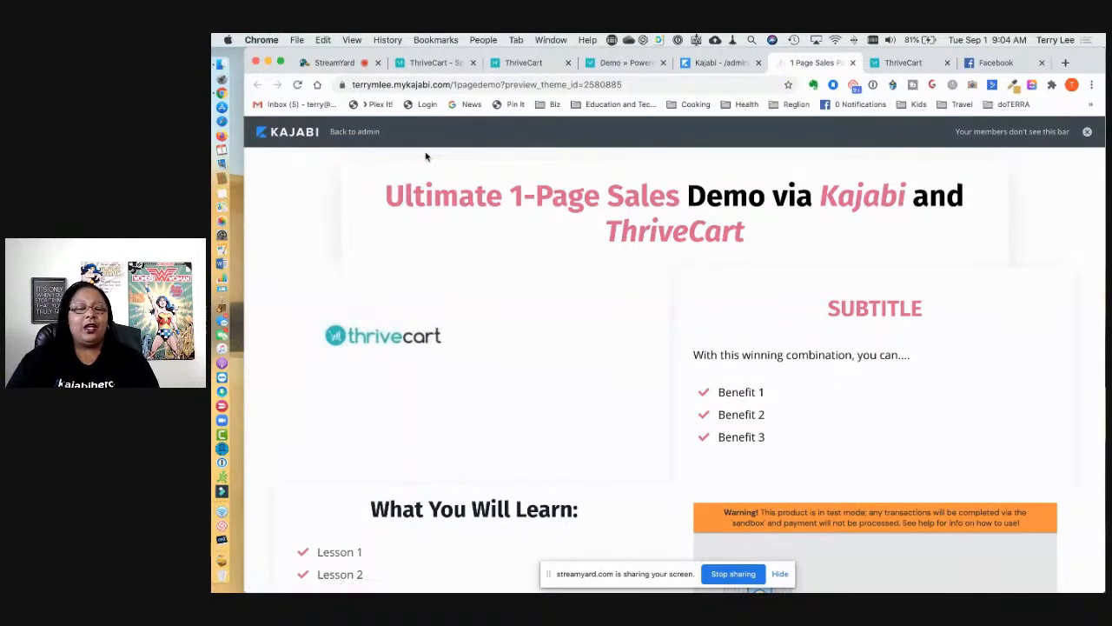
Step: Scroll the Kajabi sales page down to the embedded ThriveCart checkout
scroll(526, 302, down, 1)
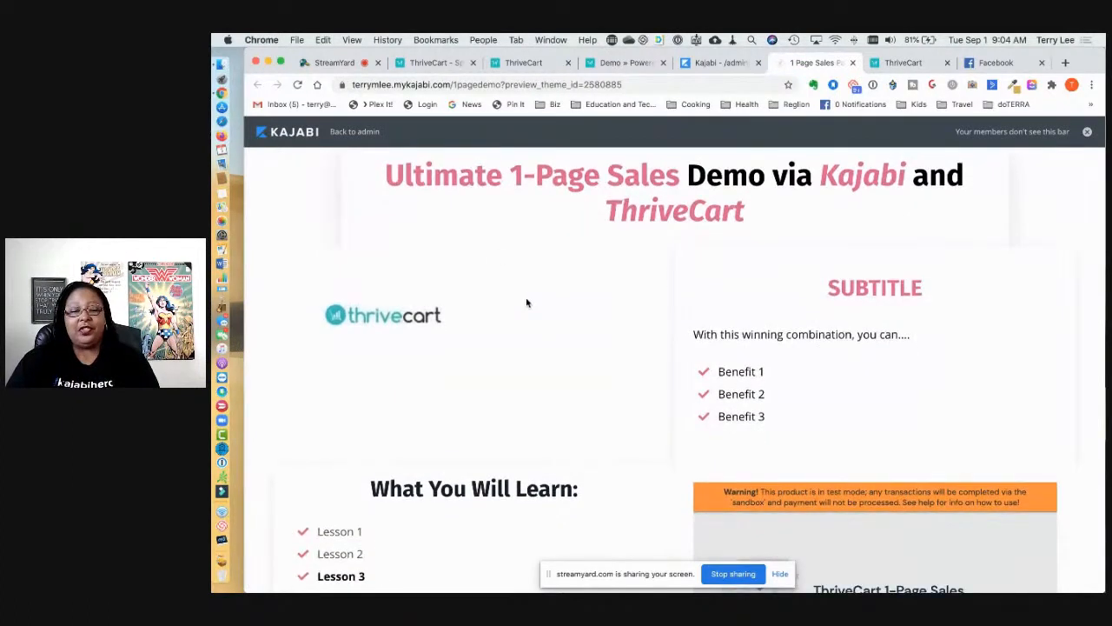
scroll(526, 303, up, 1)
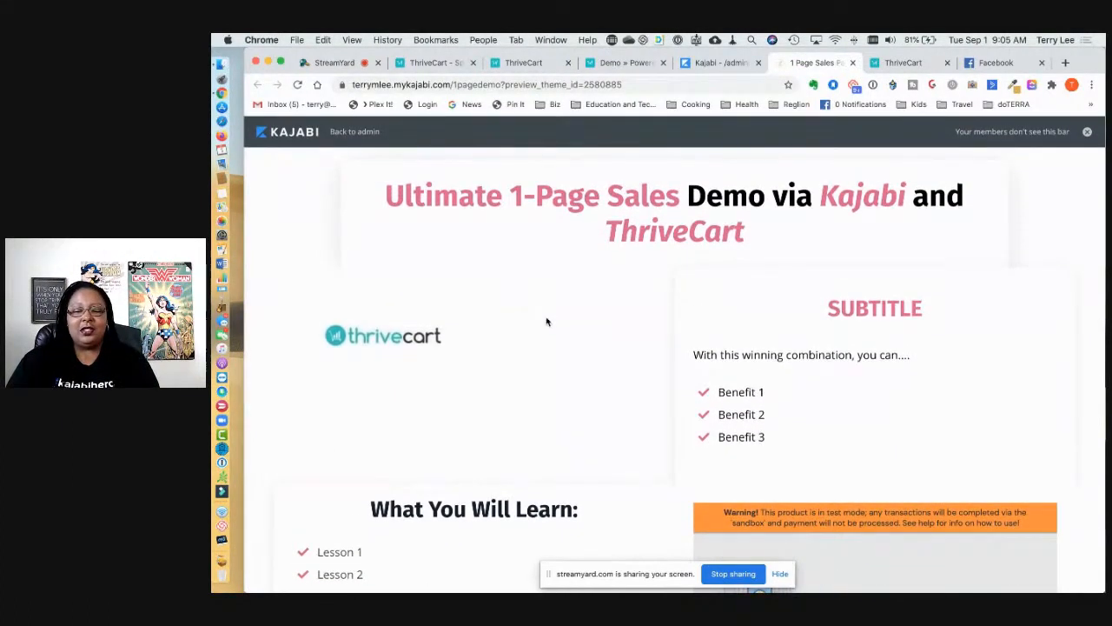
scroll(556, 341, down, 1)
scroll(557, 343, up, 1)
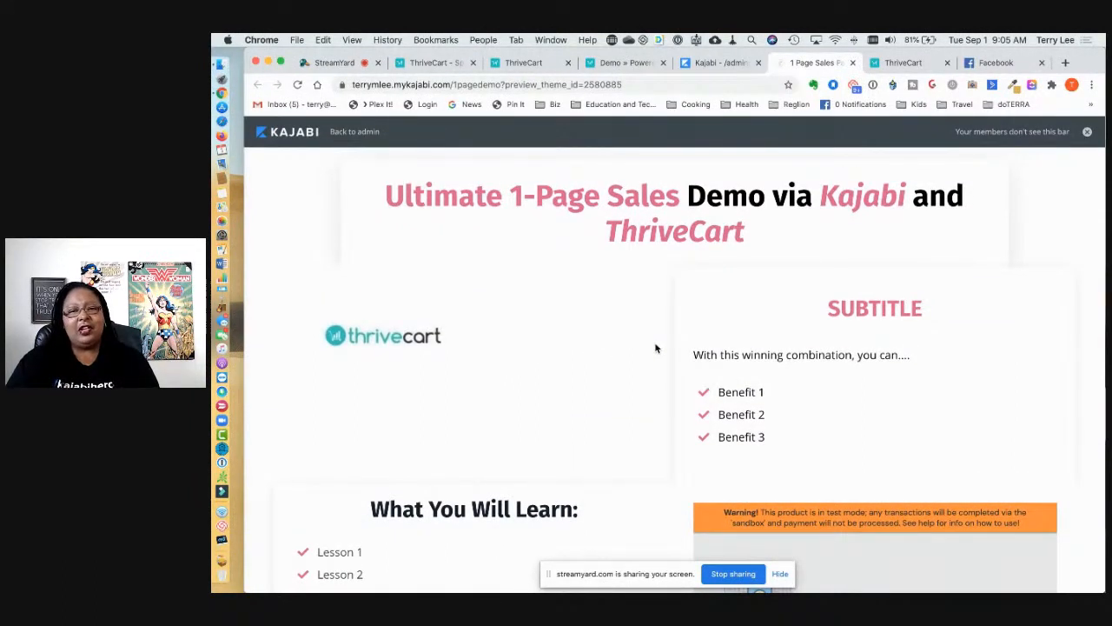
scroll(656, 348, down, 3)
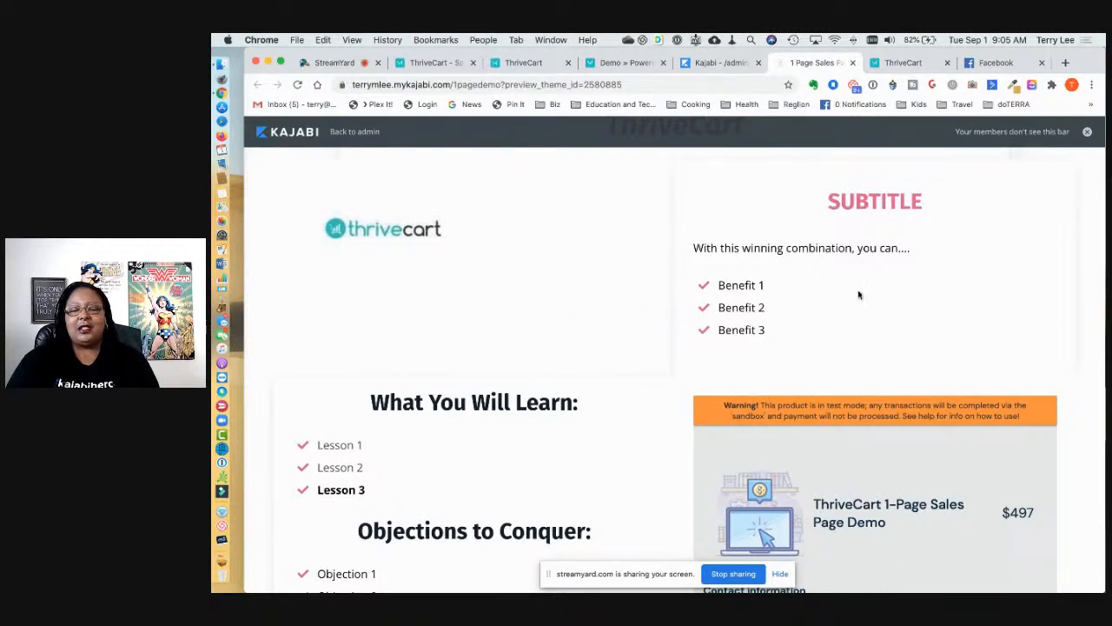
scroll(807, 288, down, 1)
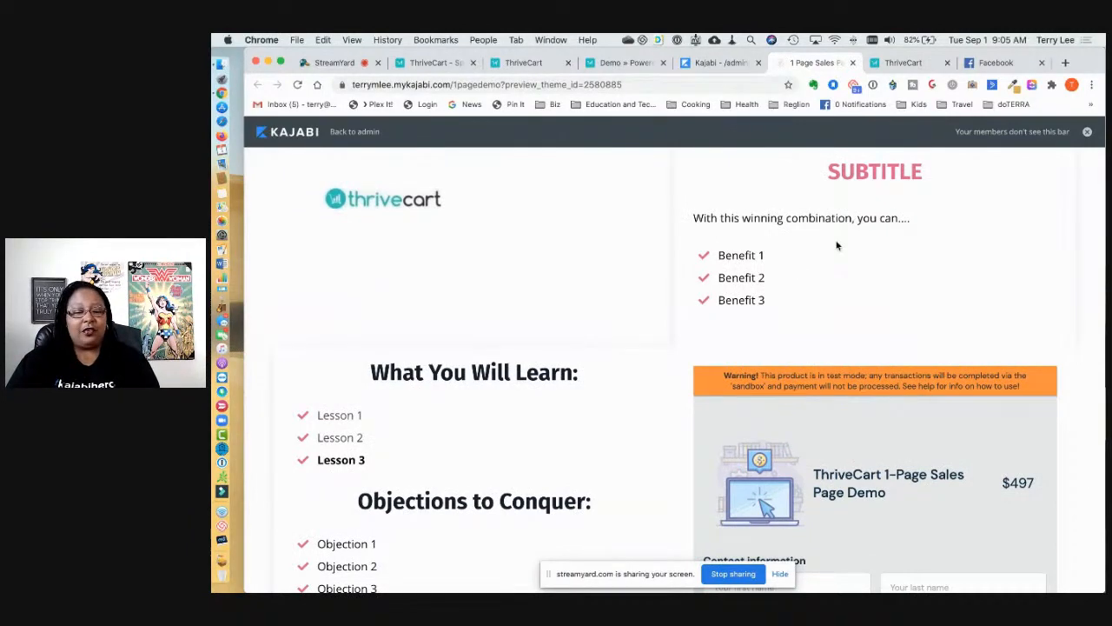
scroll(837, 246, down, 5)
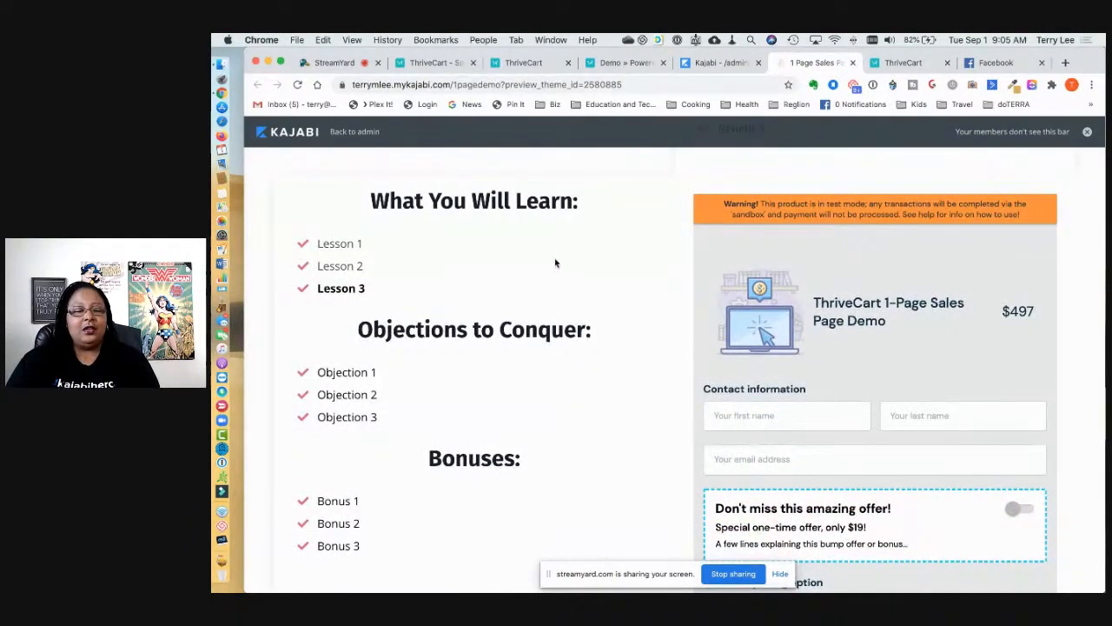
scroll(502, 484, down, 2)
scroll(502, 483, up, 2)
scroll(501, 484, up, 1)
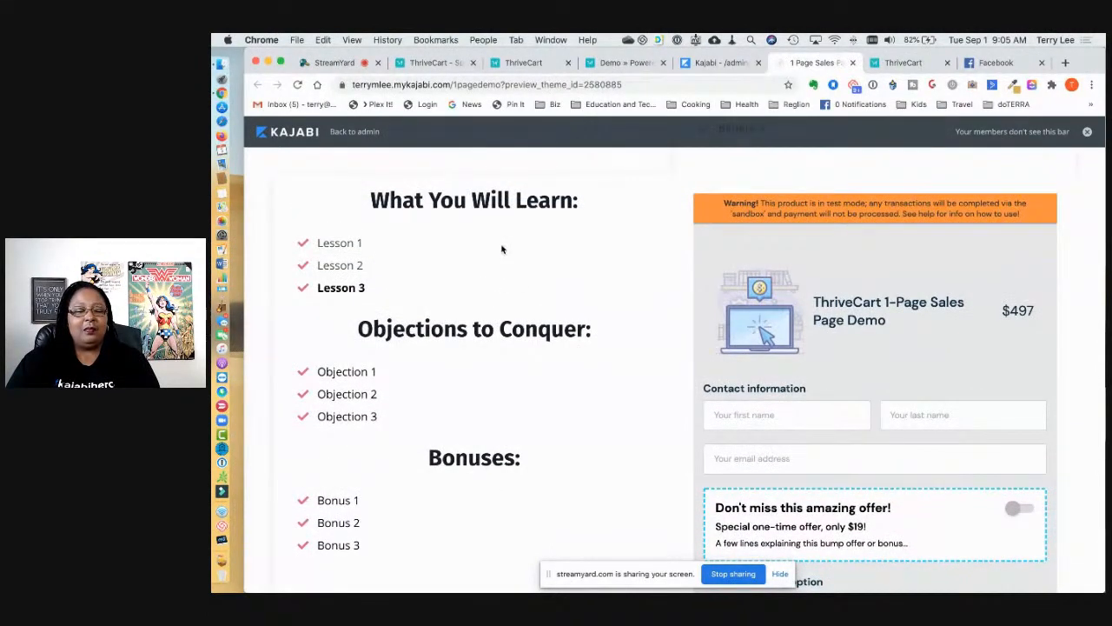
scroll(504, 273, down, 2)
scroll(501, 274, up, 2)
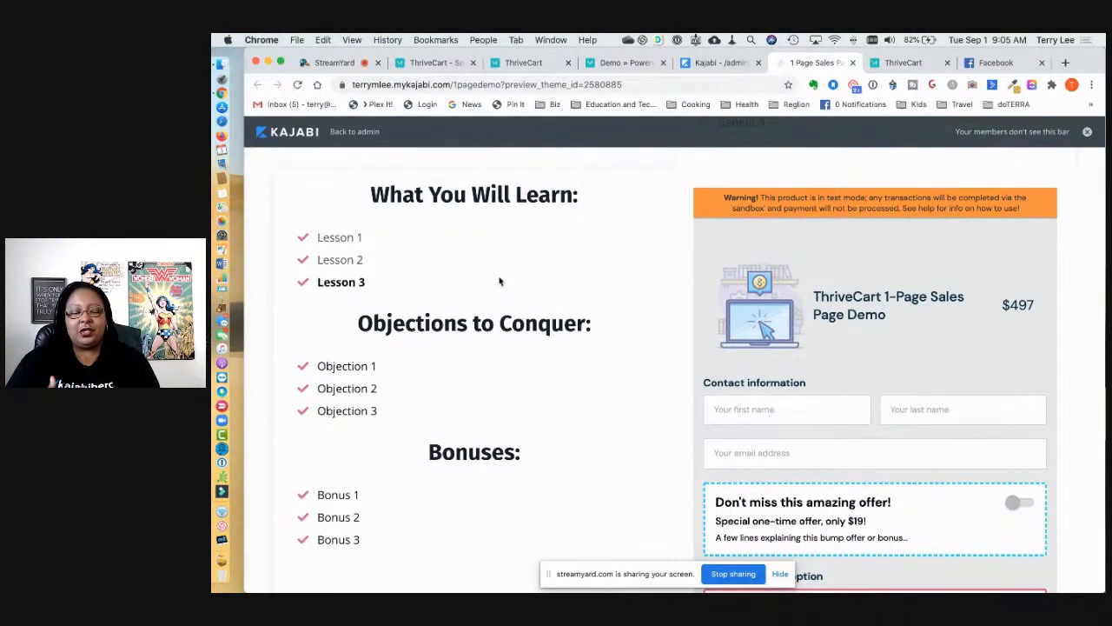
scroll(500, 281, down, 4)
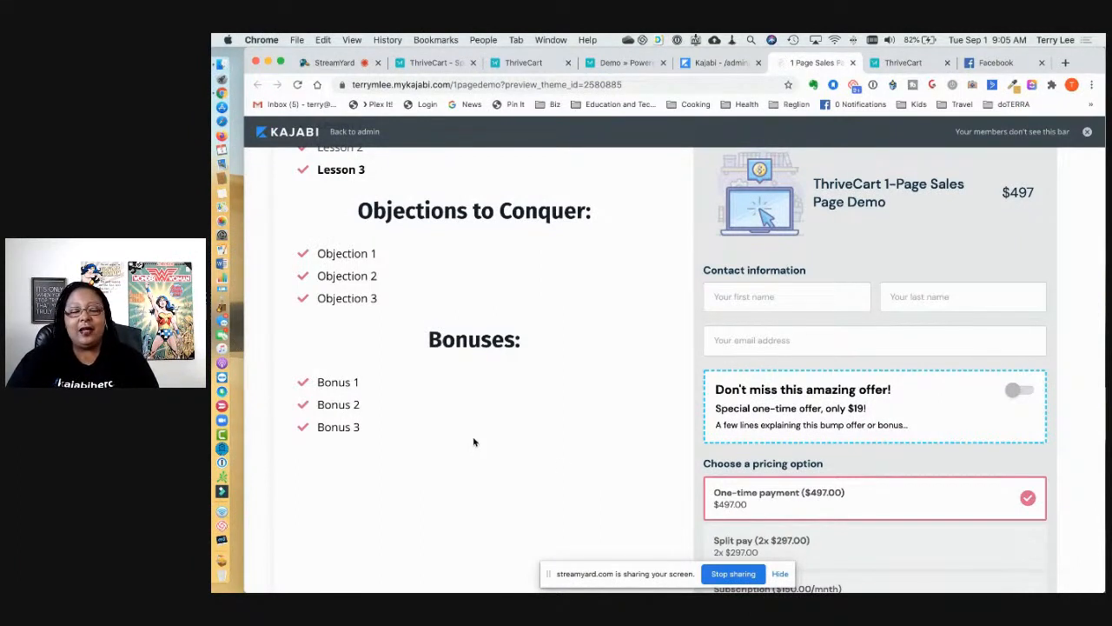
scroll(856, 459, up, 4)
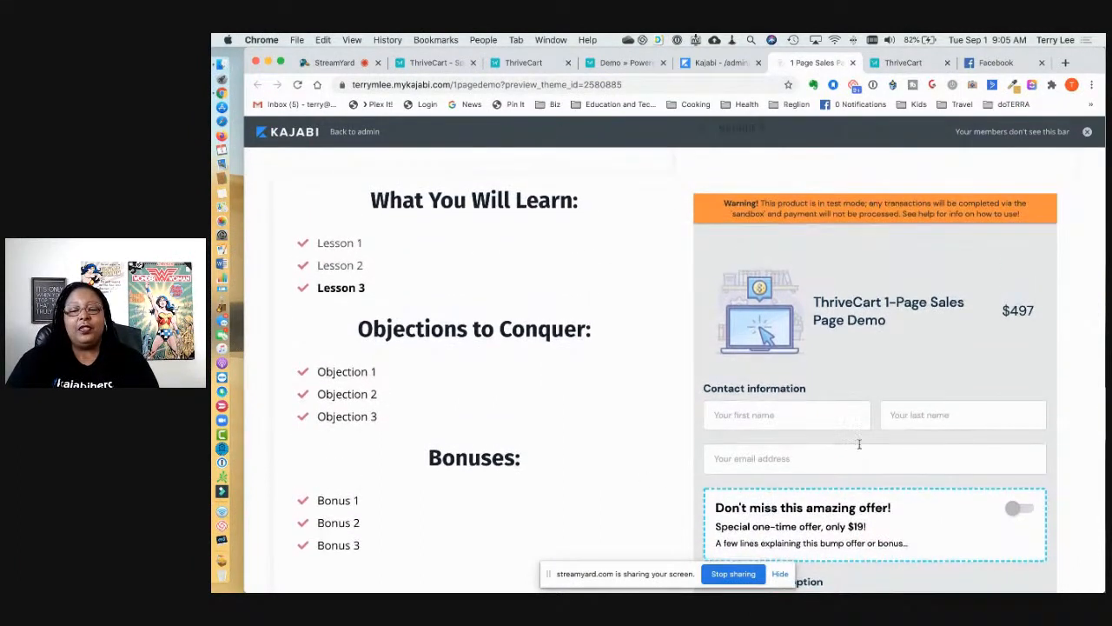
scroll(922, 348, down, 2)
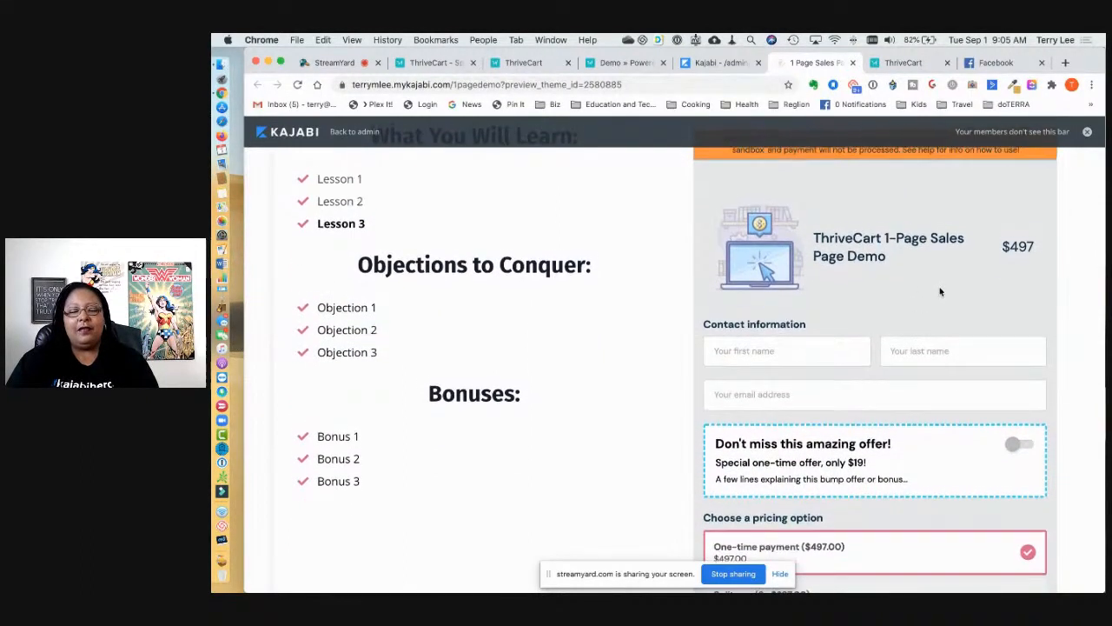
scroll(939, 292, down, 2)
Step: Zoom the browser out two levels so the whole checkout, pricing options and Continue fit on screen
key(super+minus)
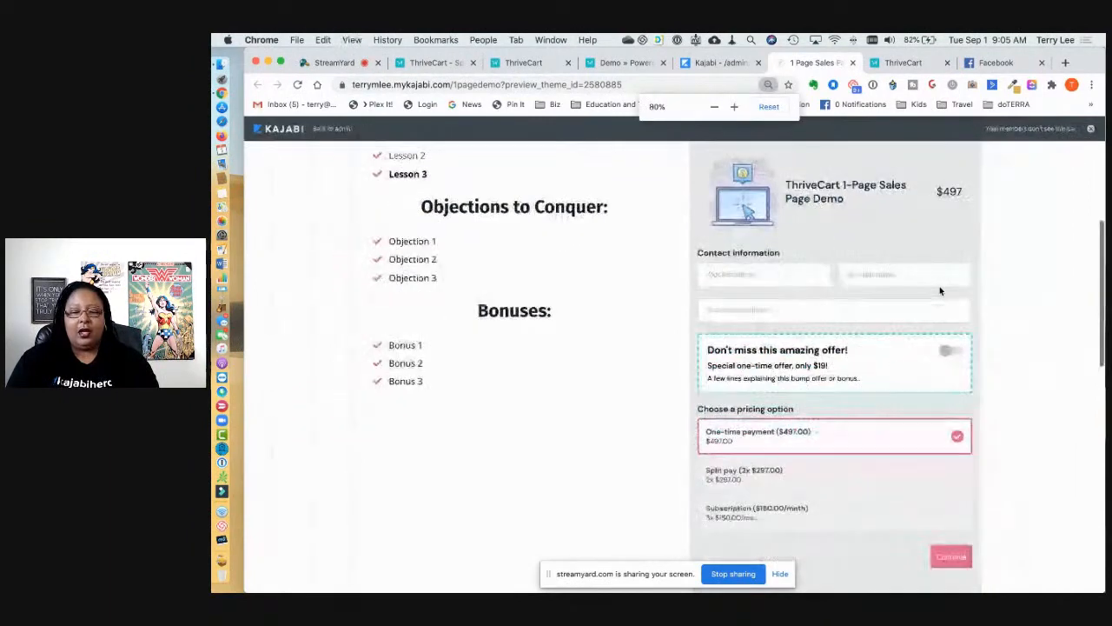
key(super+minus)
key(super+minus)
key(super+minus)
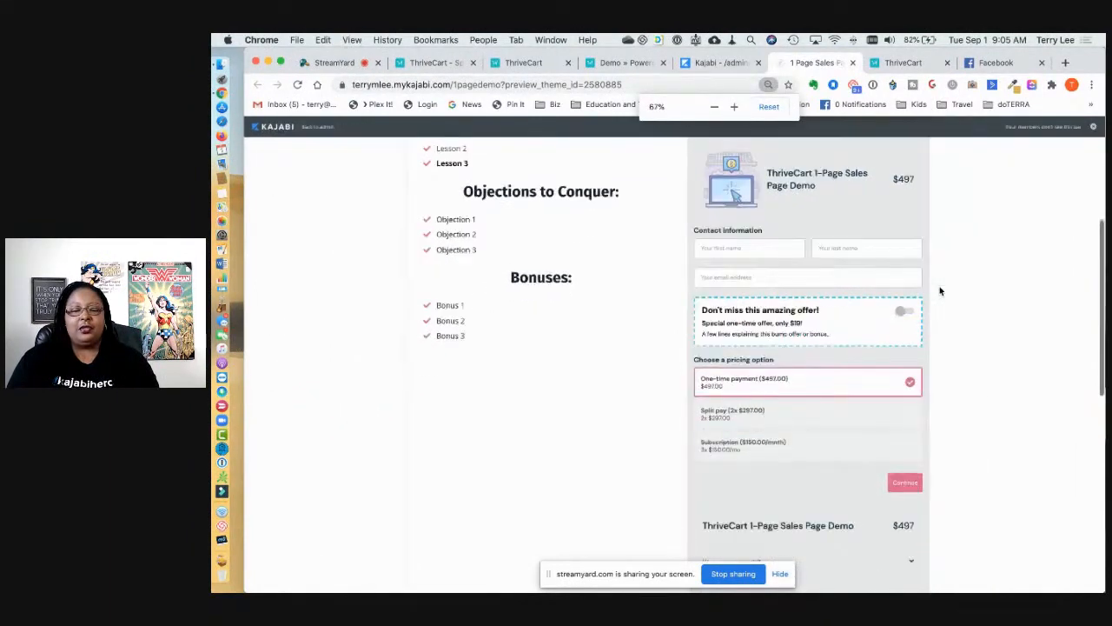
scroll(882, 347, up, 3)
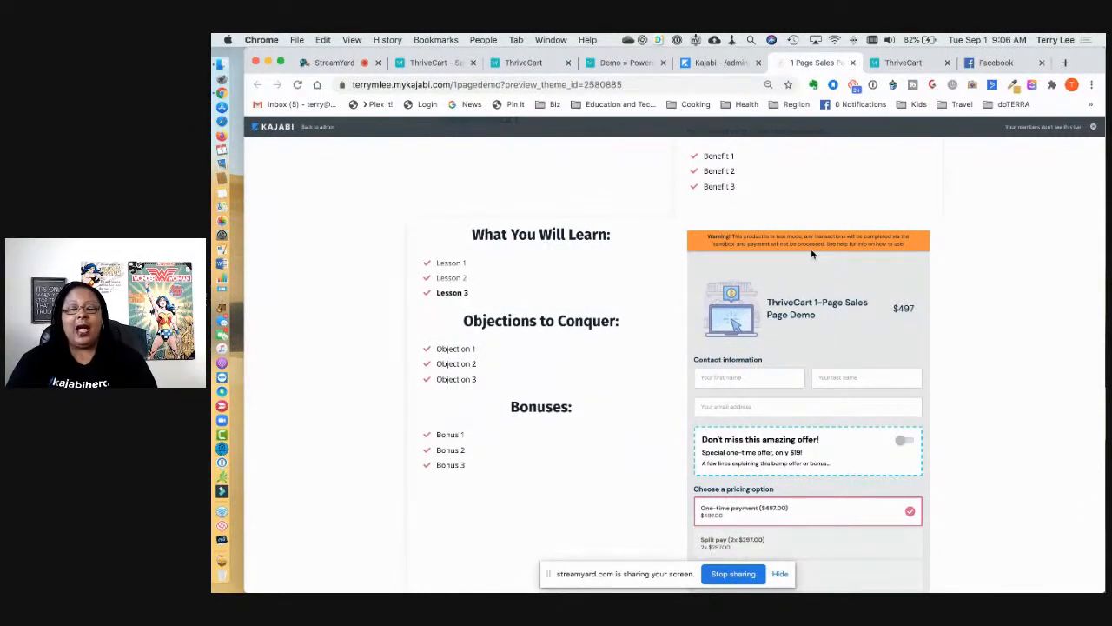
scroll(837, 369, down, 3)
scroll(836, 369, down, 2)
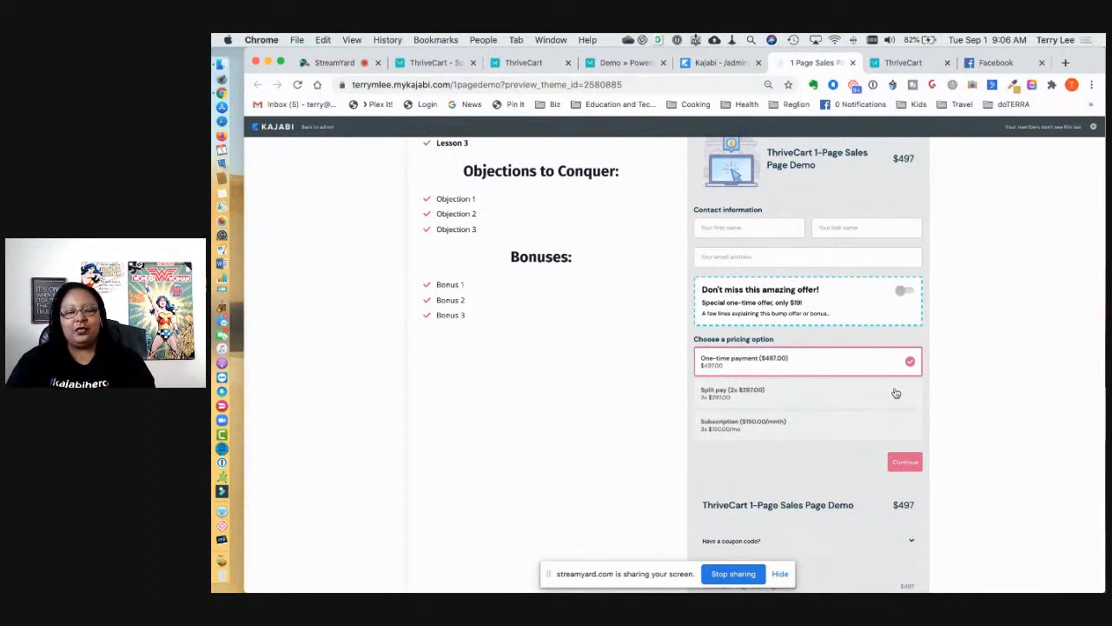
Step: Try the Split pay and then the Subscription pricing options in the embedded checkout
scroll(888, 420, down, 2)
scroll(888, 420, down, 3)
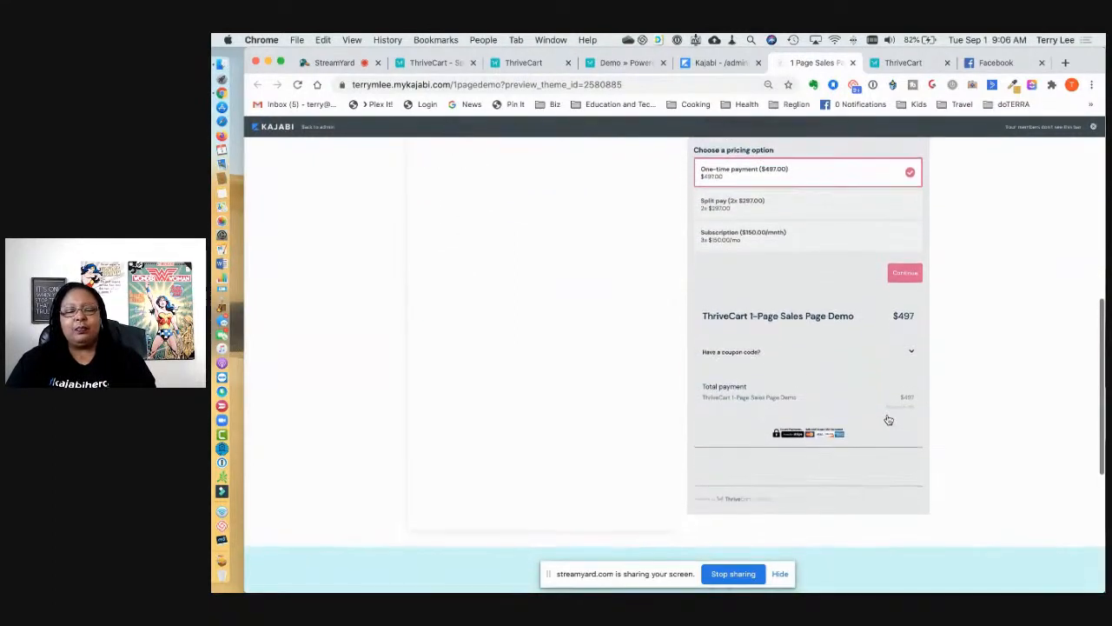
scroll(886, 421, up, 3)
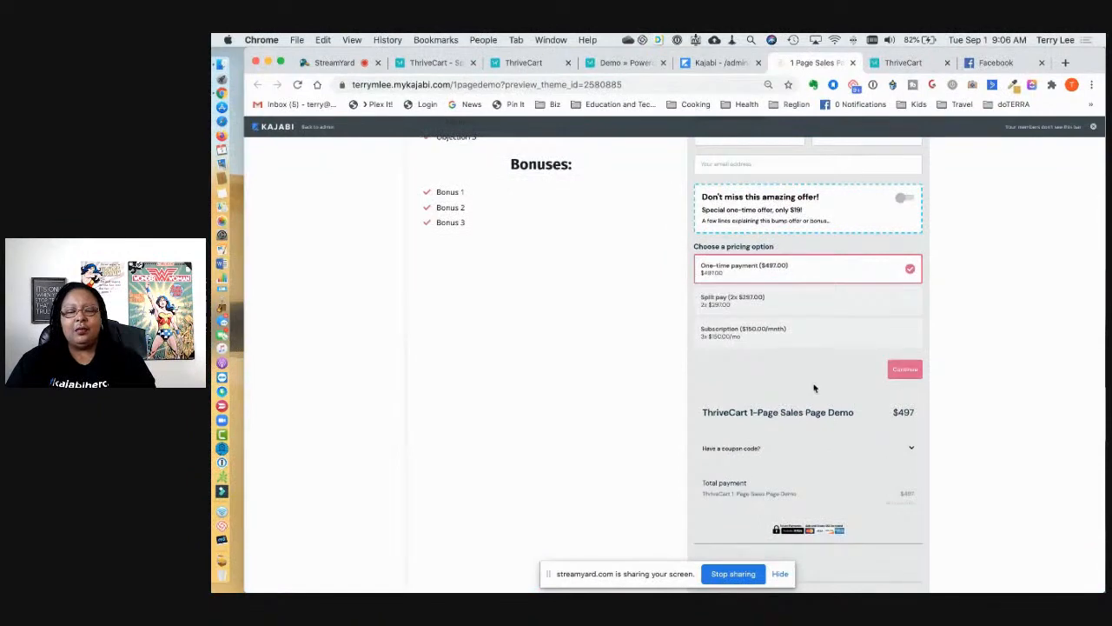
scroll(814, 387, up, 3)
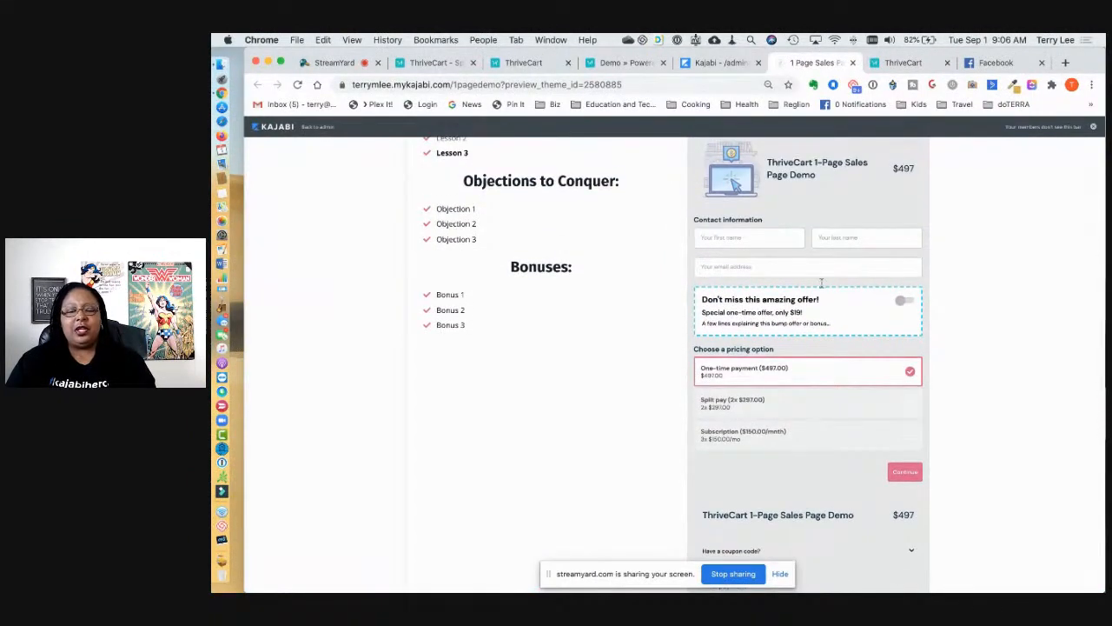
click(755, 398)
click(767, 437)
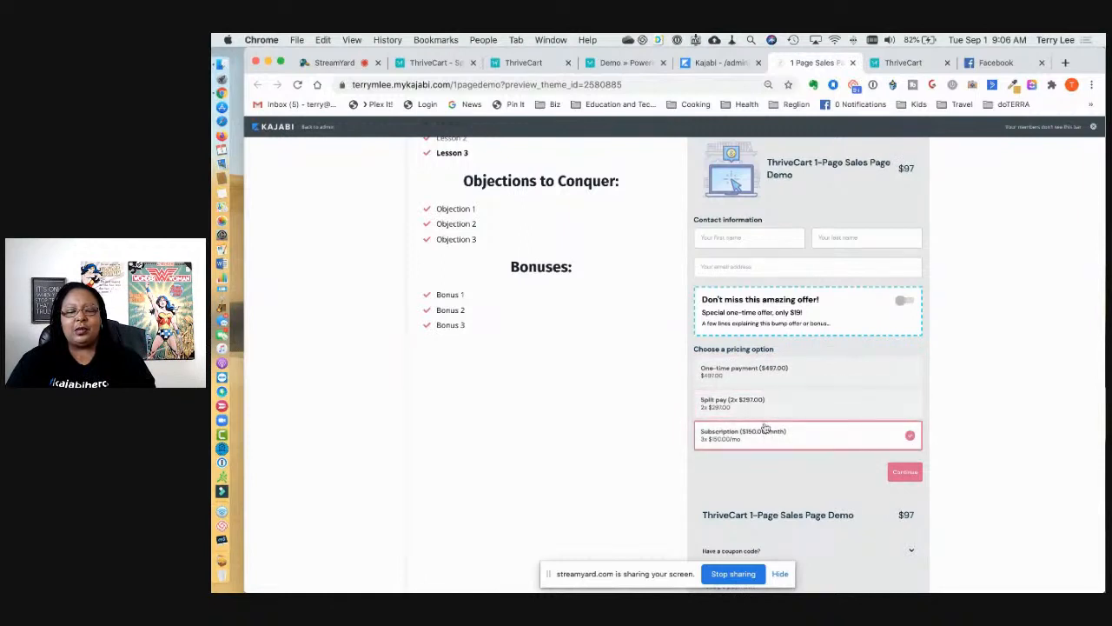
Step: Add the bump offer, zoom in, and toggle the bump off and back on
scroll(774, 439, up, 3)
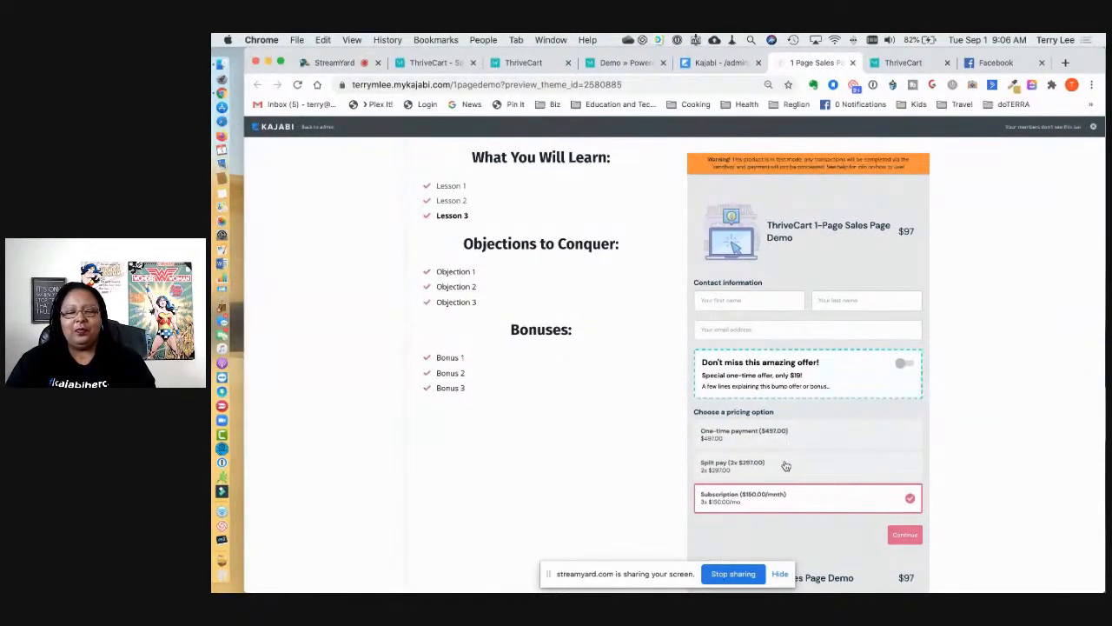
scroll(785, 465, up, 2)
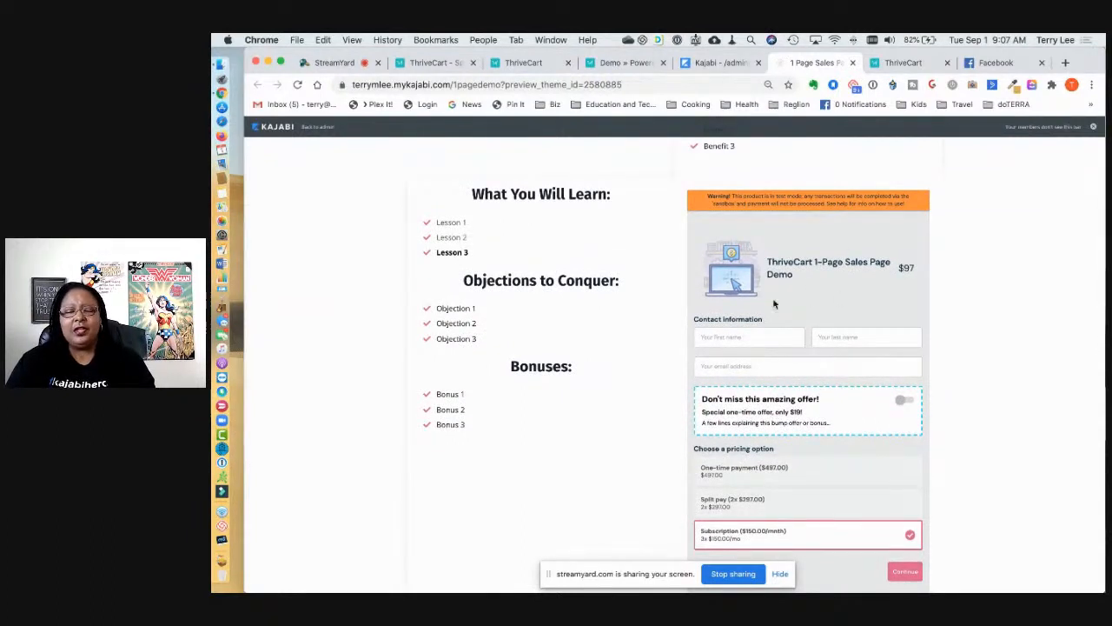
scroll(840, 391, down, 2)
scroll(842, 388, down, 1)
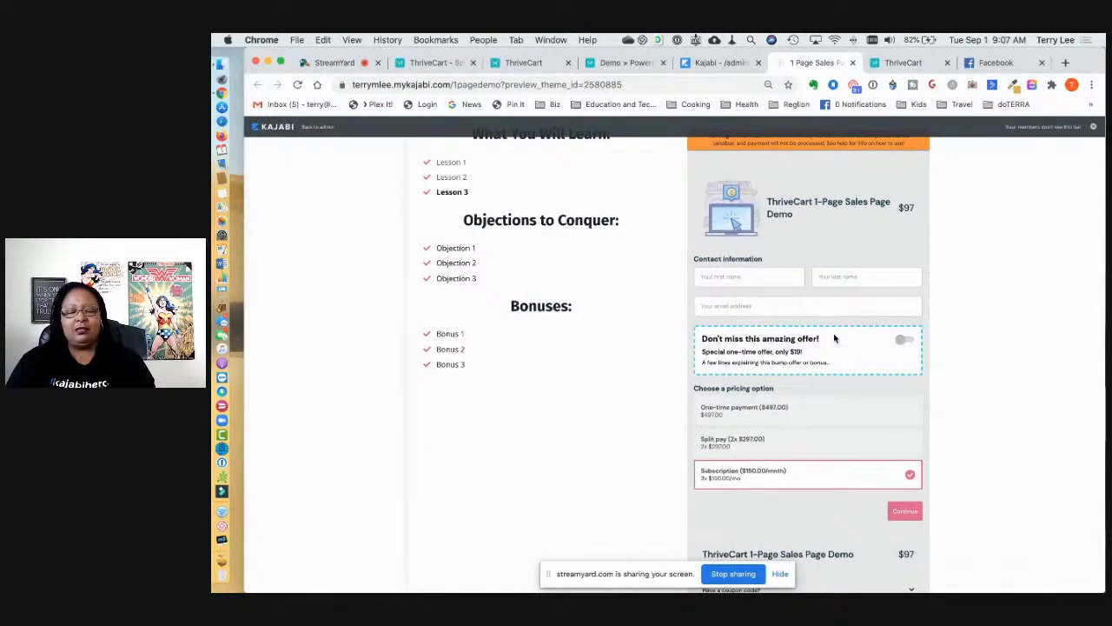
click(907, 342)
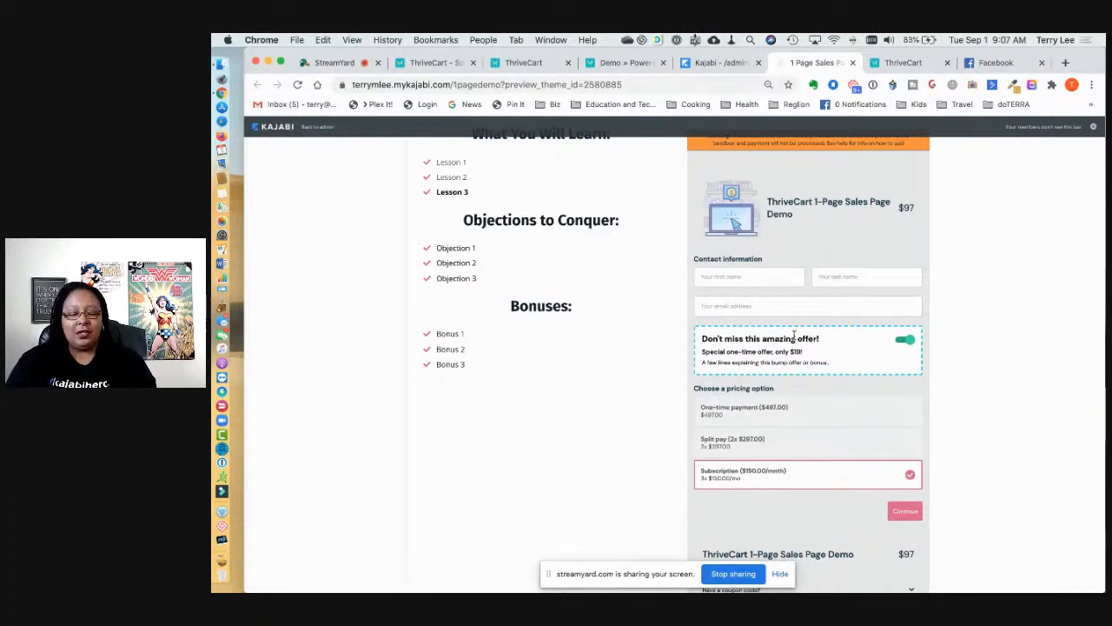
key(super+equal)
key(super+equal)
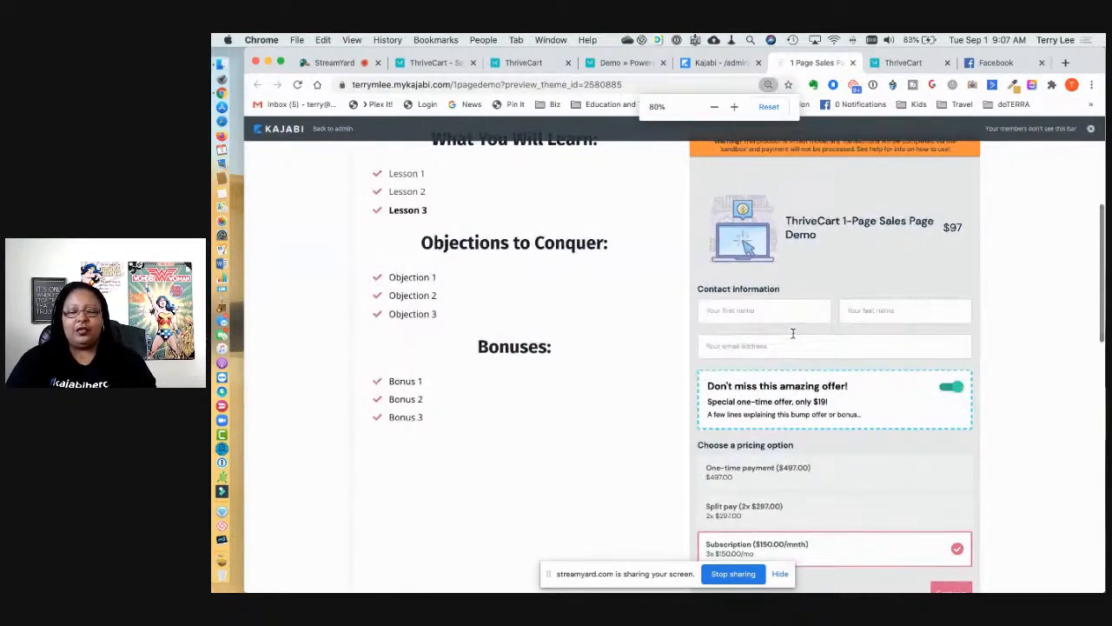
scroll(793, 333, down, 1)
click(950, 303)
click(954, 302)
Step: Scroll down the sales page to review the testimonials and FAQ sections
scroll(914, 333, up, 1)
scroll(914, 333, down, 3)
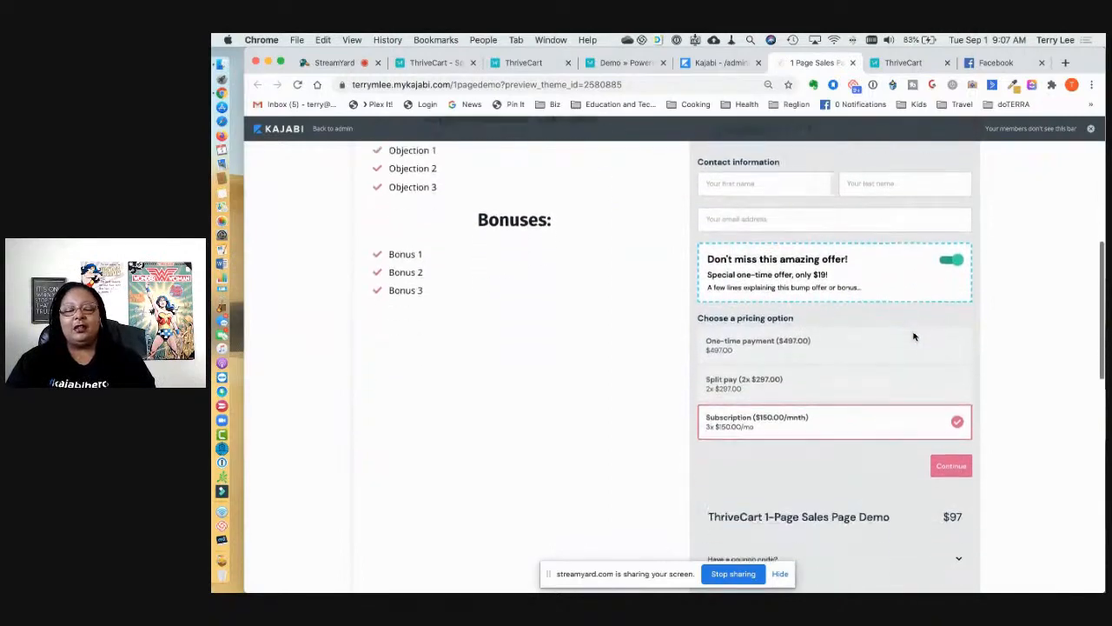
scroll(914, 331, down, 10)
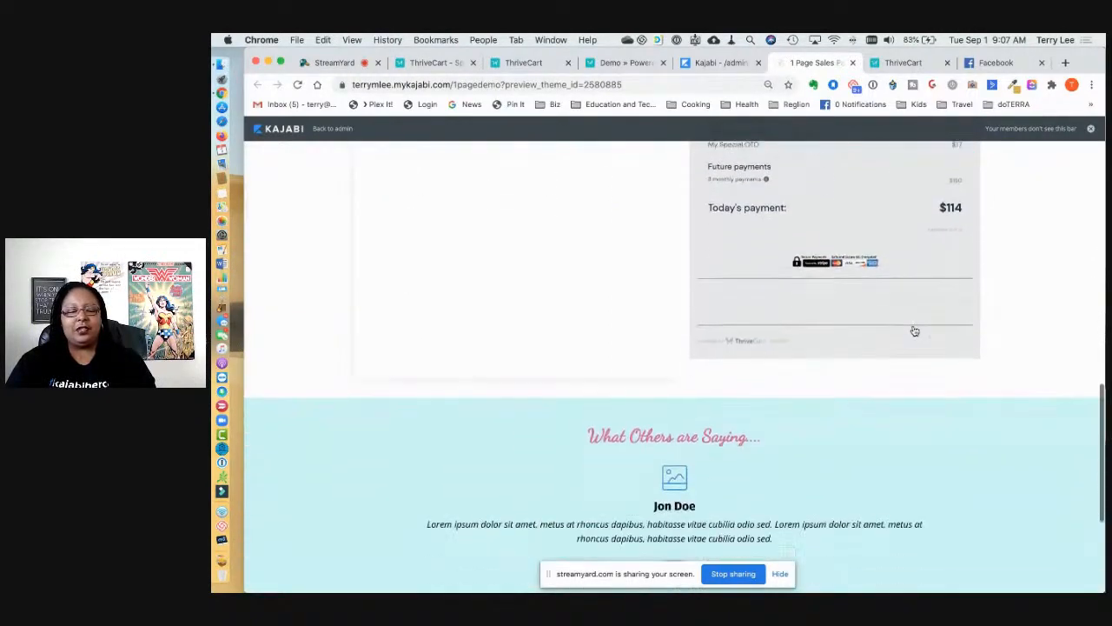
scroll(914, 331, up, 4)
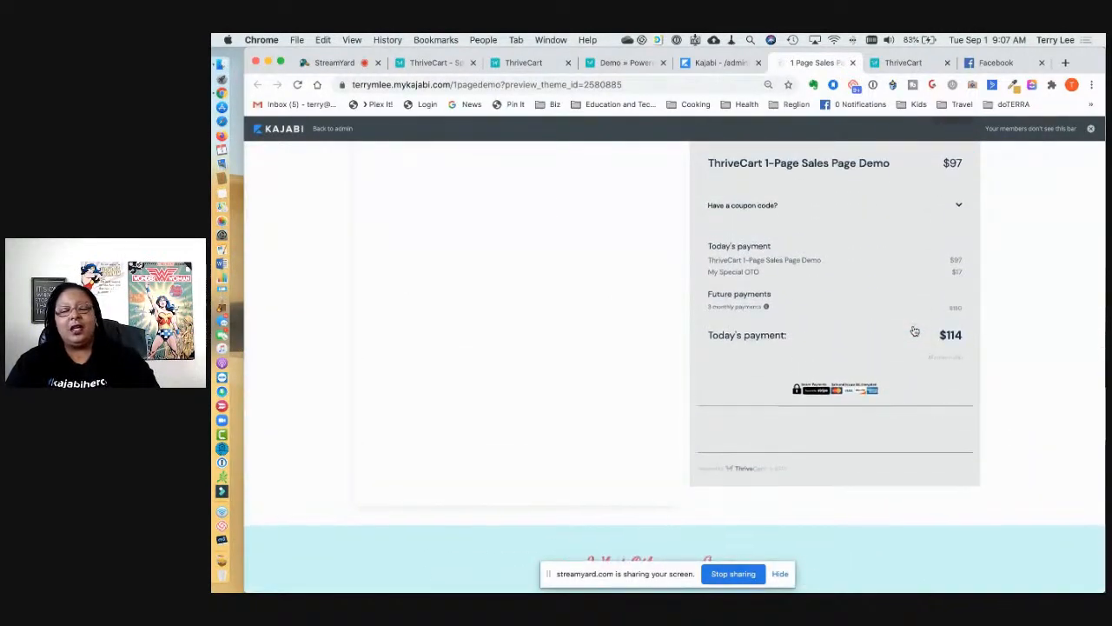
scroll(914, 332, down, 2)
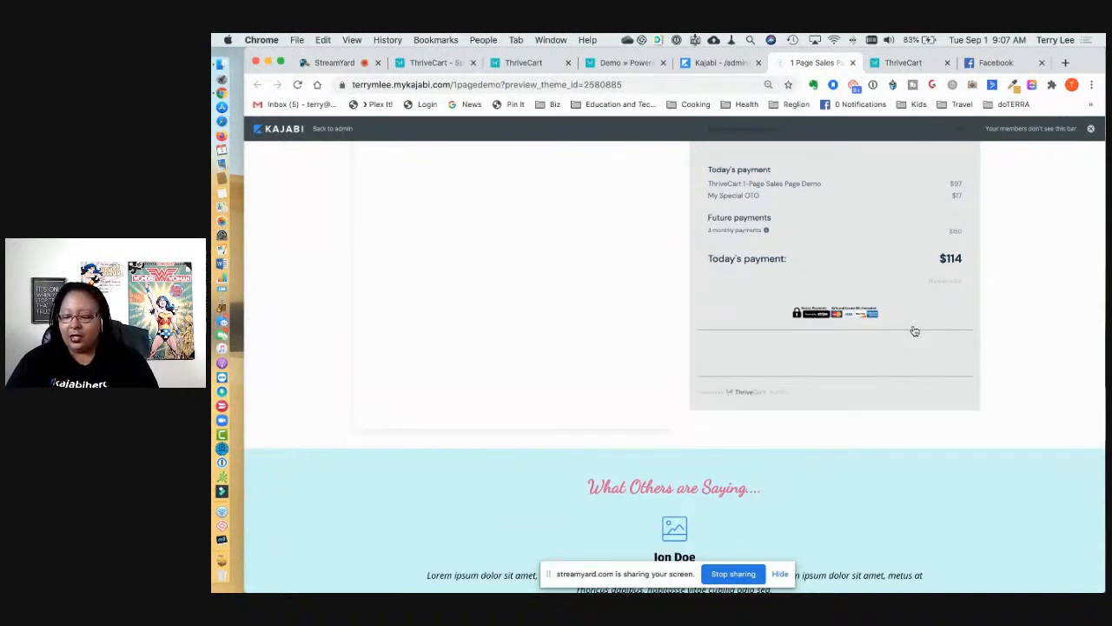
scroll(886, 363, down, 5)
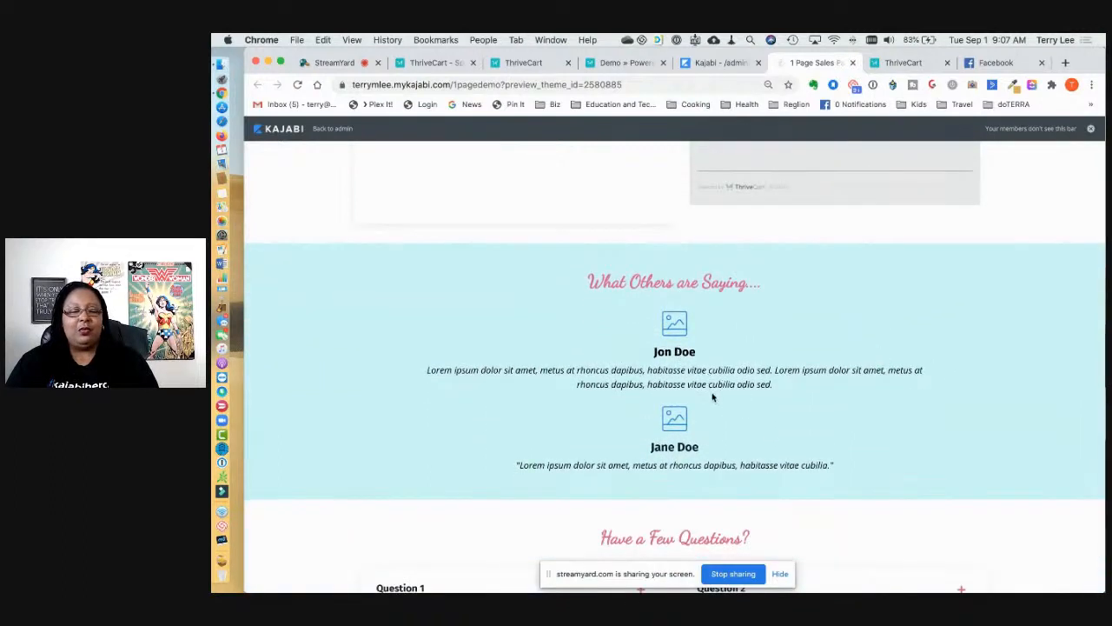
scroll(696, 403, down, 2)
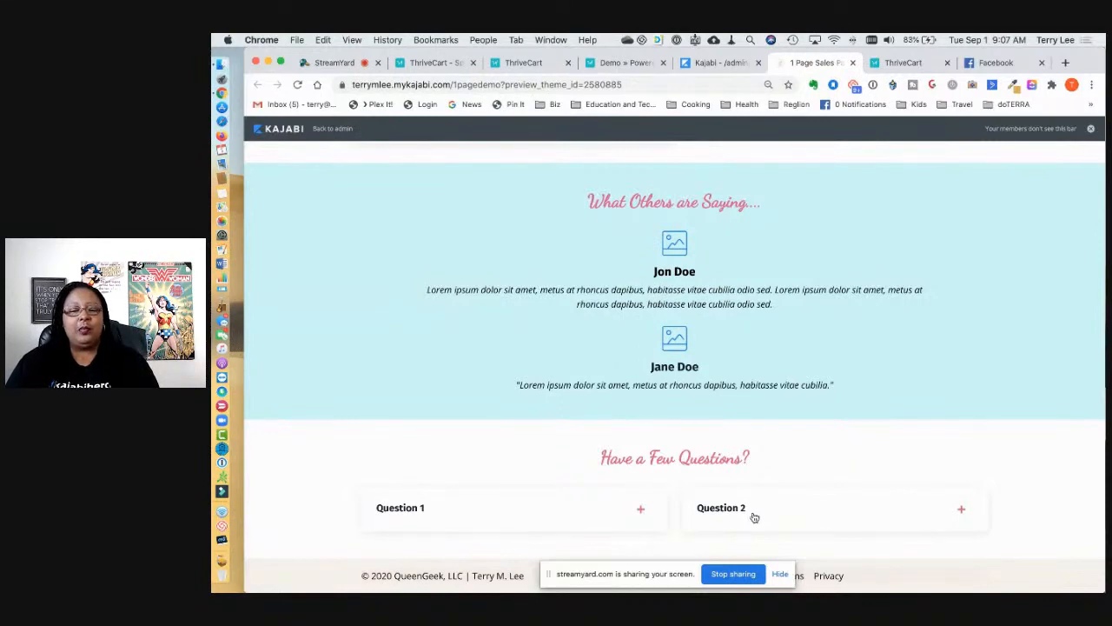
scroll(731, 536, up, 20)
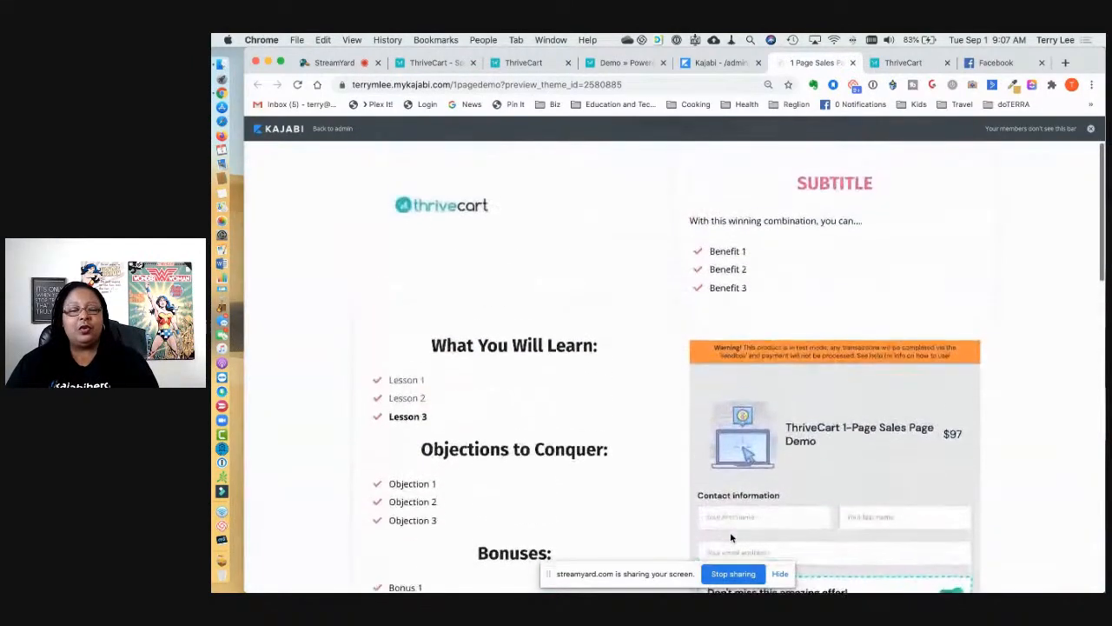
scroll(731, 536, up, 2)
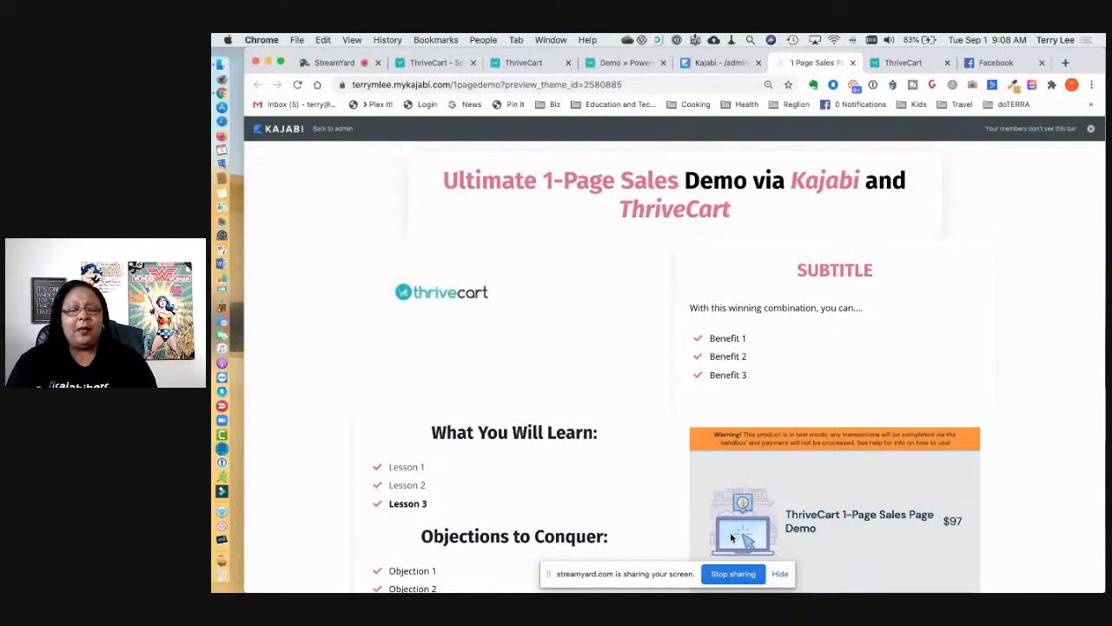
scroll(730, 539, down, 5)
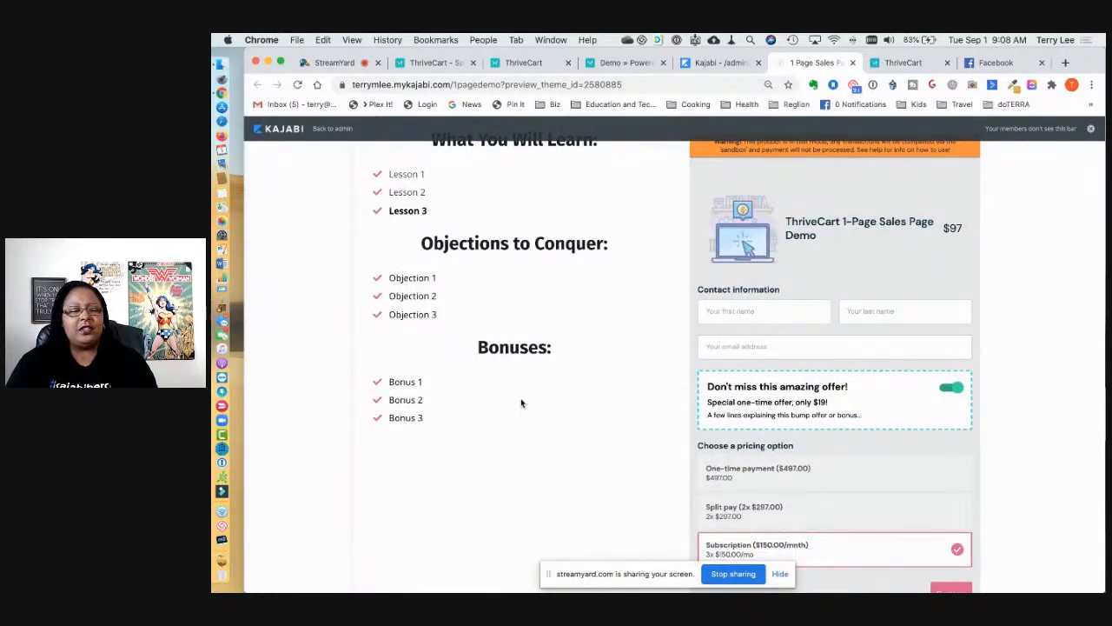
scroll(516, 350, up, 1)
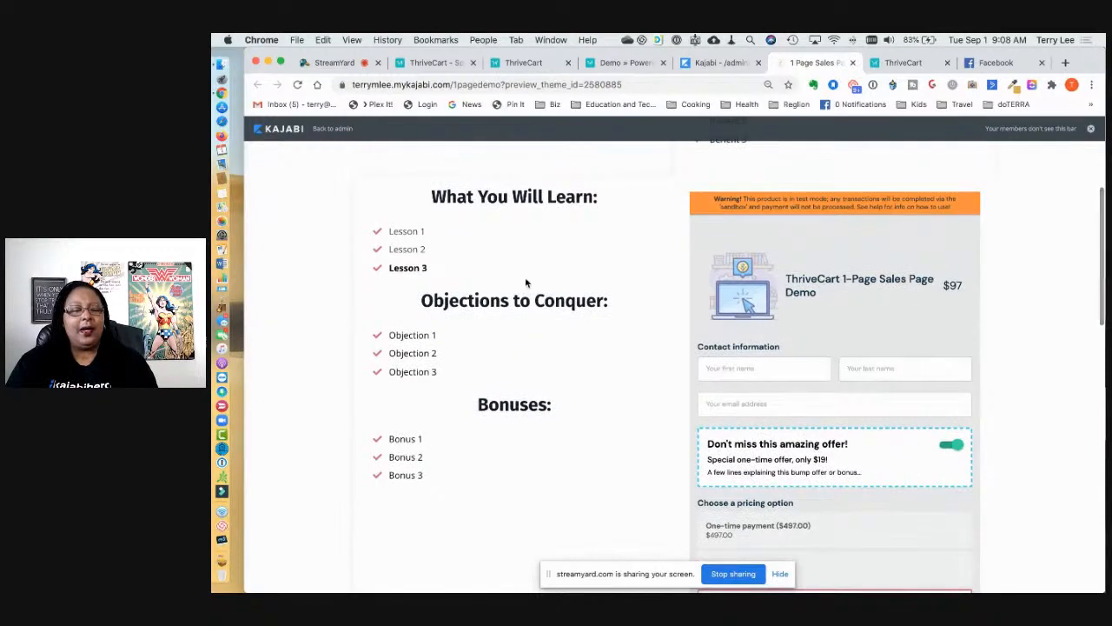
drag(430, 193, 615, 469)
scroll(754, 501, down, 5)
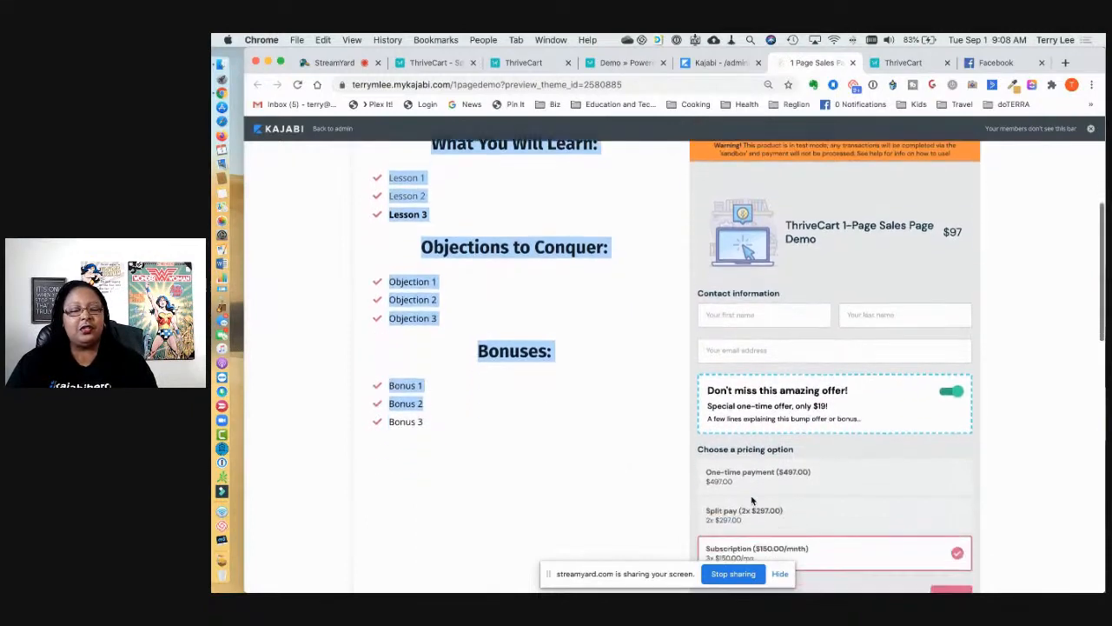
scroll(823, 373, down, 10)
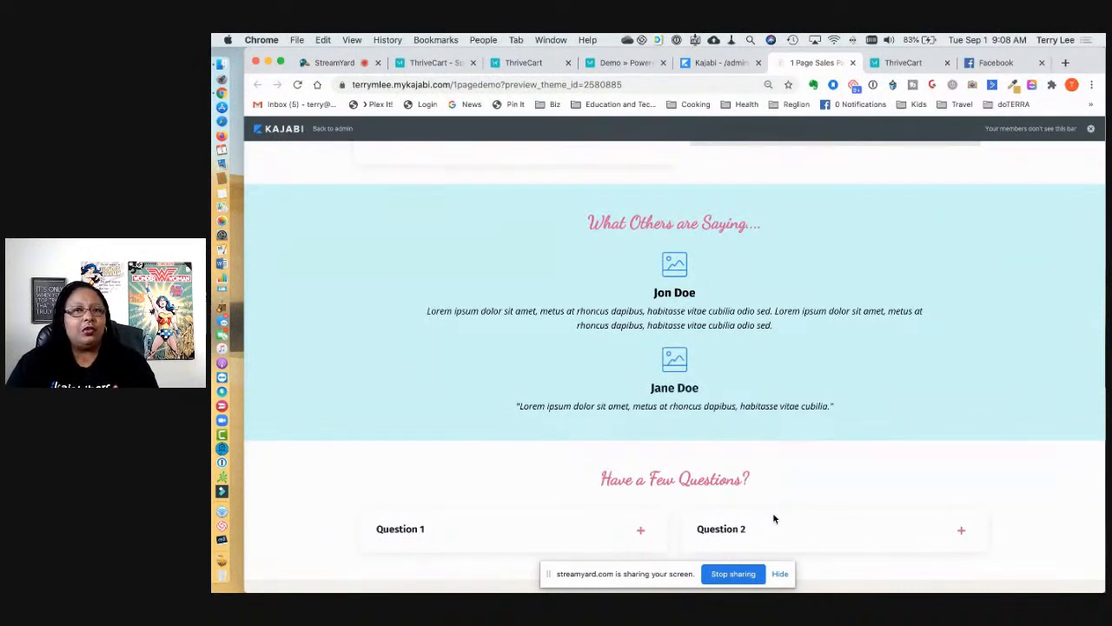
scroll(774, 519, up, 15)
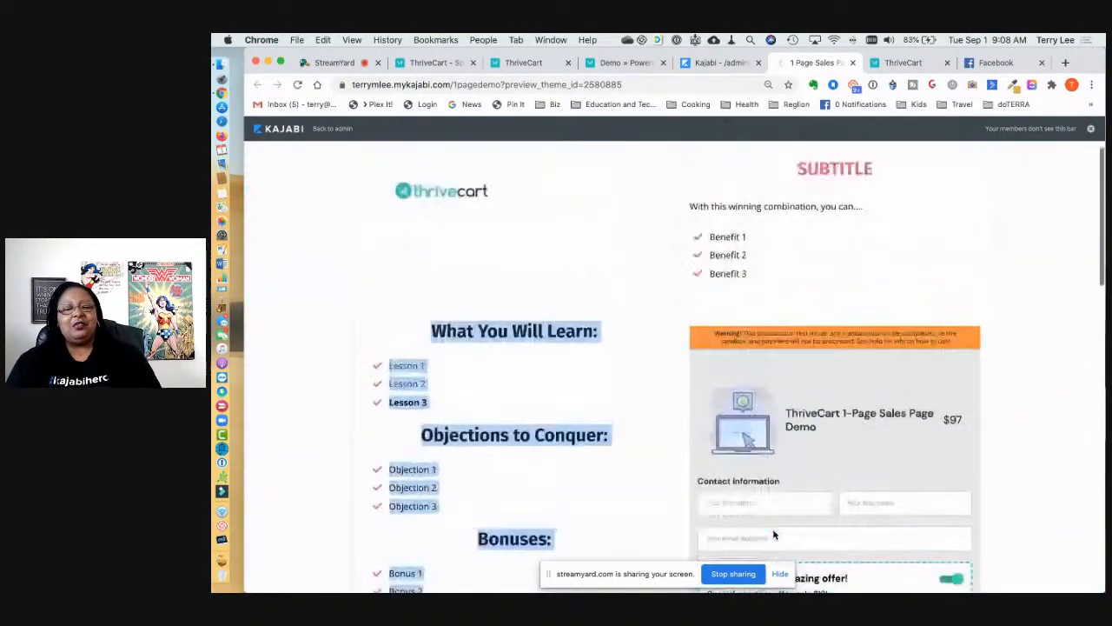
scroll(775, 534, up, 3)
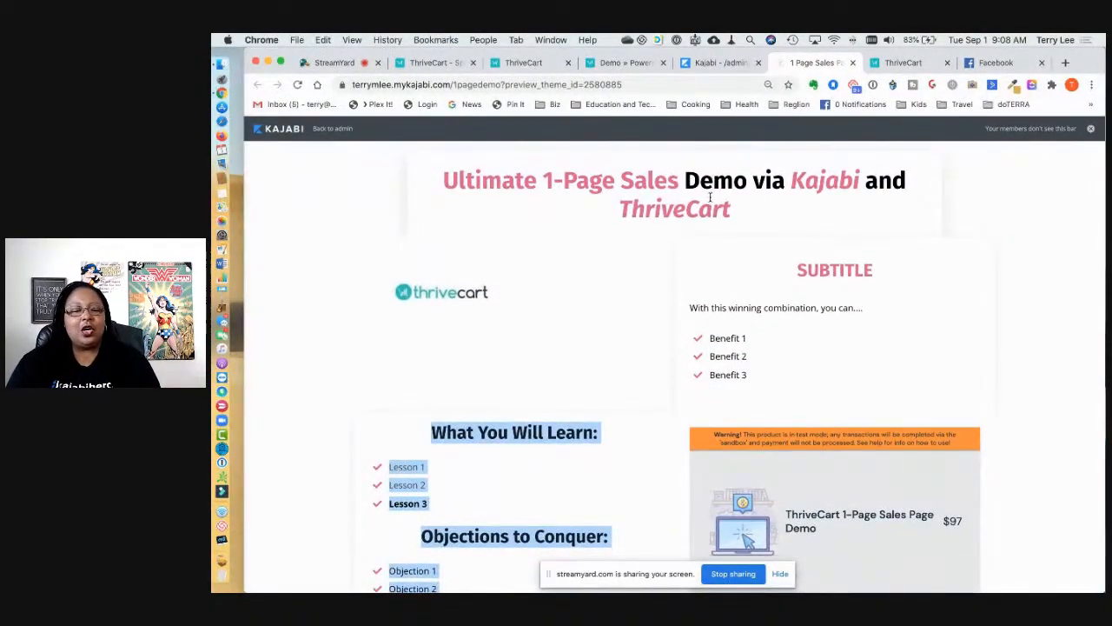
click(713, 62)
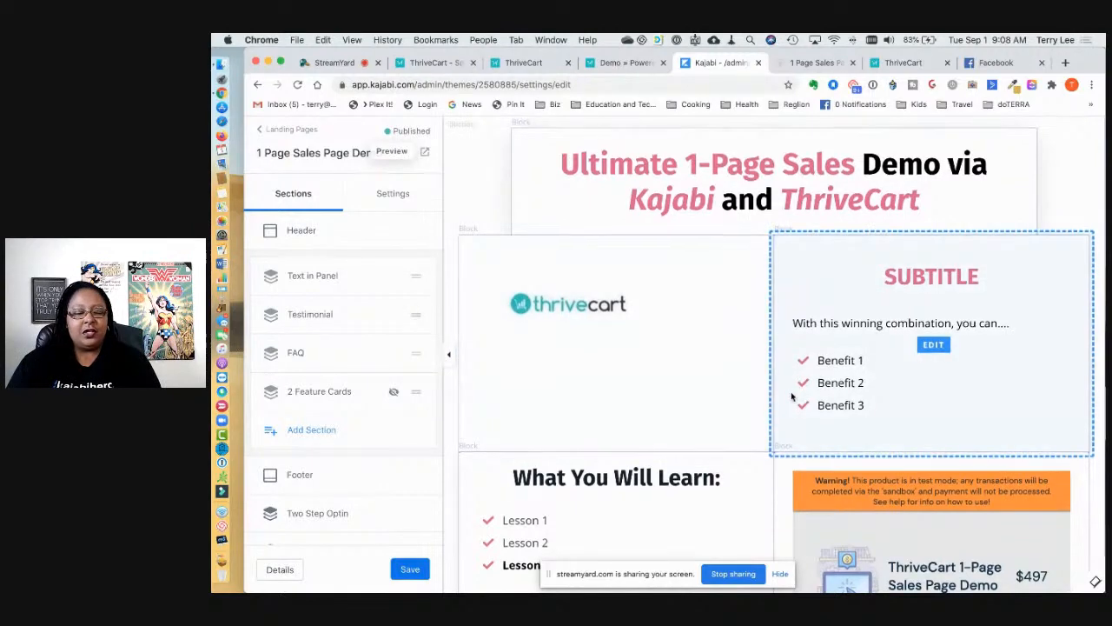
Step: Open the ThriveCart embed code block in the Text in Panel section and select its code
scroll(791, 398, down, 3)
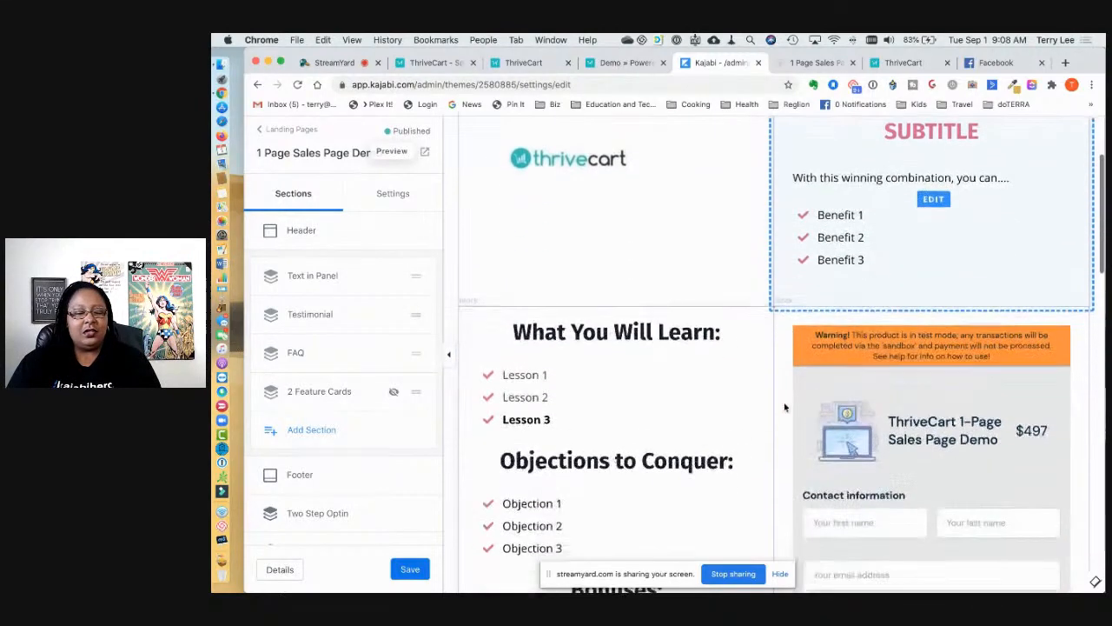
click(839, 428)
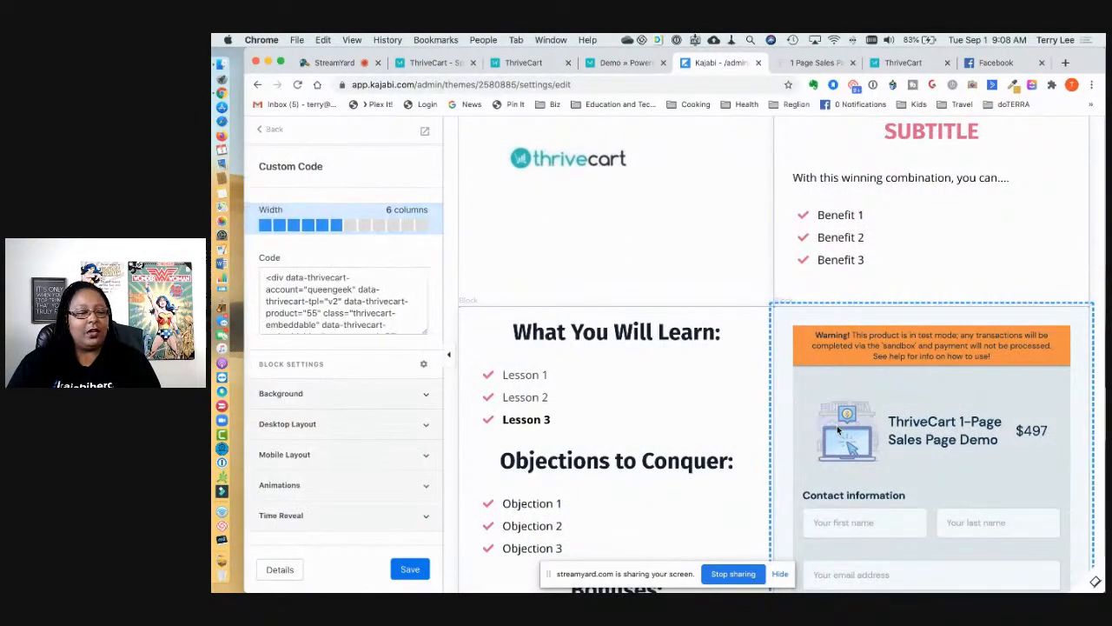
click(271, 129)
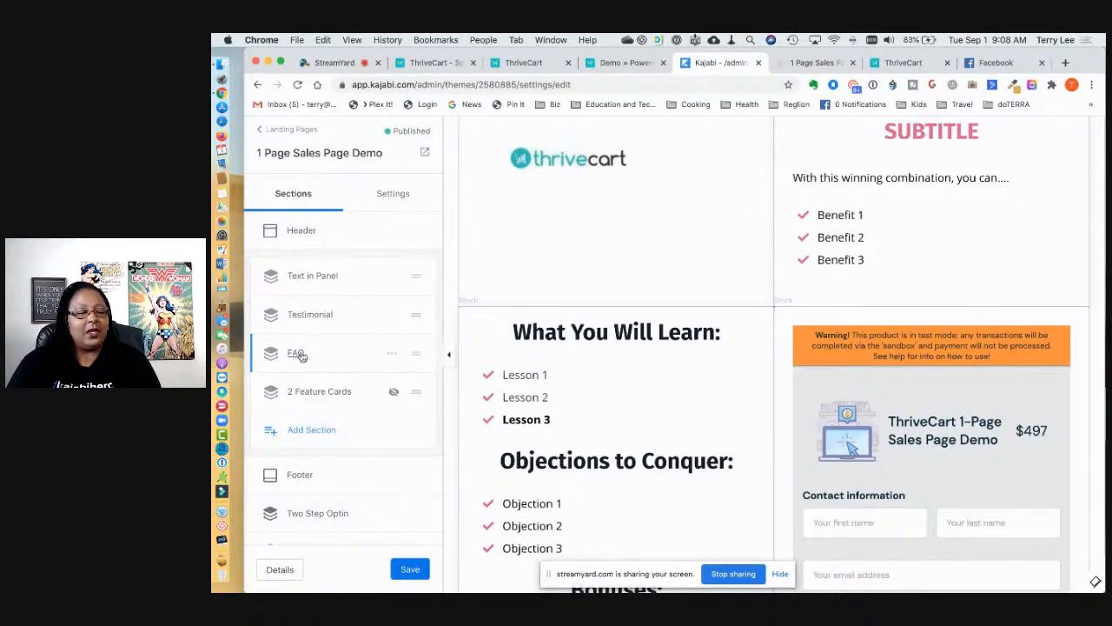
click(314, 278)
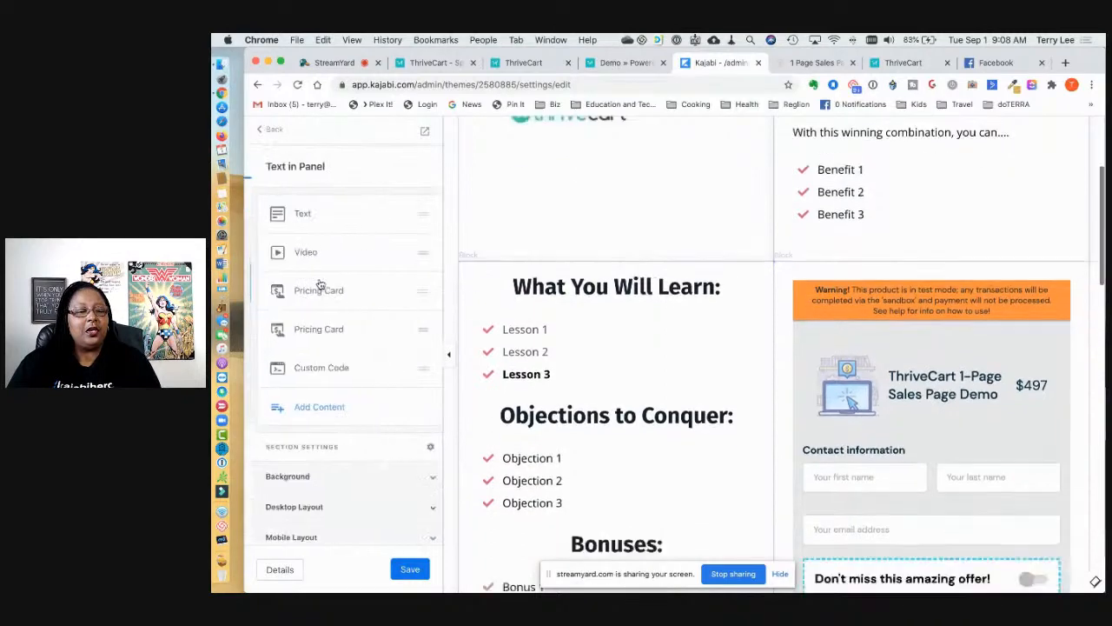
click(321, 373)
drag(268, 278, 284, 362)
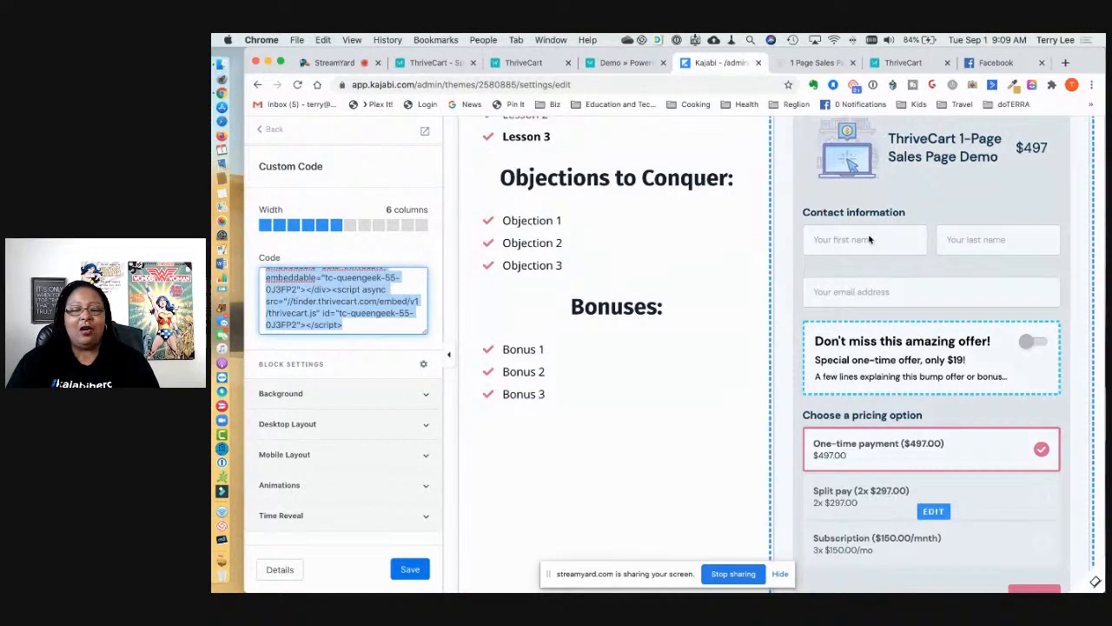
Step: Narrow the lessons text block to 5 columns and widen the checkout embed to 7 columns
click(623, 249)
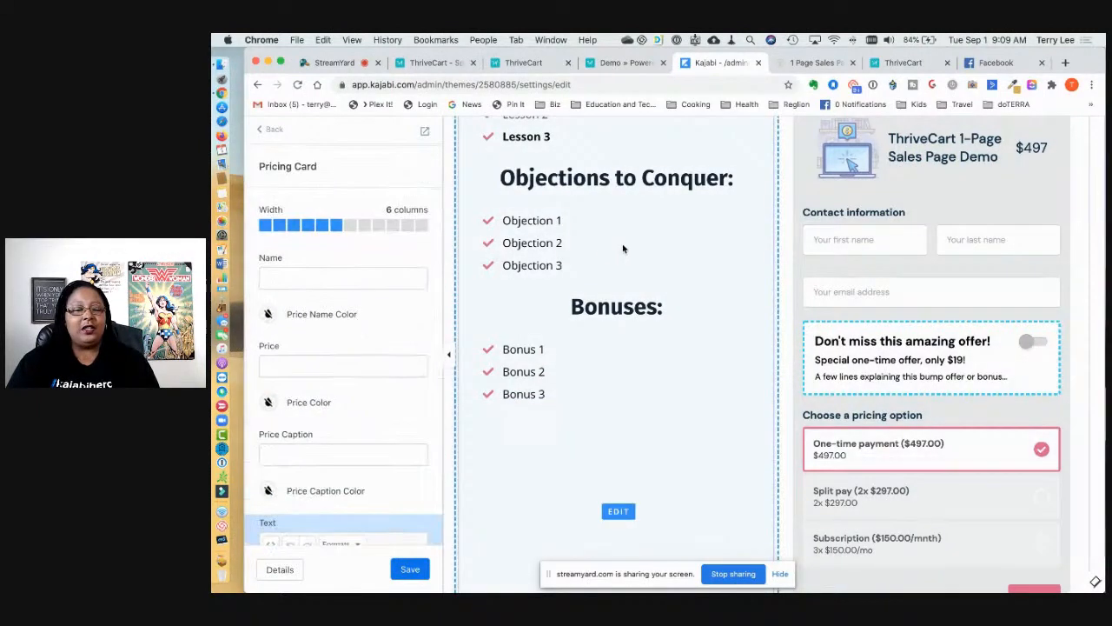
click(322, 226)
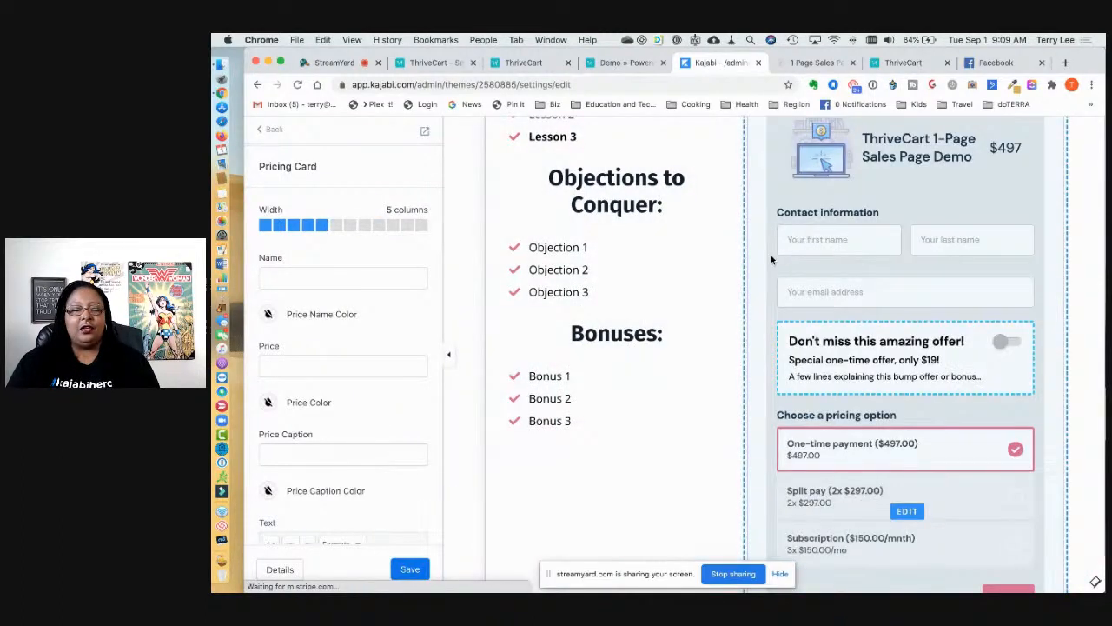
click(771, 255)
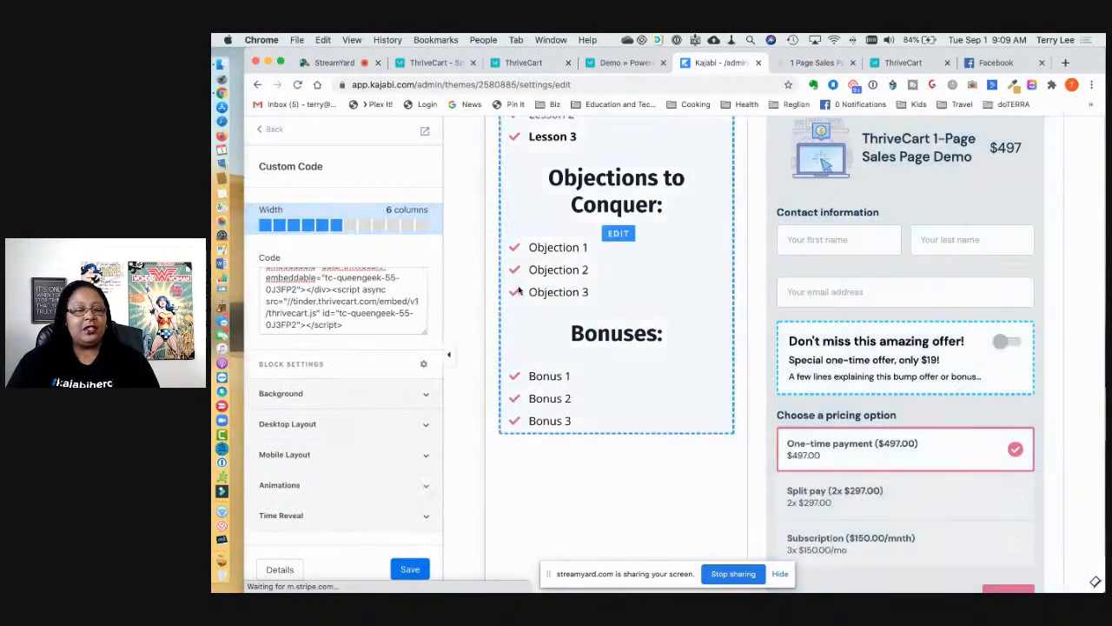
click(347, 228)
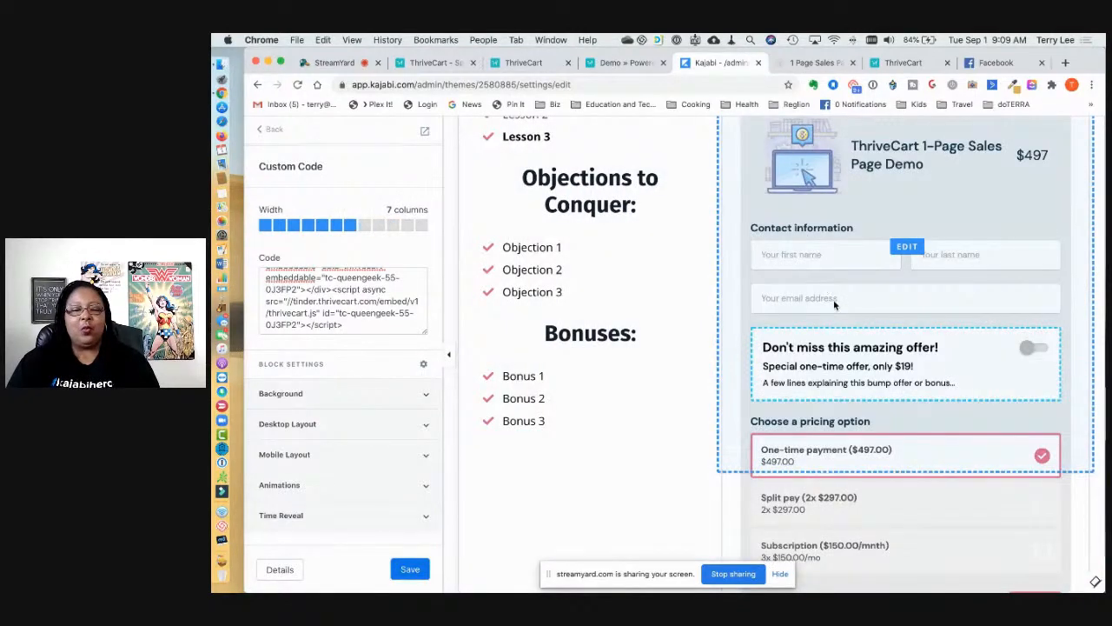
scroll(833, 299, down, 5)
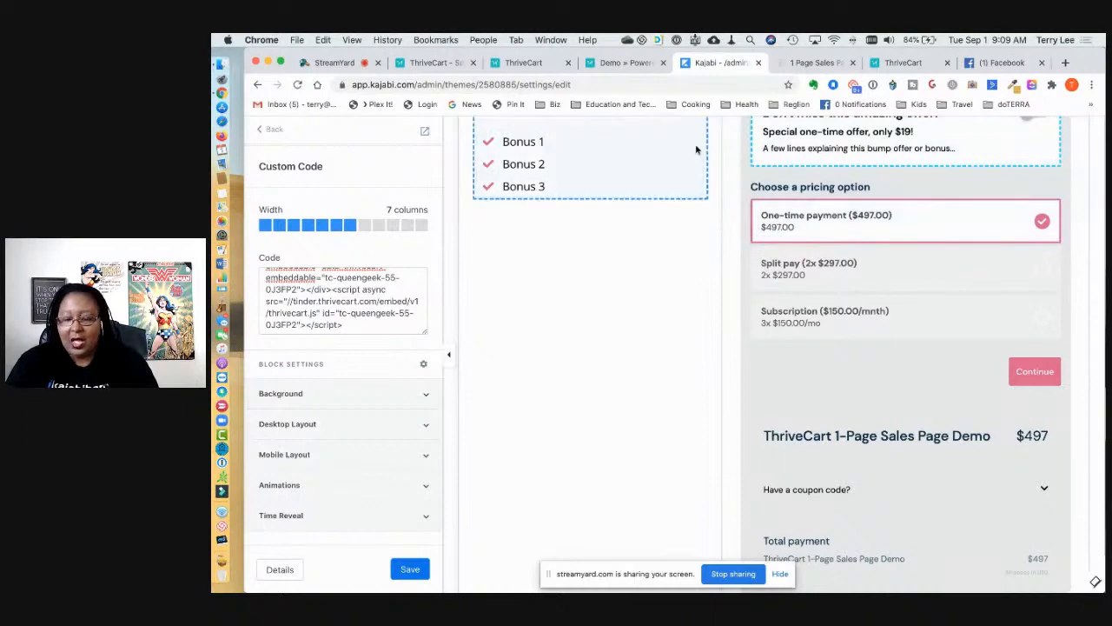
click(600, 64)
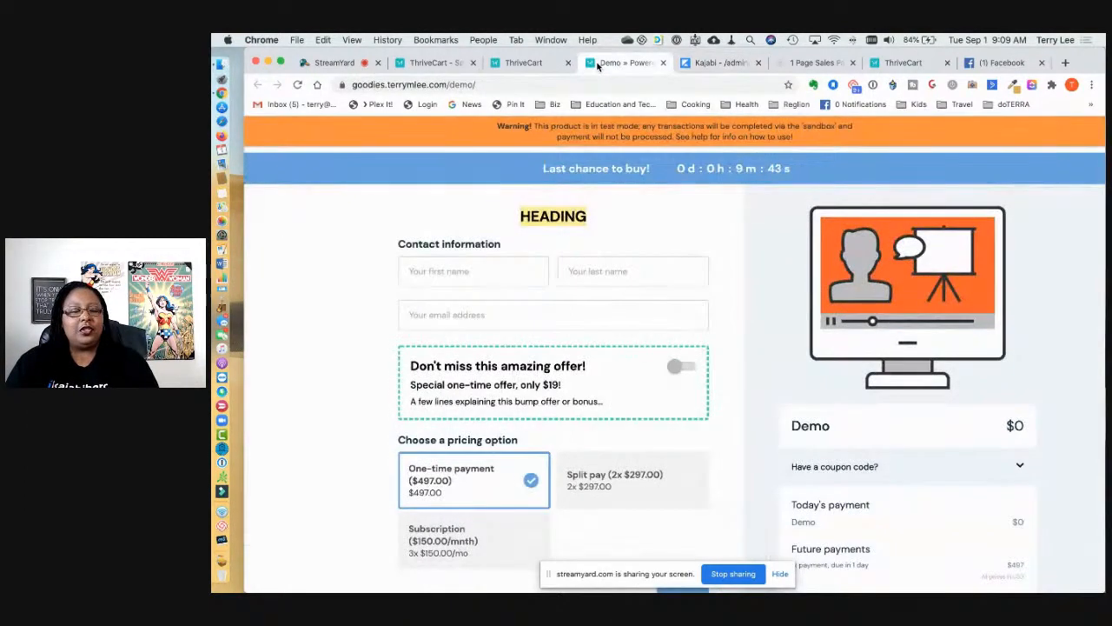
Step: Pass through the Demo checkout and special offer tabs to ThriveCart's Products list
click(522, 66)
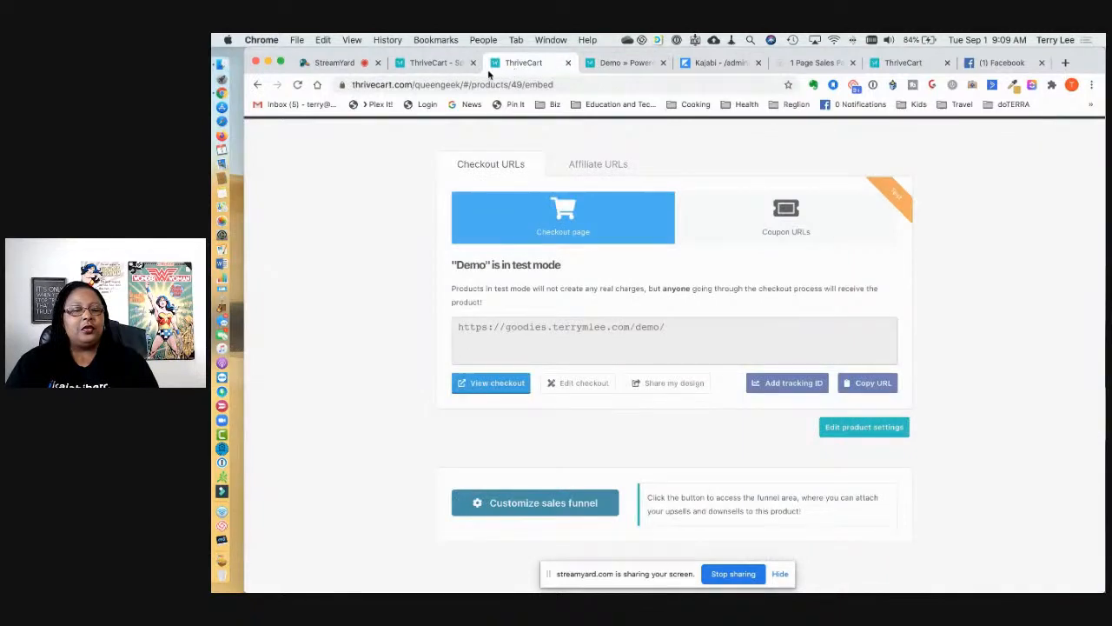
click(457, 64)
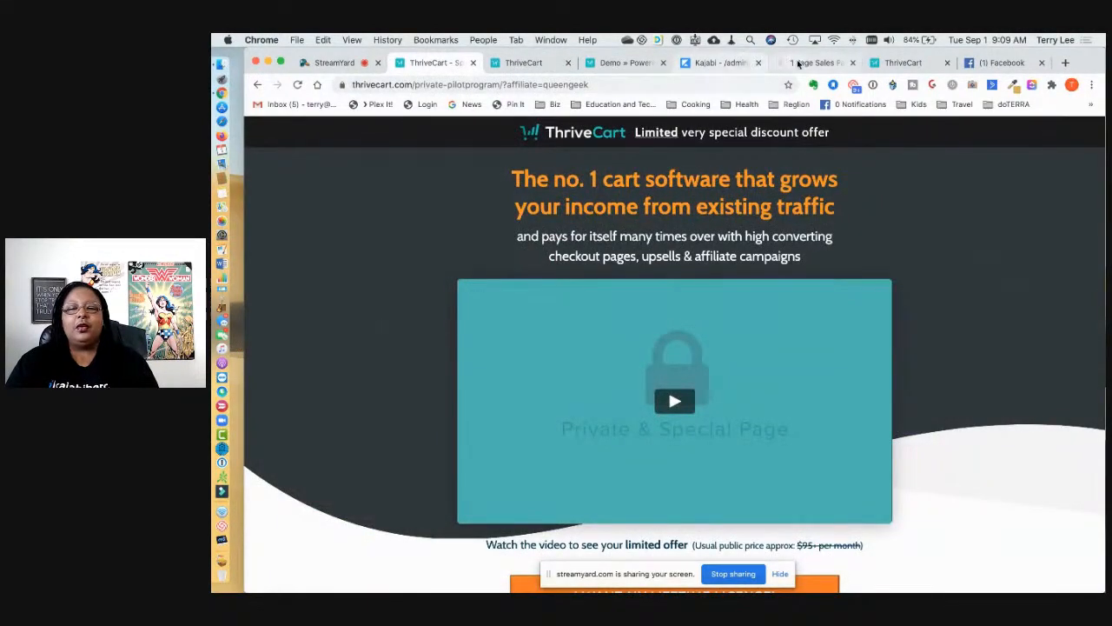
click(902, 62)
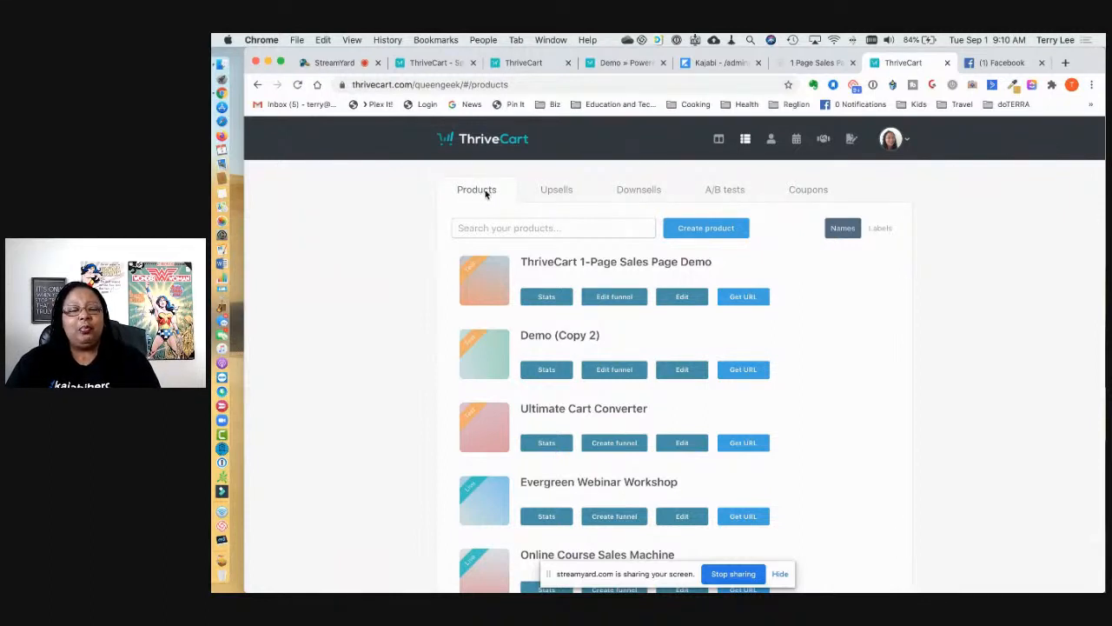
click(558, 190)
click(637, 190)
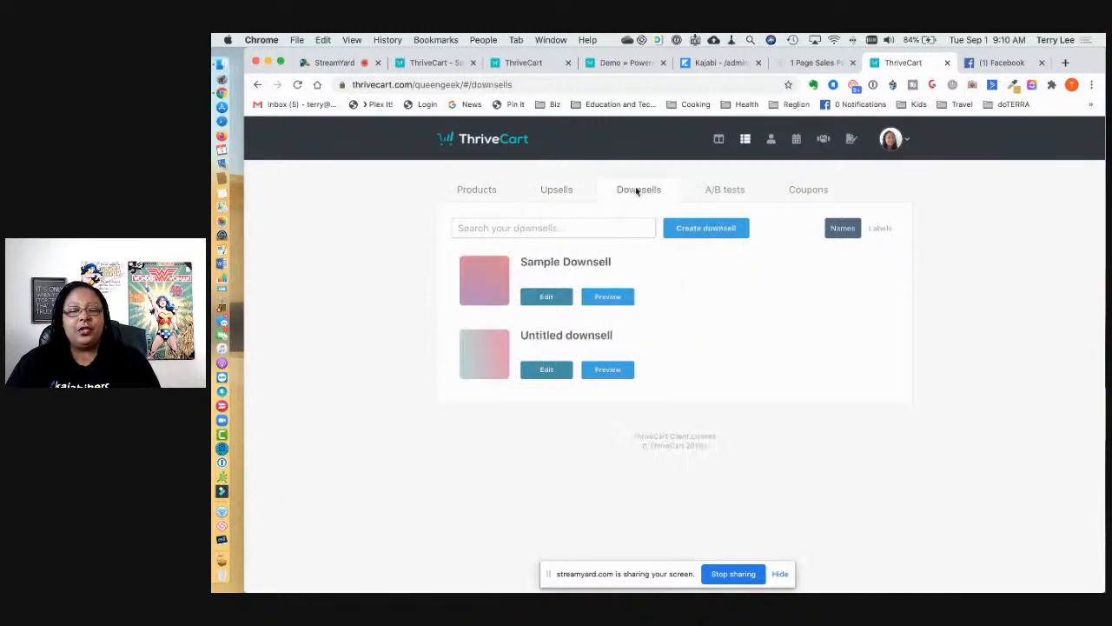
click(725, 193)
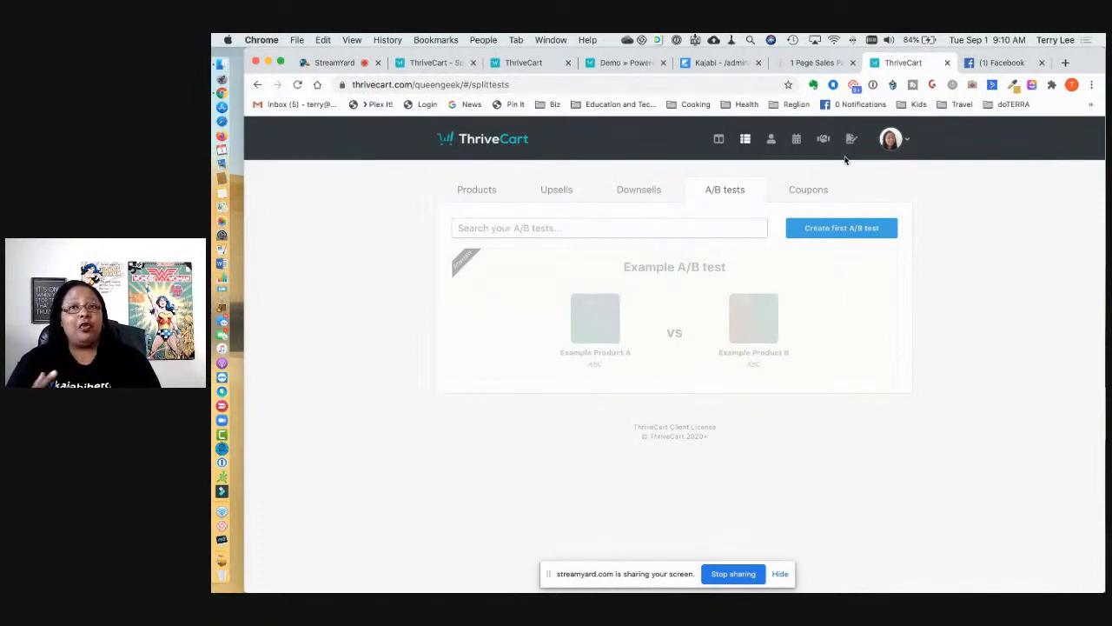
click(908, 141)
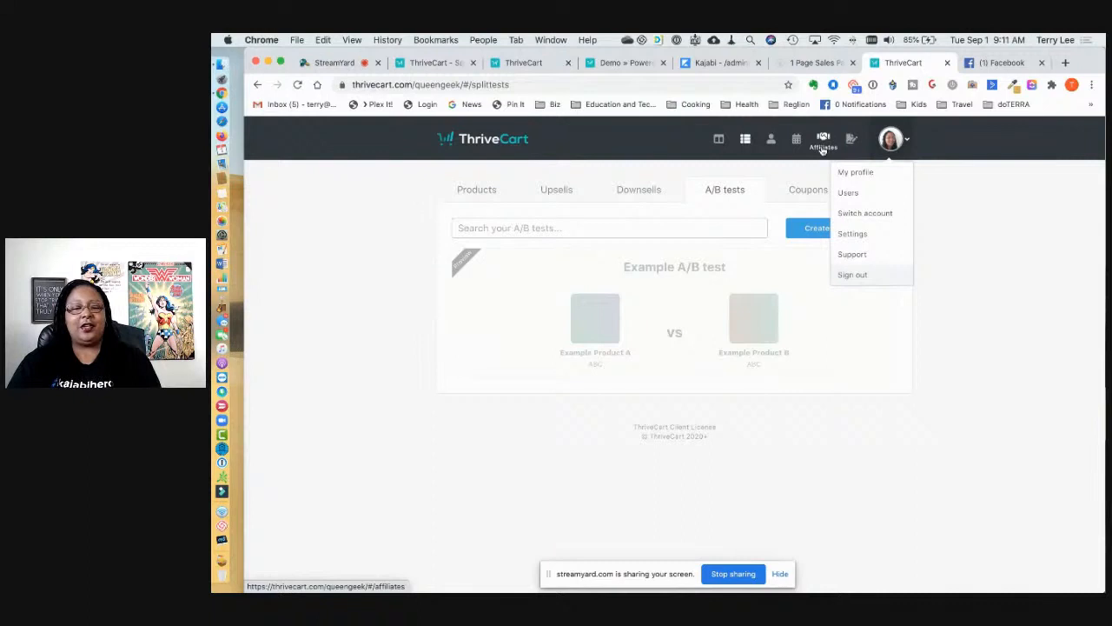
click(1005, 248)
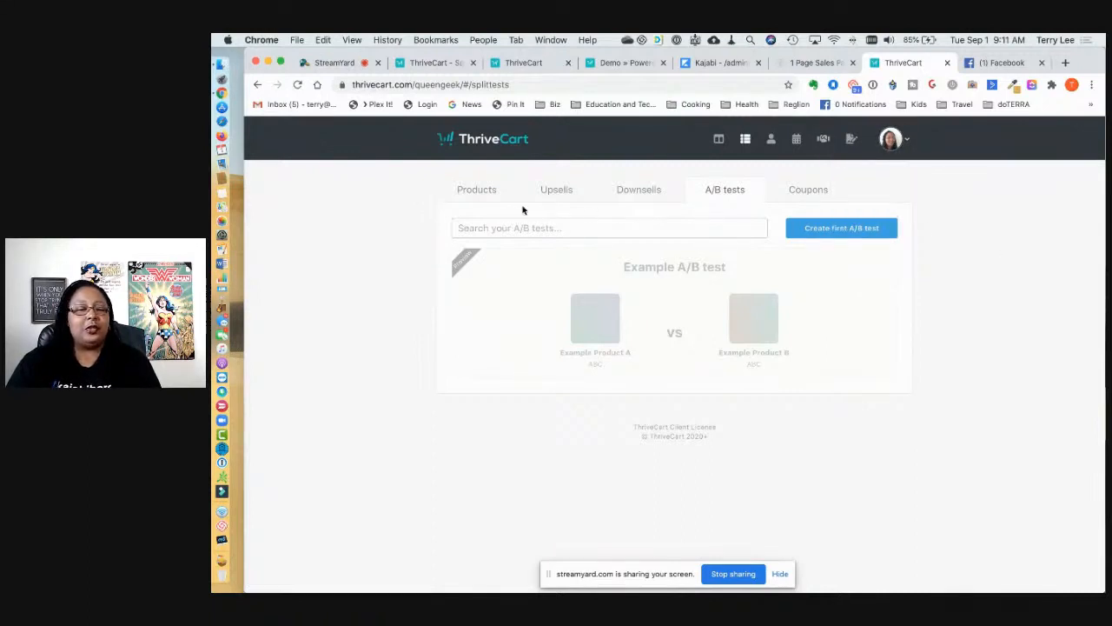
click(489, 193)
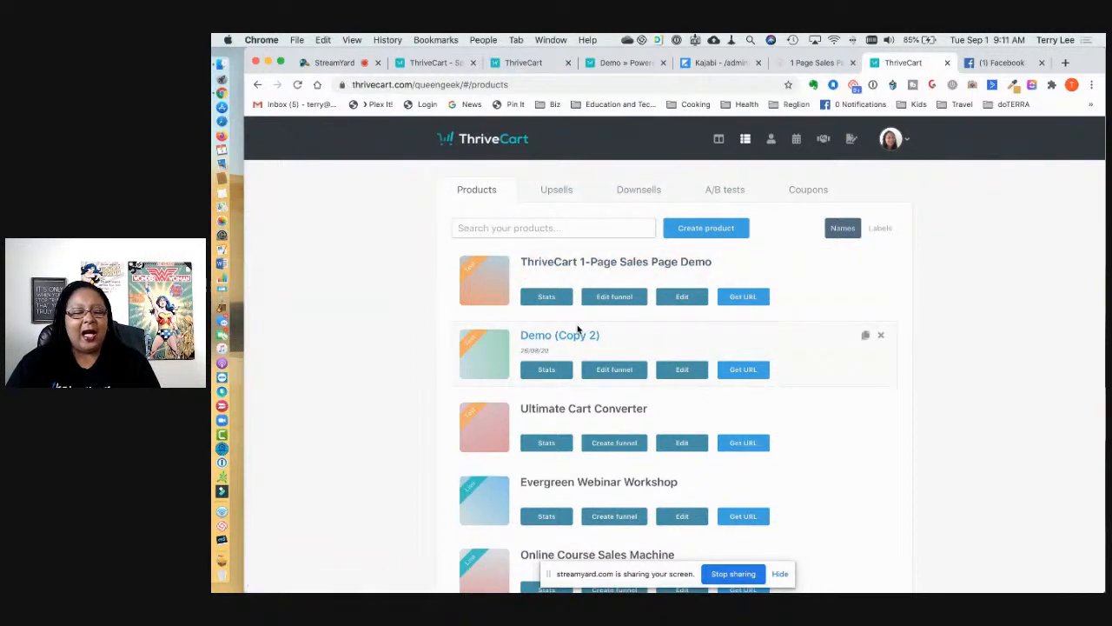
scroll(578, 328, down, 5)
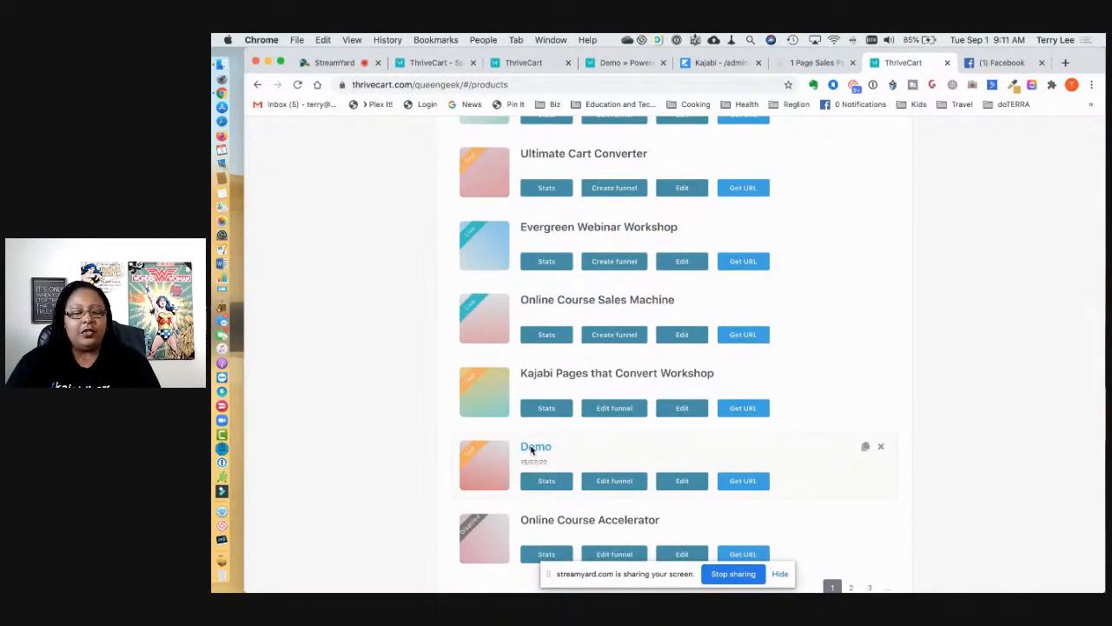
click(618, 483)
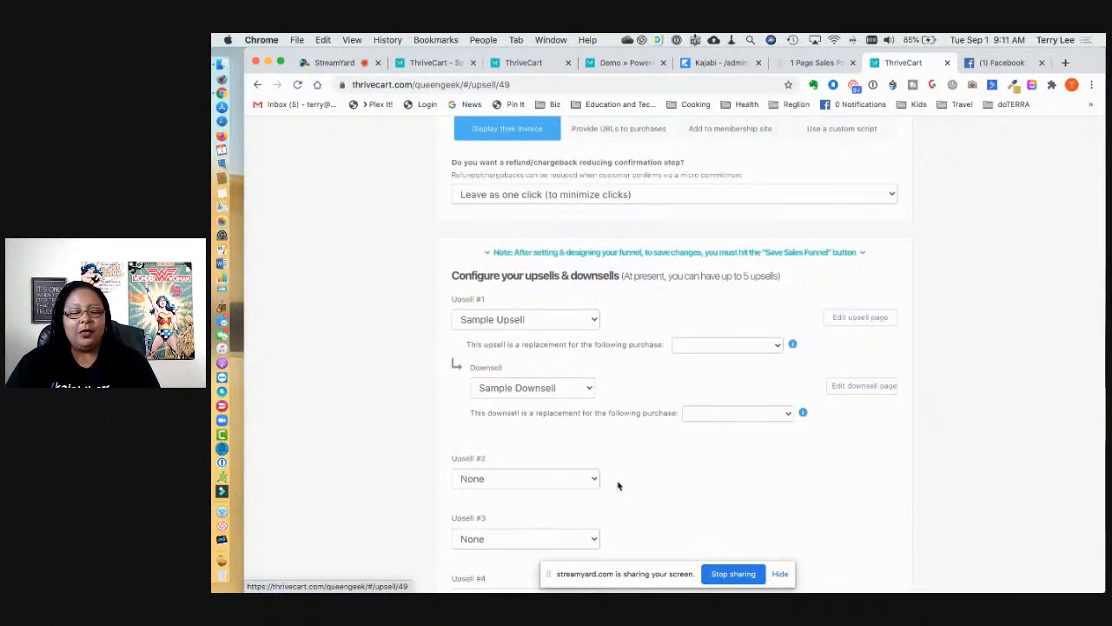
scroll(522, 254, down, 2)
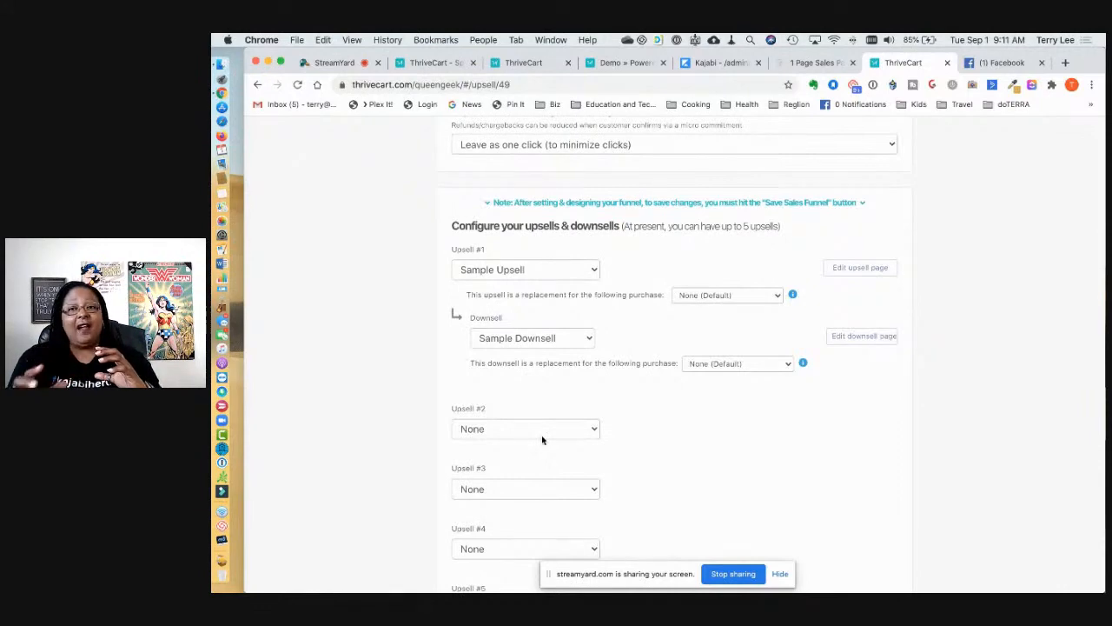
click(799, 63)
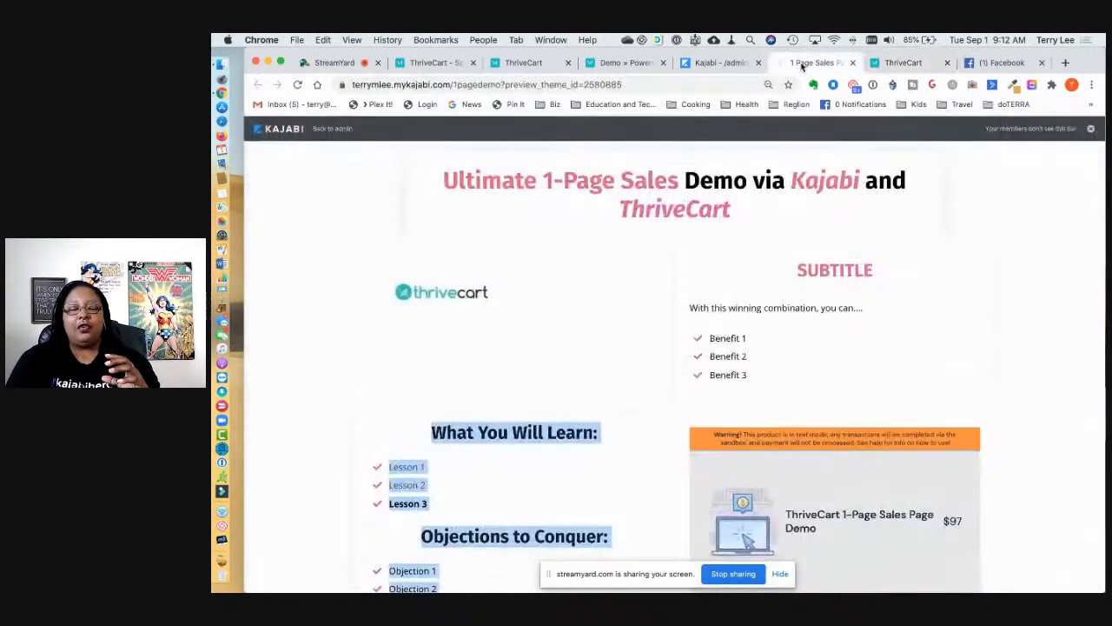
Step: Fill in the buyer's first name, last name and e-mail, then continue to payment
scroll(837, 314, down, 5)
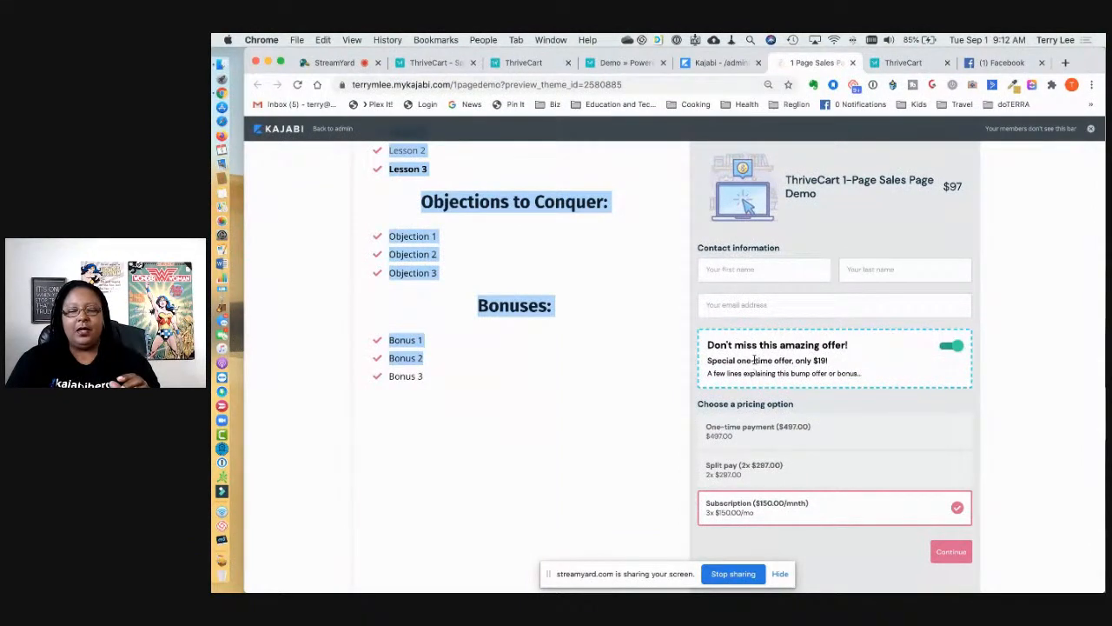
click(739, 272)
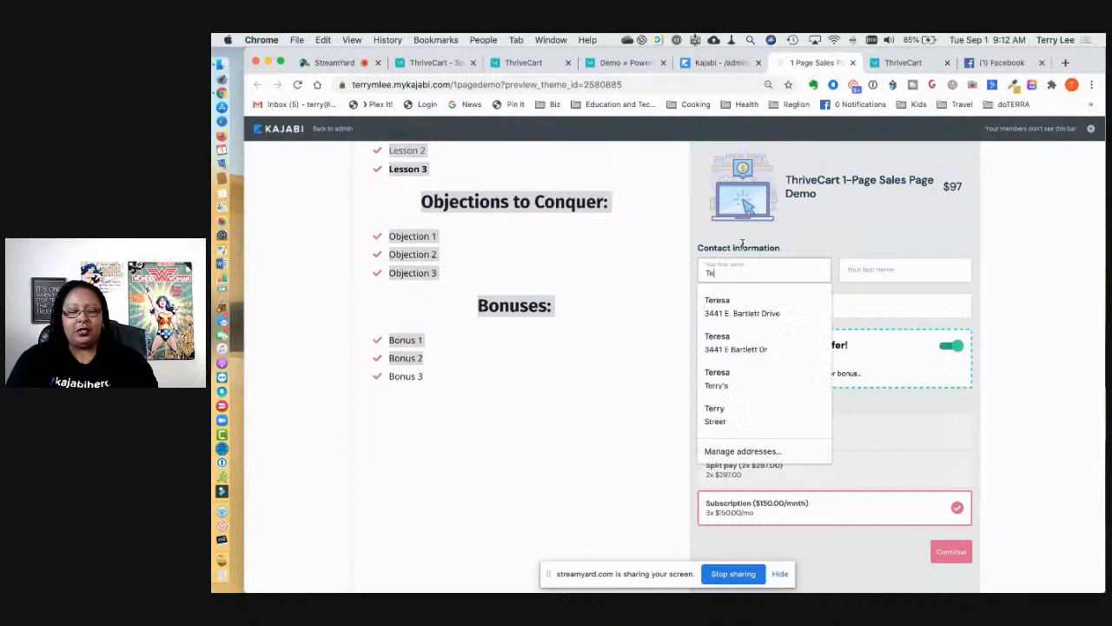
key(Tab)
key(Escape)
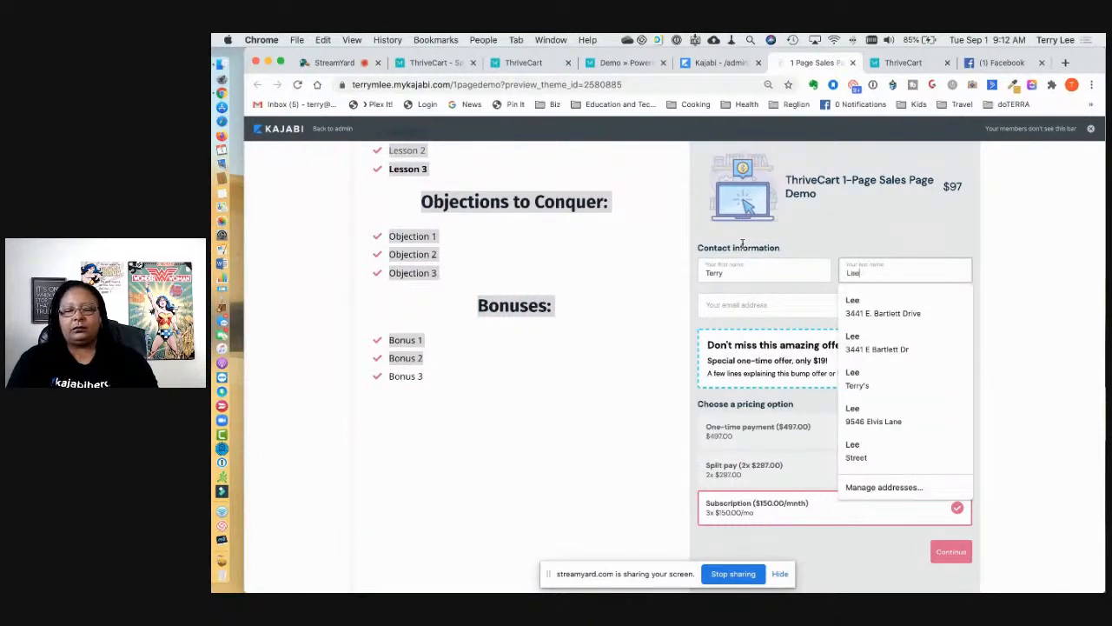
key(Tab)
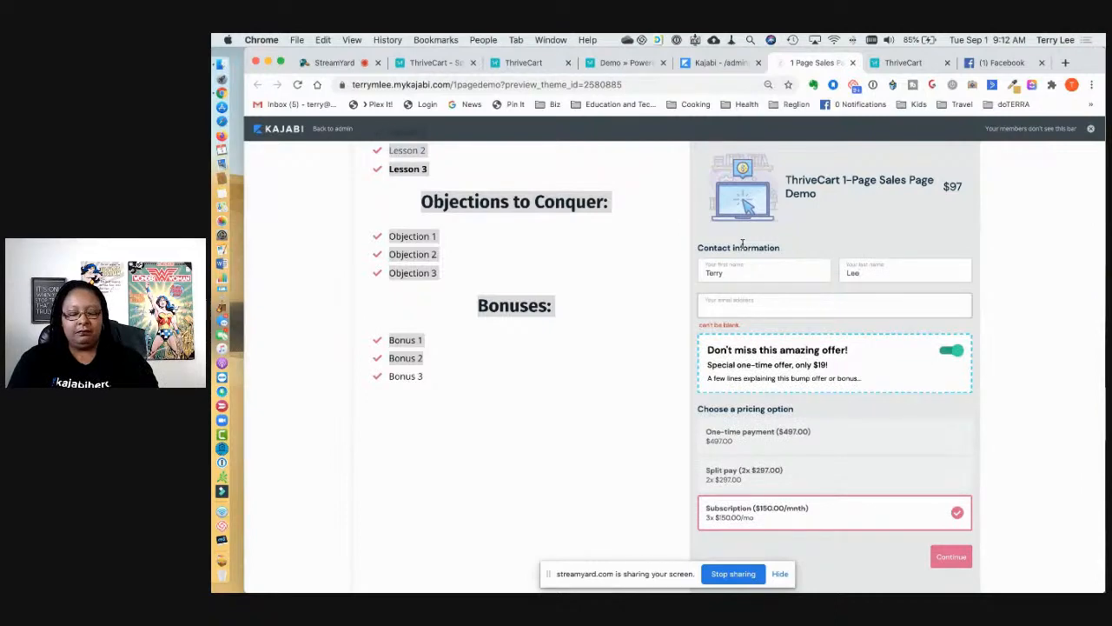
text(tmlee44)
key(BackSpace)
key(BackSpace)
key(BackSpace)
key(BackSpace)
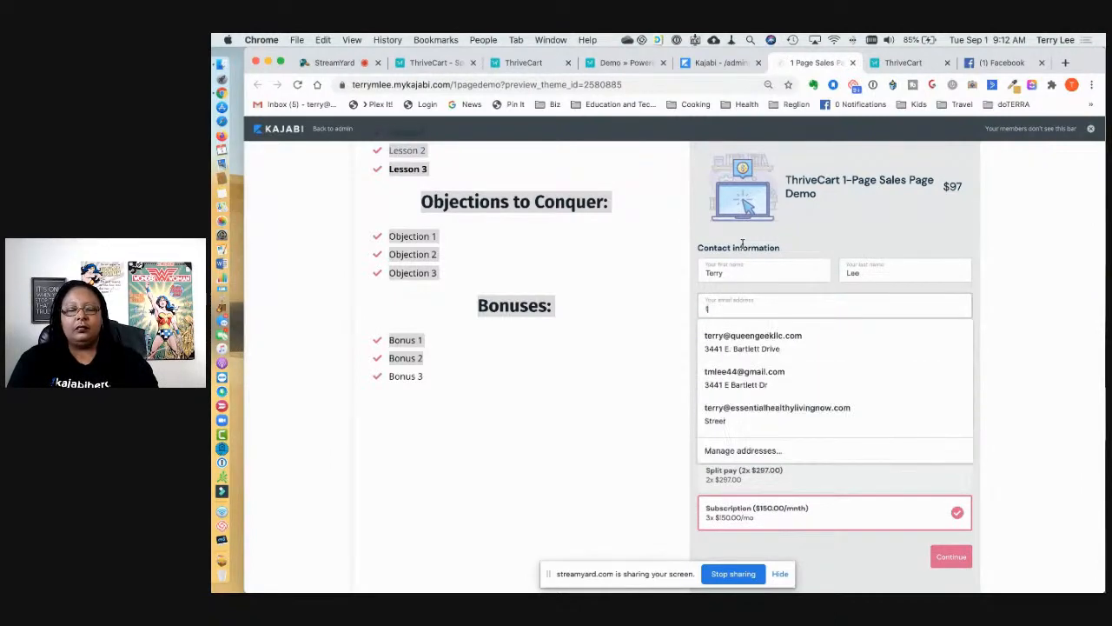
text(custom)
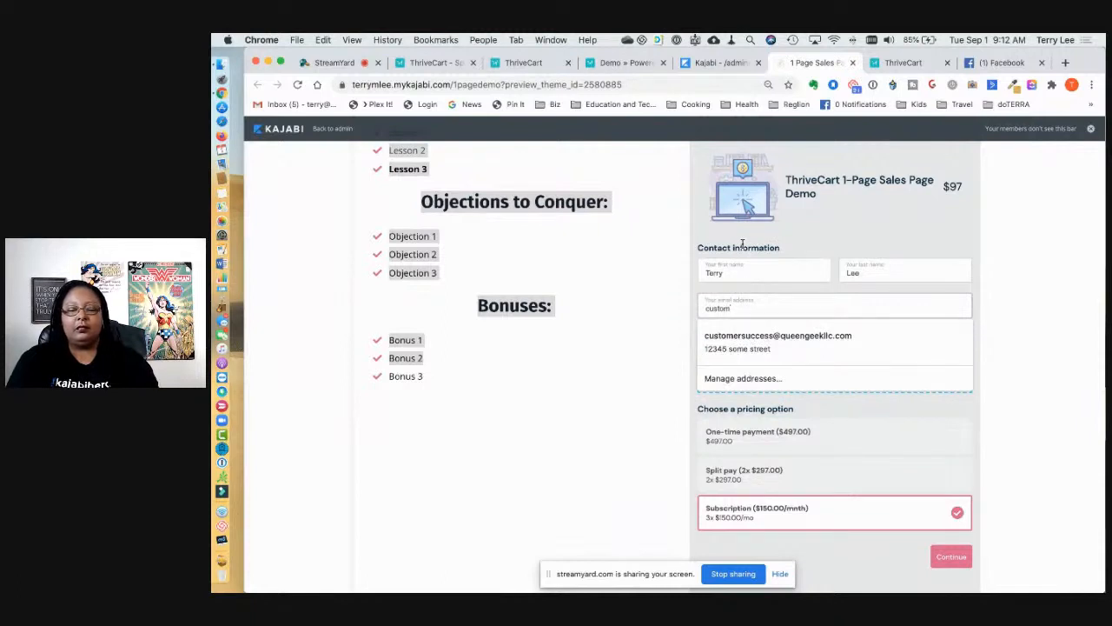
click(785, 336)
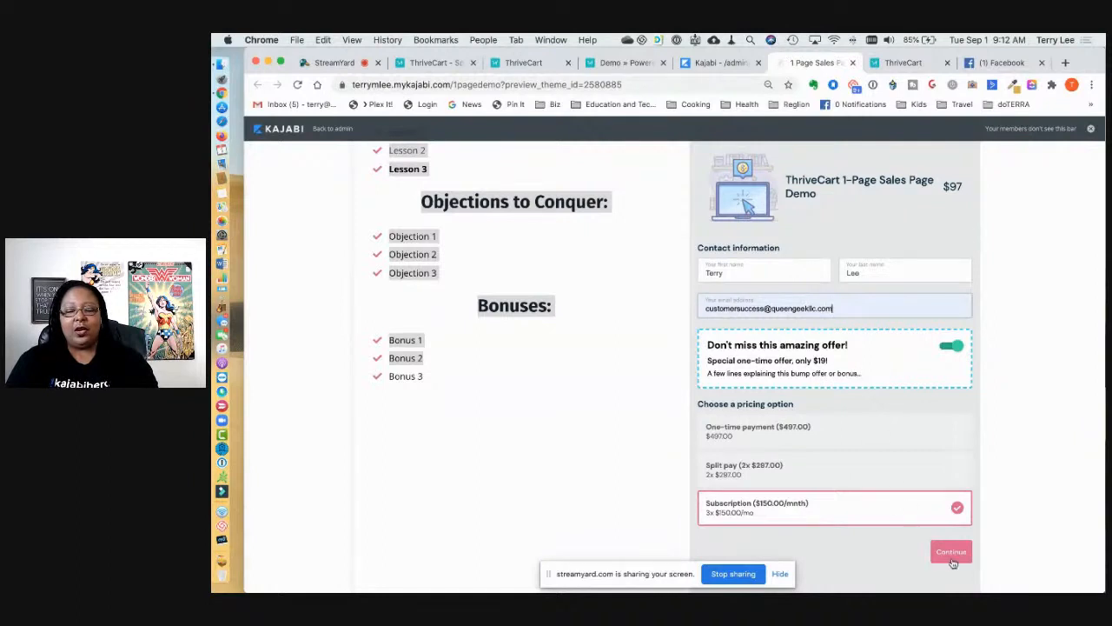
click(952, 555)
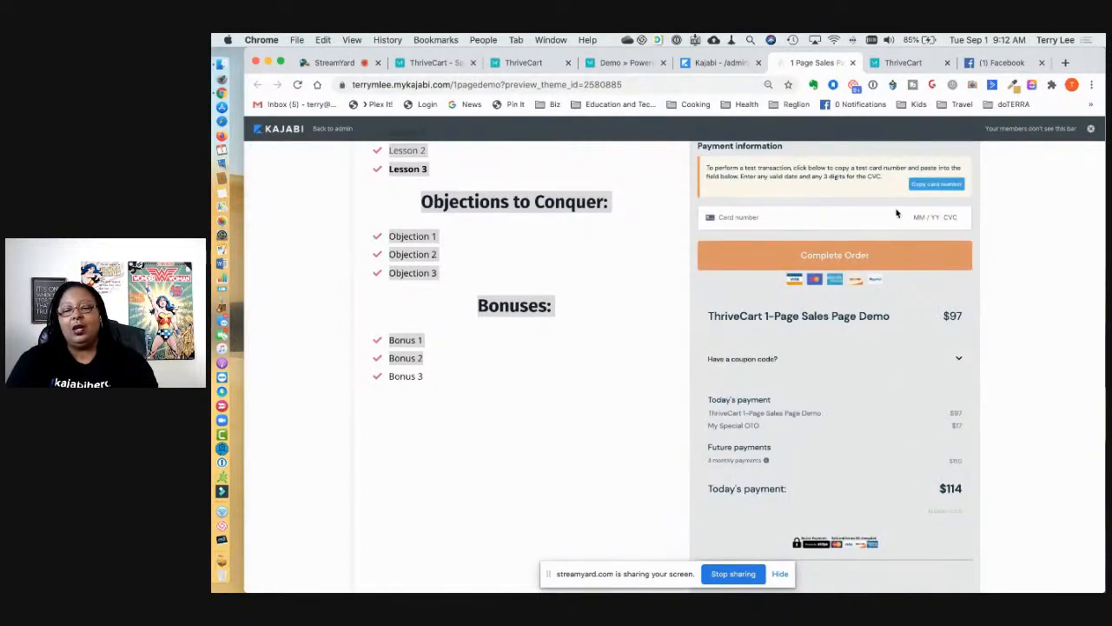
Step: Paste the test card number, enter expiry and CVC, and complete the test order
click(821, 216)
key(super+v)
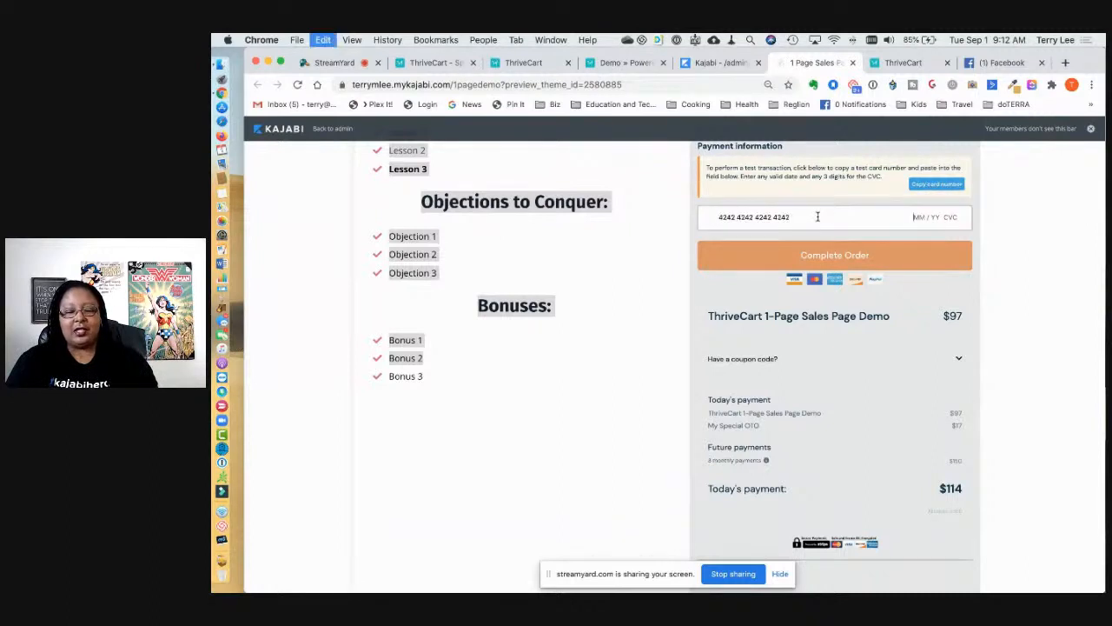
text(09 /)
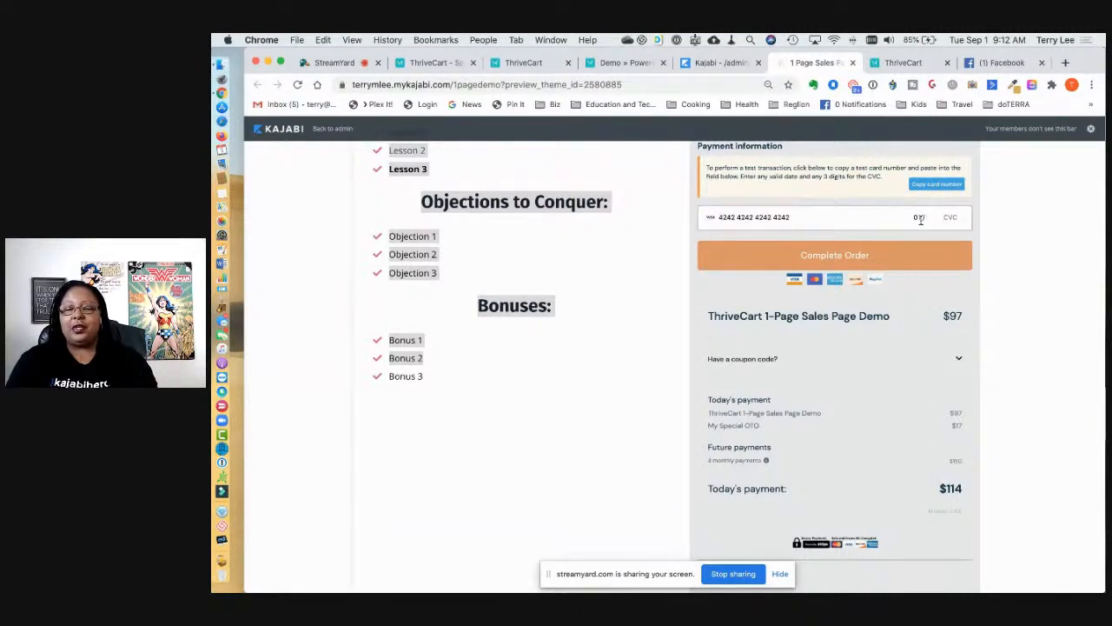
text(23123)
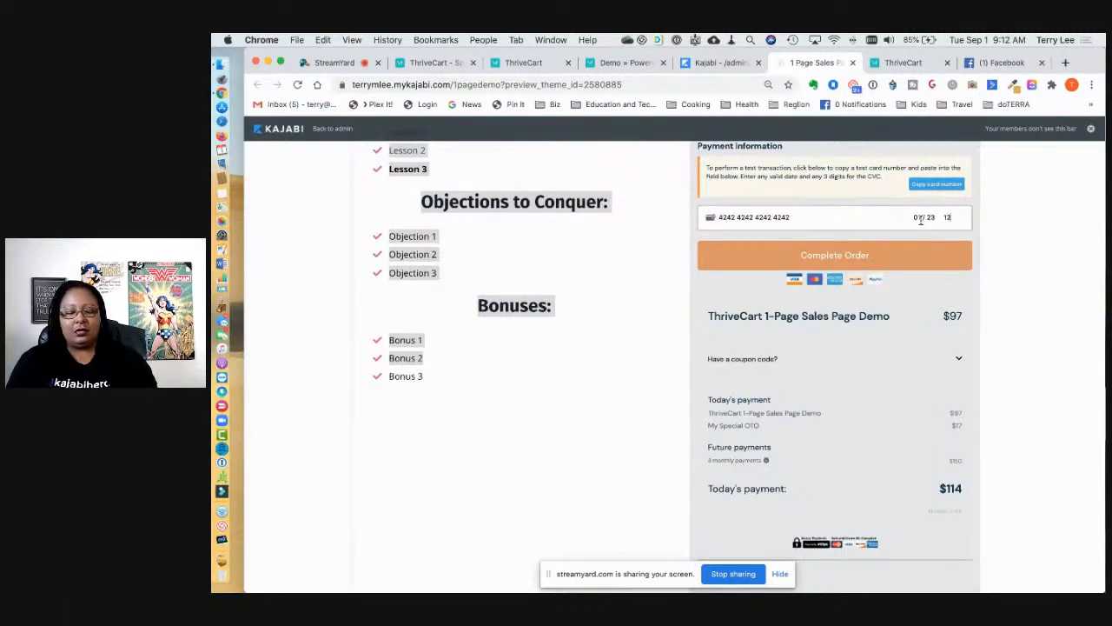
scroll(927, 300, down, 1)
scroll(926, 299, down, 1)
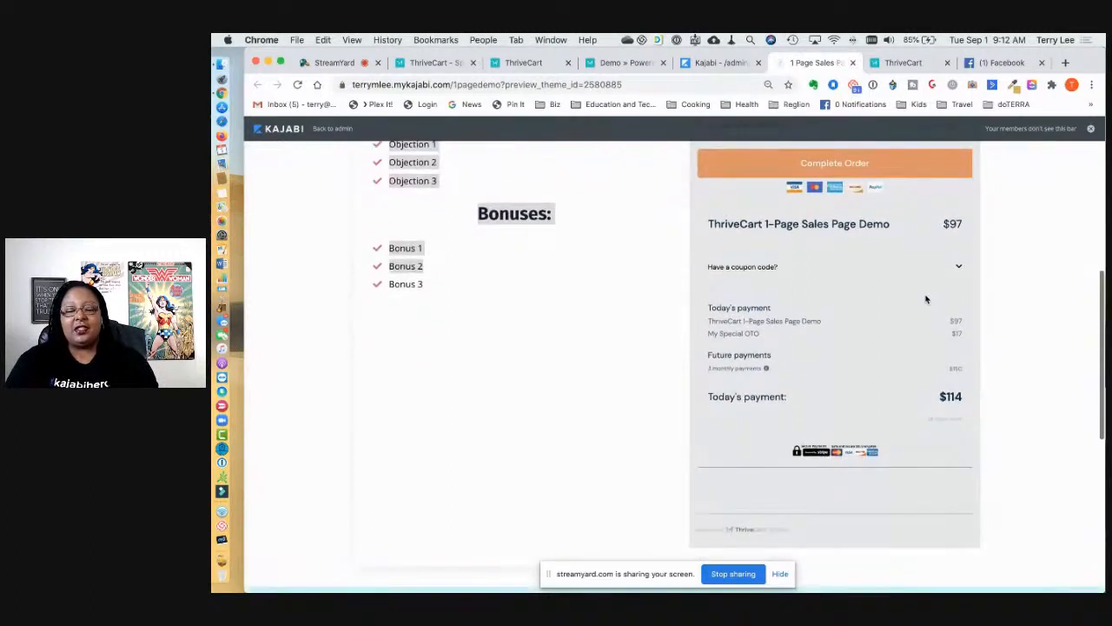
scroll(927, 298, up, 3)
click(905, 293)
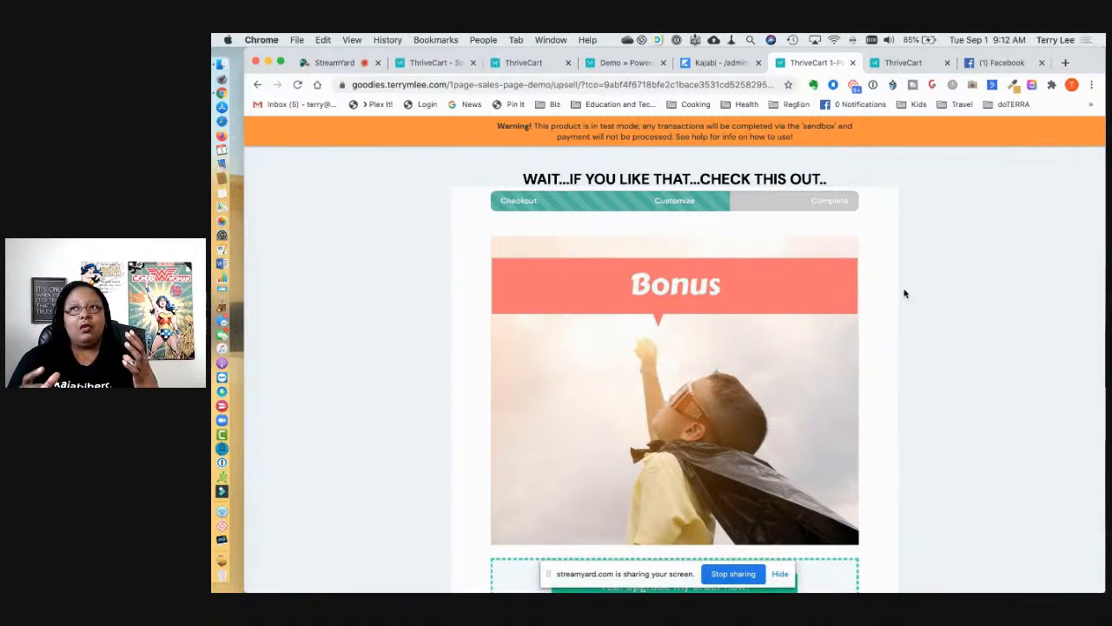
Step: Decline the Bonus upsell with 'No thanks', view the downsell, and return to Kajabi's editor
scroll(904, 294, down, 2)
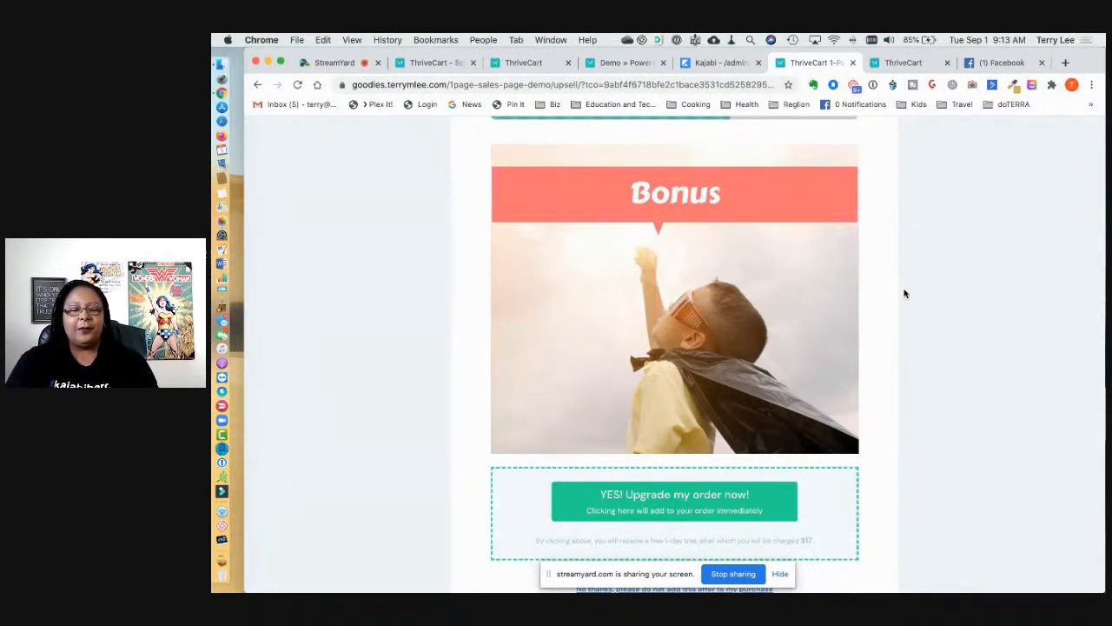
scroll(904, 293, down, 2)
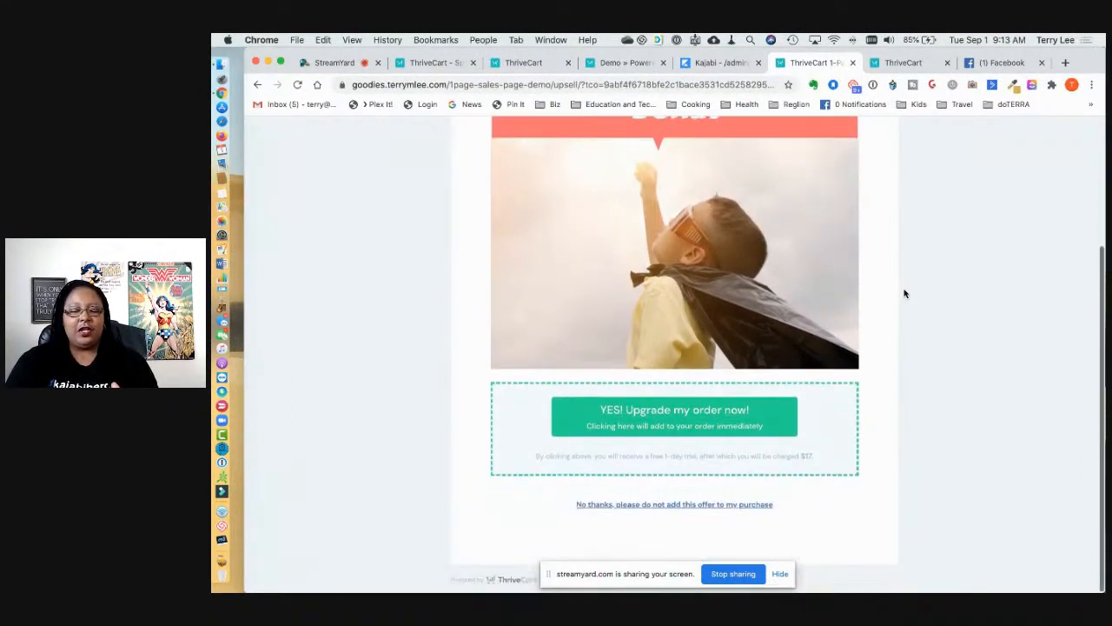
scroll(746, 244, up, 1)
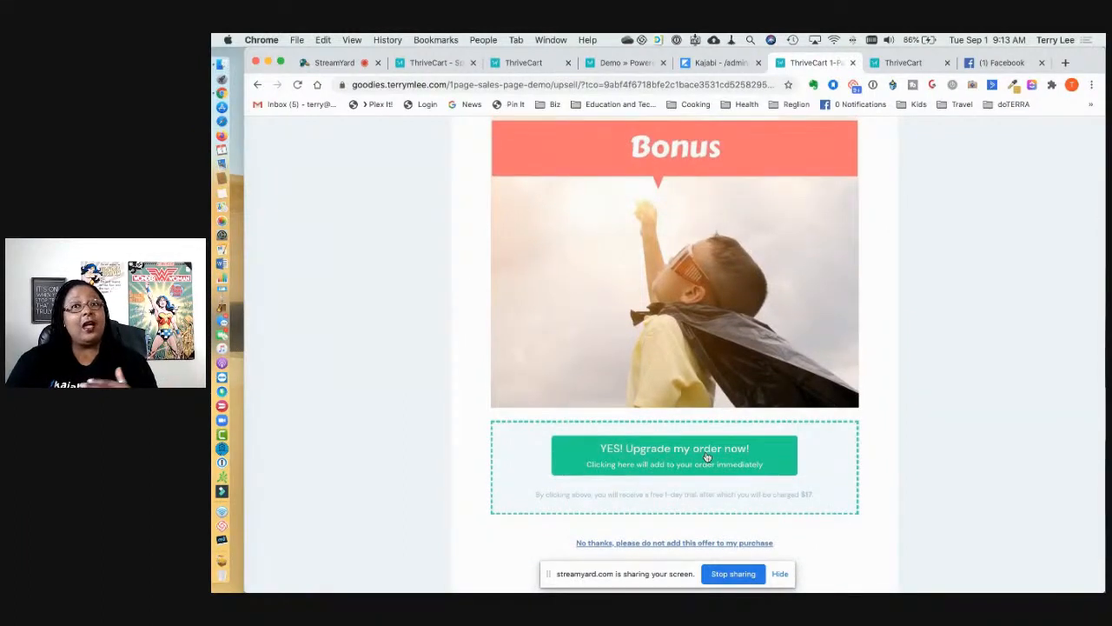
scroll(695, 487, down, 1)
click(663, 537)
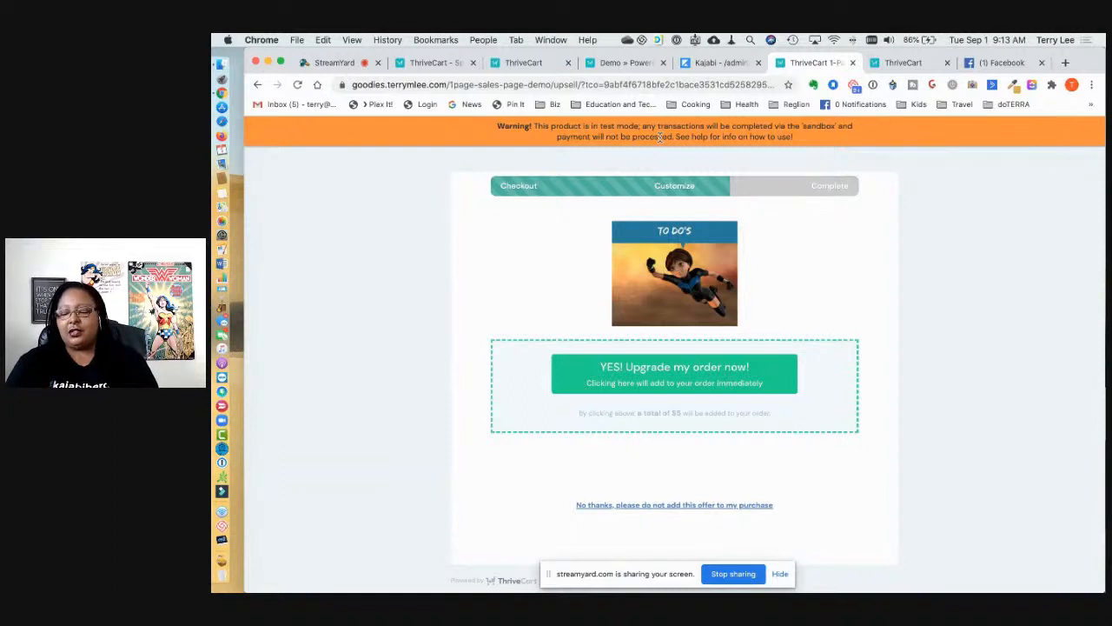
click(717, 63)
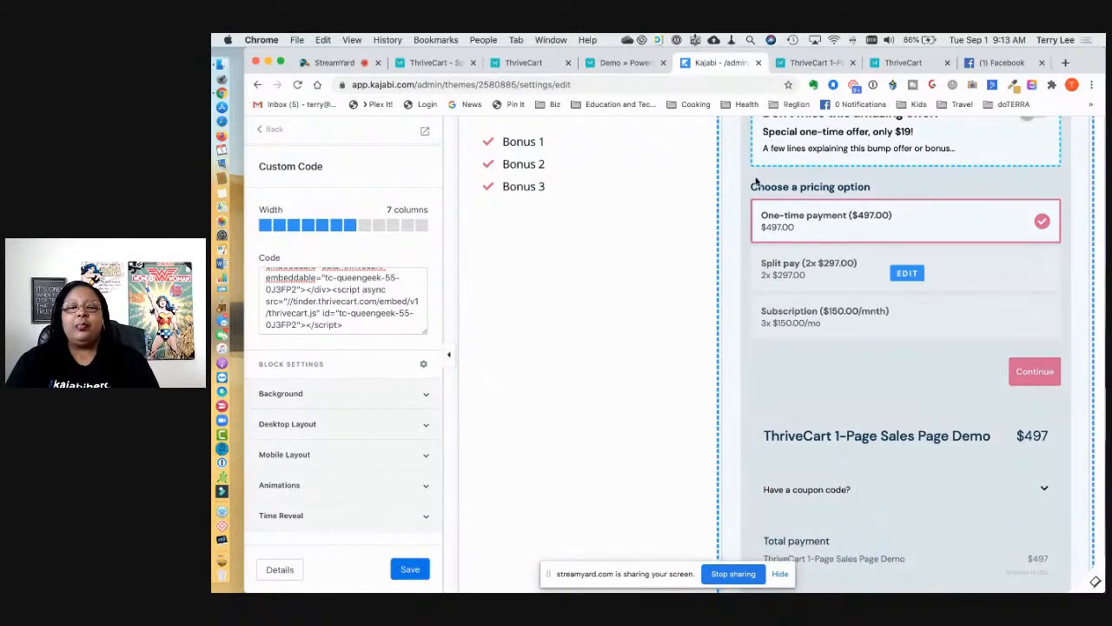
Step: Return to ThriveCart's funnel settings showing Sample Upsell as Upsell #1 with Sample Downsell
click(904, 63)
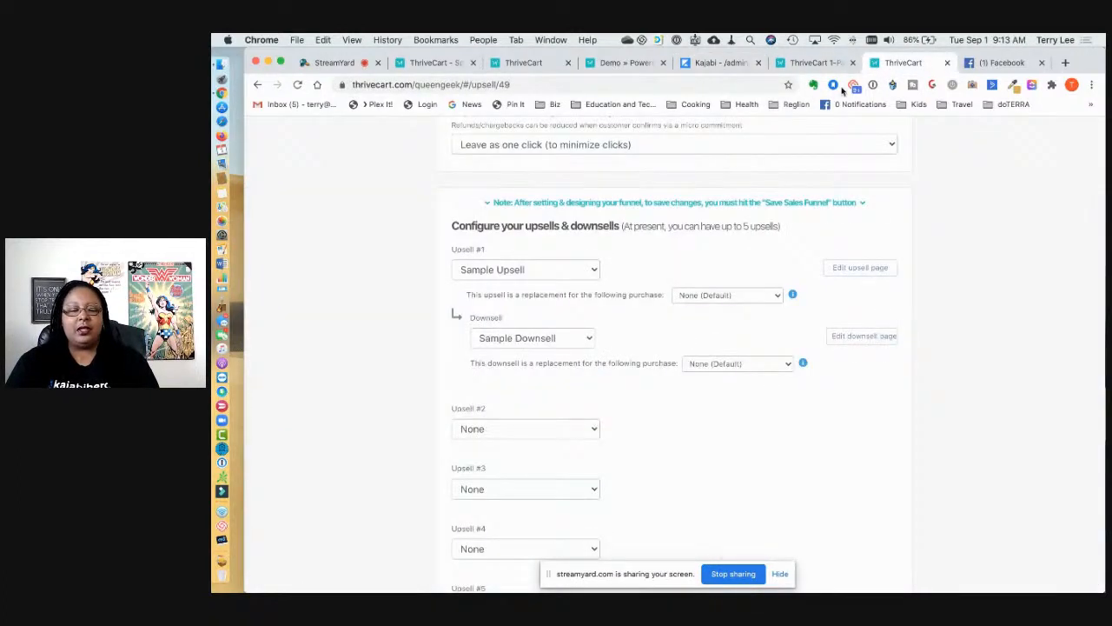
scroll(751, 250, down, 1)
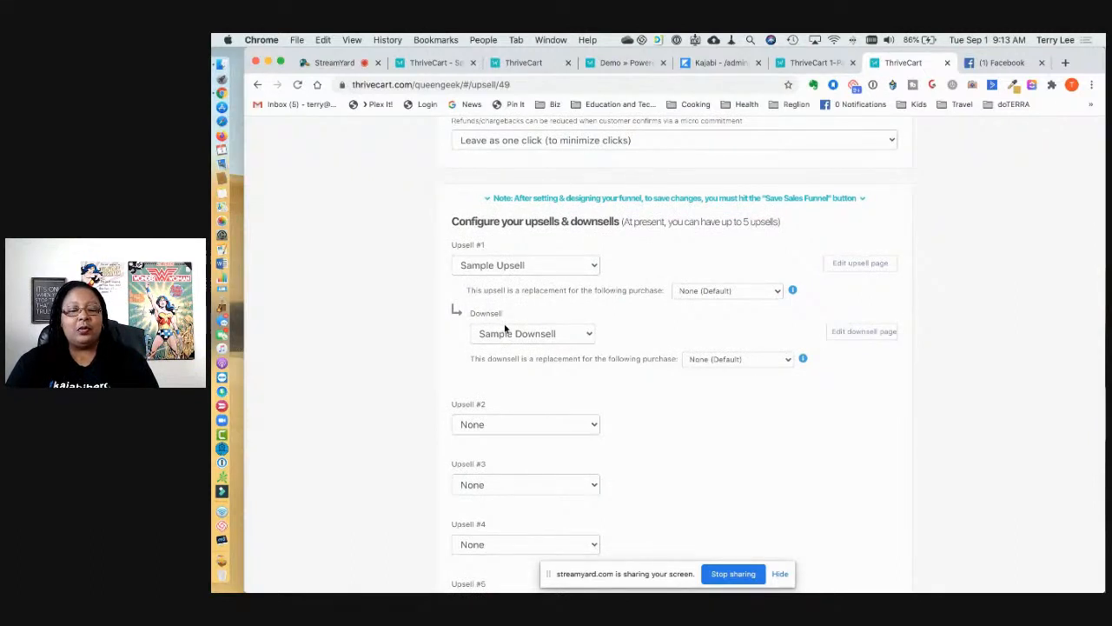
scroll(510, 421, down, 3)
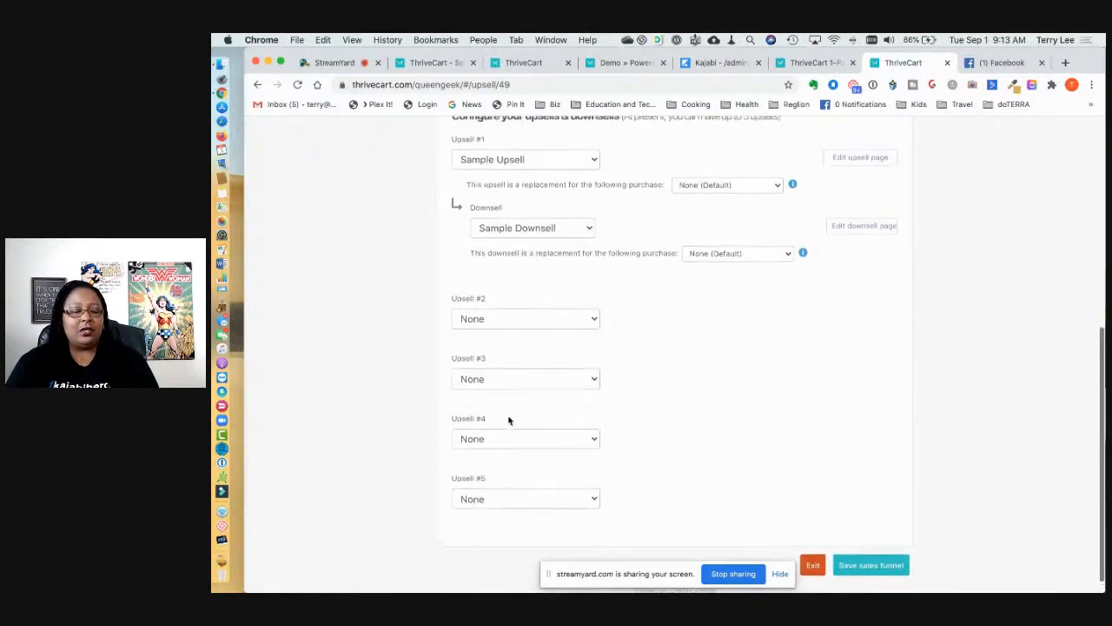
scroll(522, 487, up, 2)
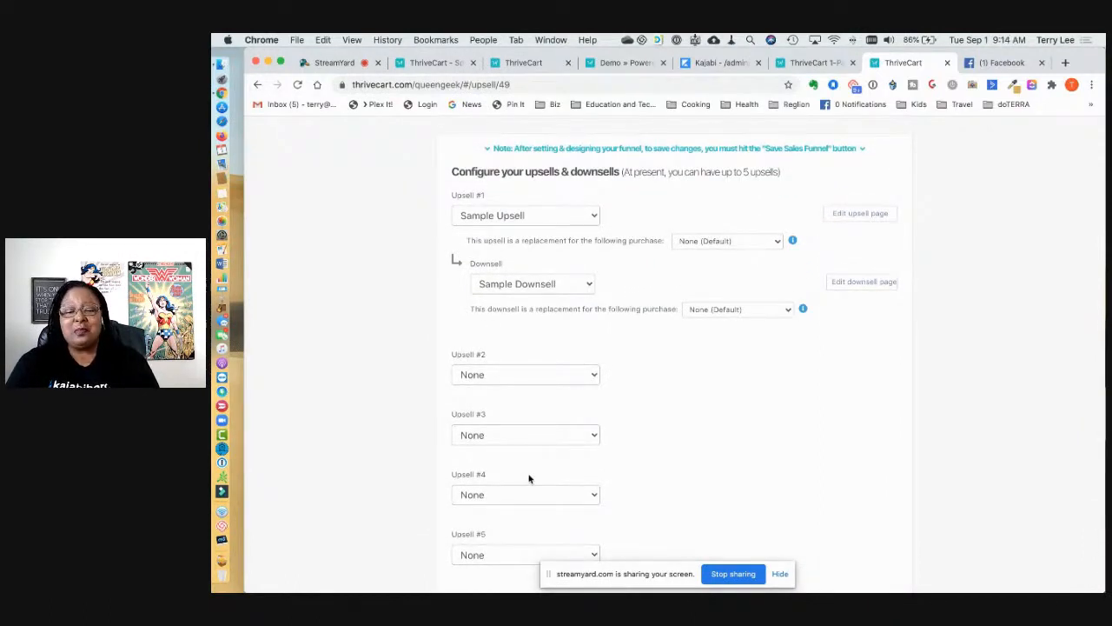
scroll(526, 455, up, 1)
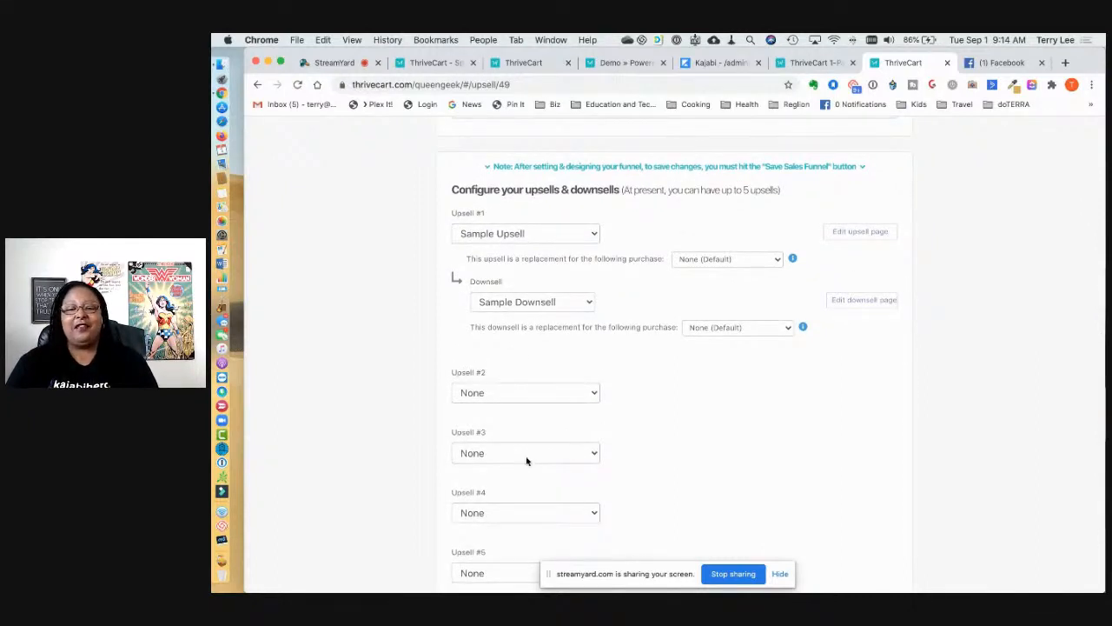
scroll(526, 454, up, 5)
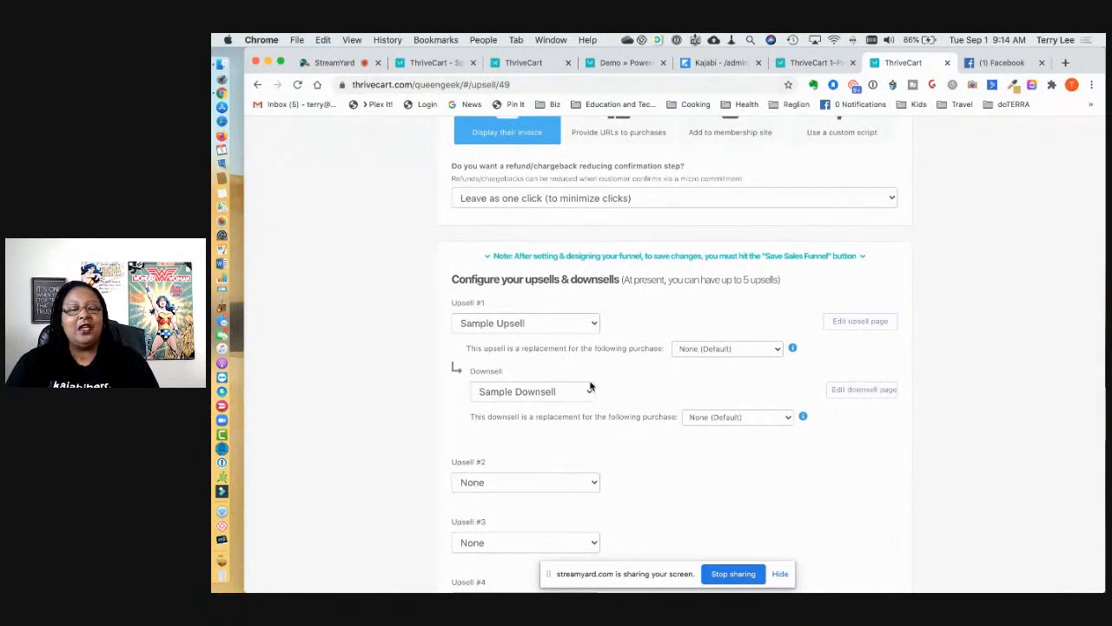
scroll(591, 386, up, 4)
scroll(592, 405, down, 1)
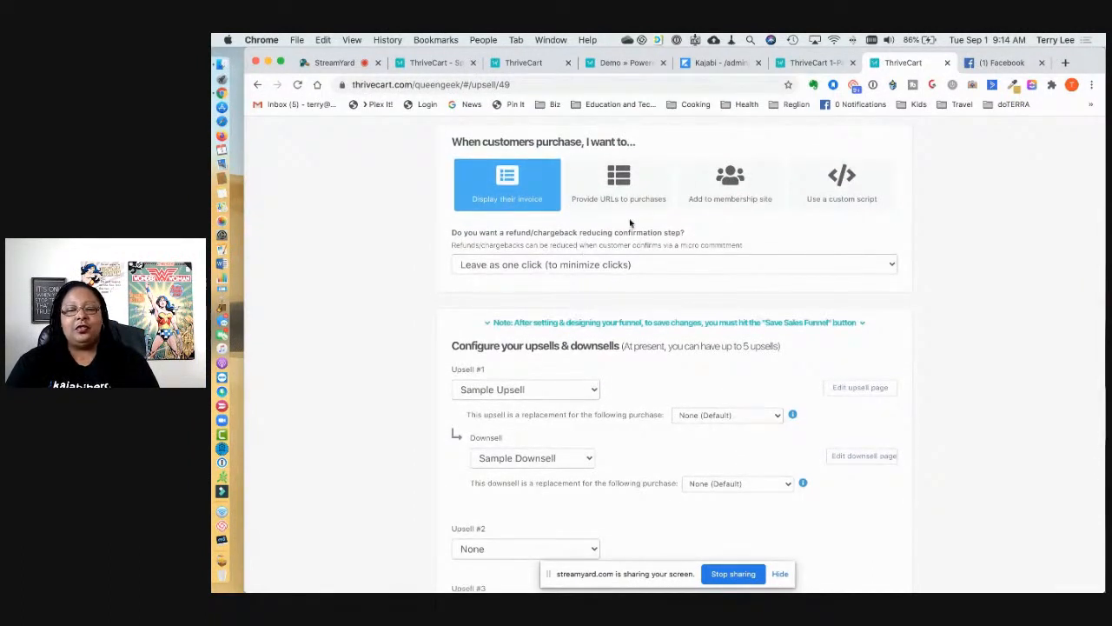
Step: In the Wait! prompt, turn off membership platforms so the Demo funnel shows the customer's invoice
click(743, 185)
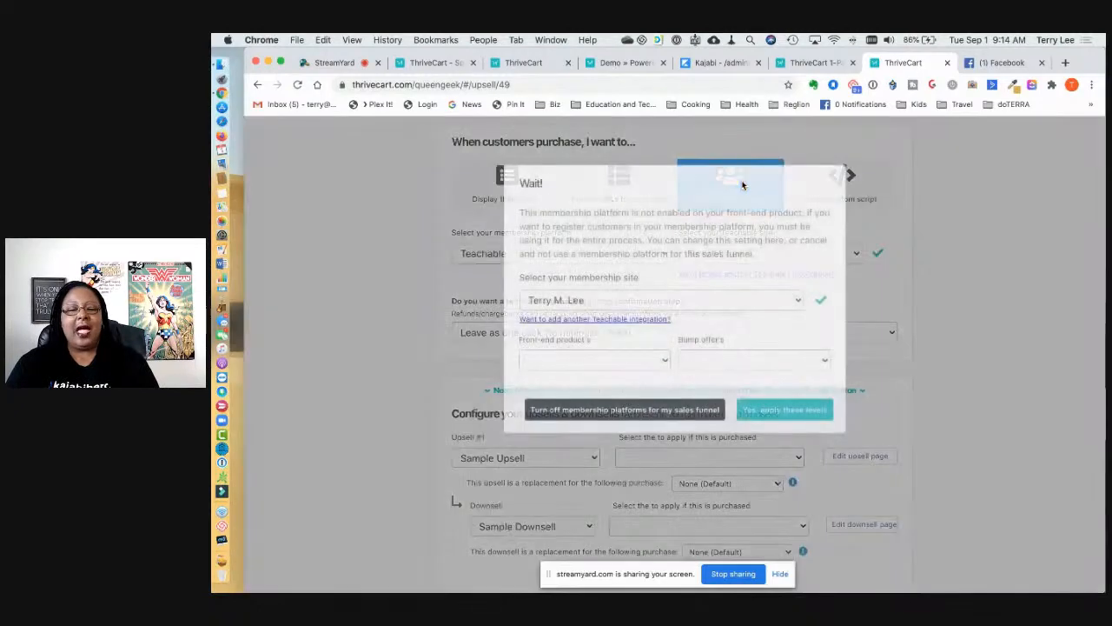
click(665, 362)
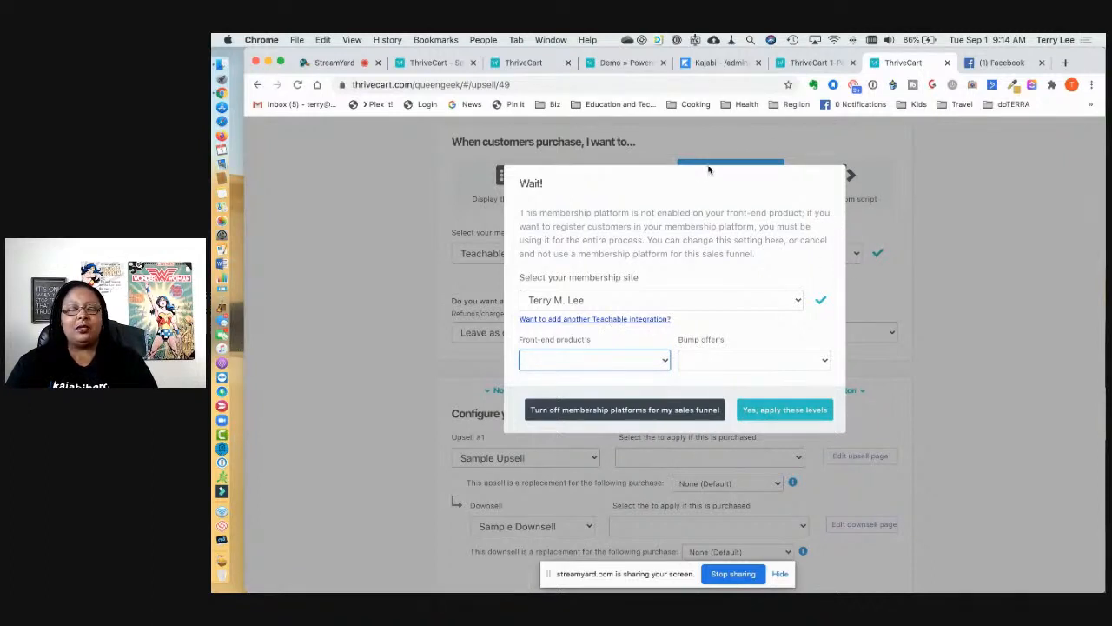
click(950, 184)
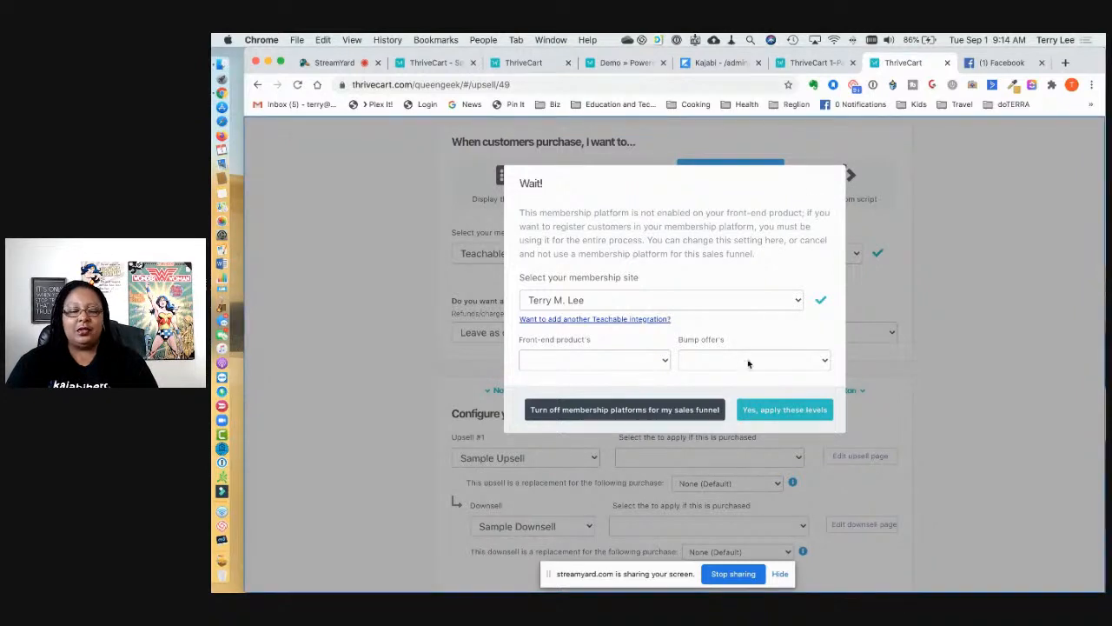
click(691, 411)
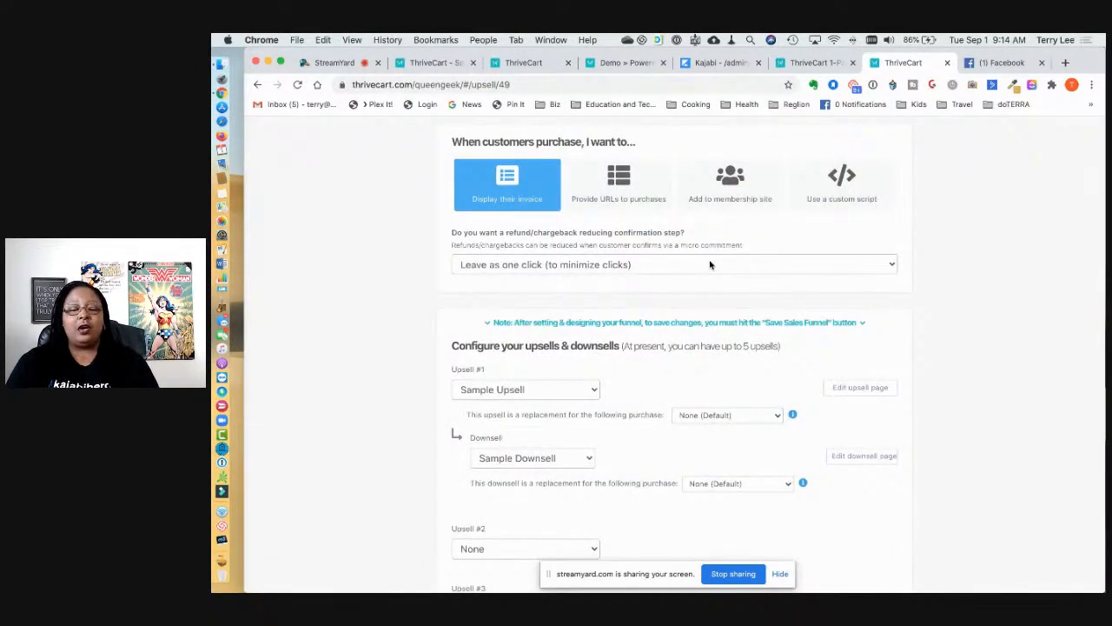
scroll(710, 264, up, 4)
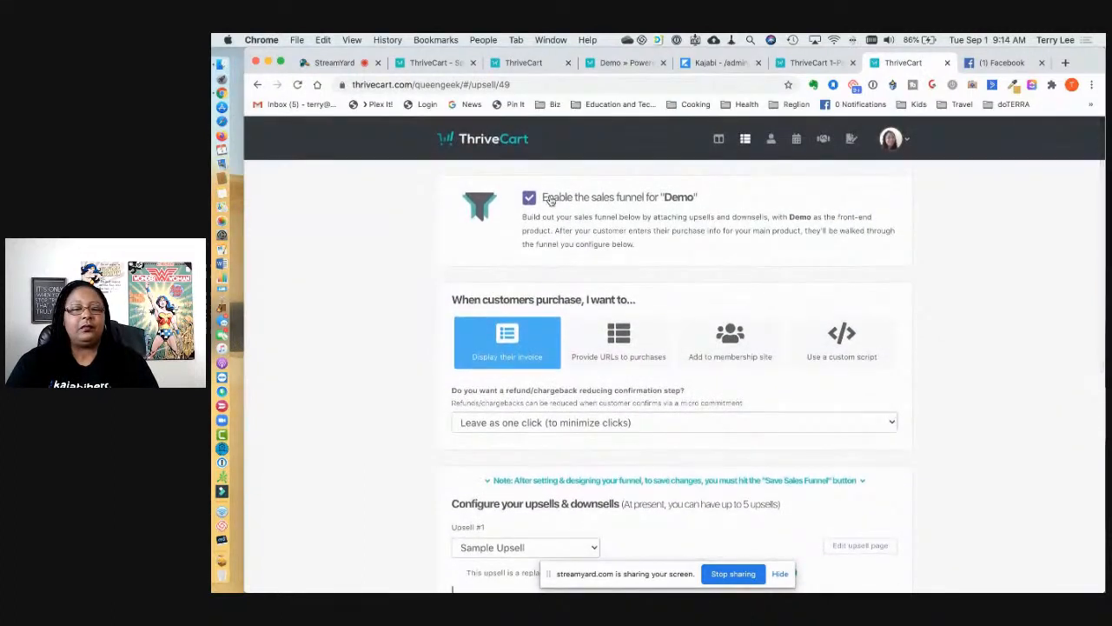
Step: Edit the Demo product and show its Pricing: $497 one-time, 2x $297 split pay, $150/month
click(258, 87)
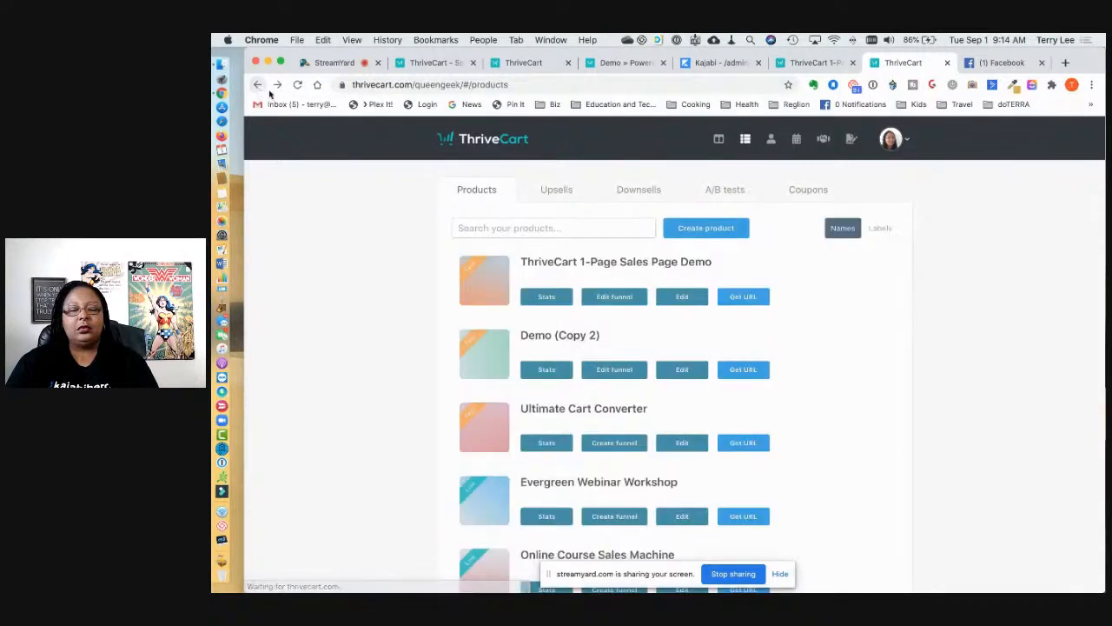
scroll(705, 423, down, 5)
scroll(705, 423, down, 3)
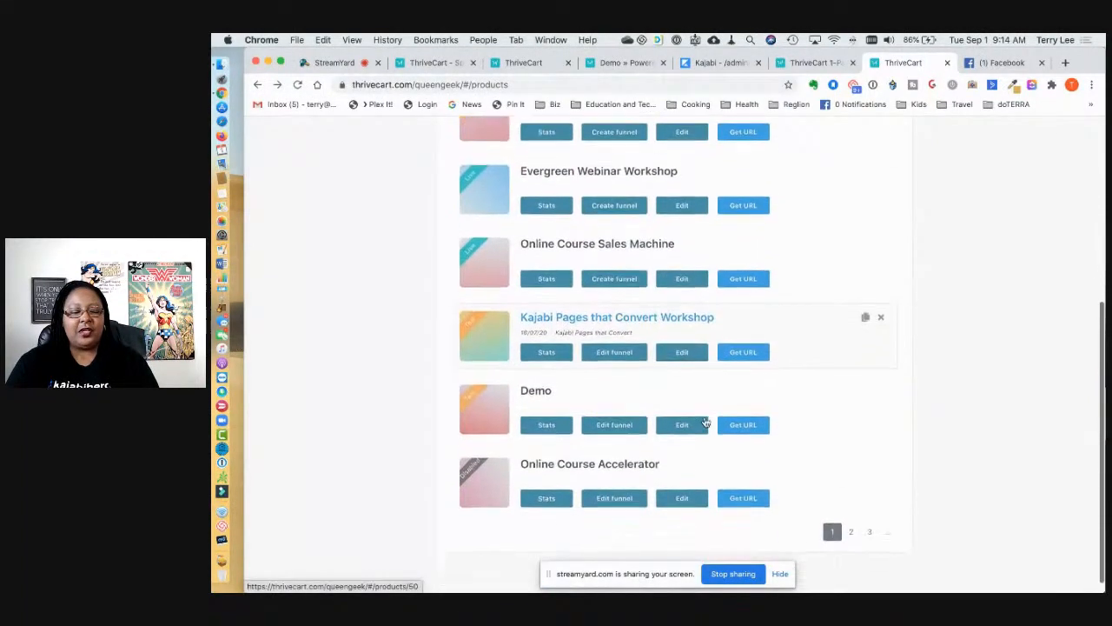
click(682, 425)
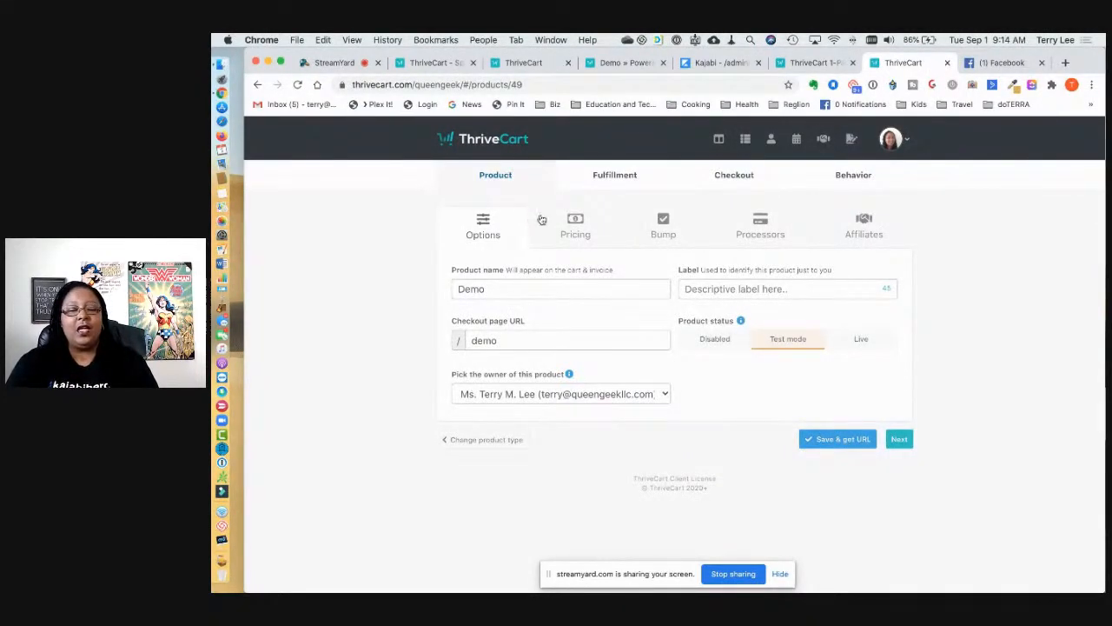
click(575, 224)
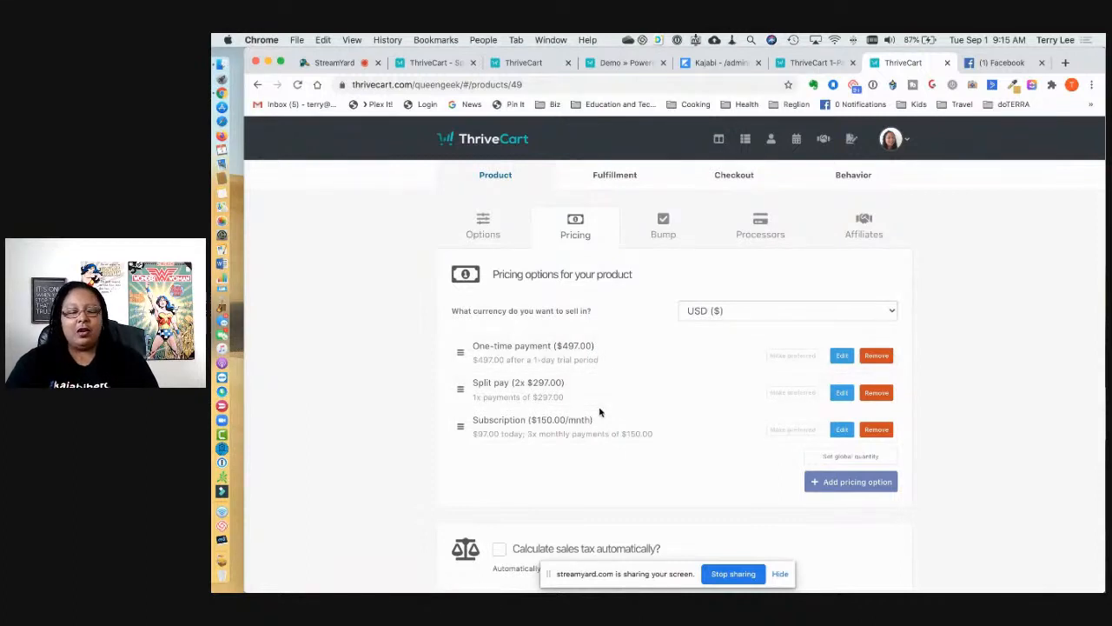
scroll(599, 412, down, 1)
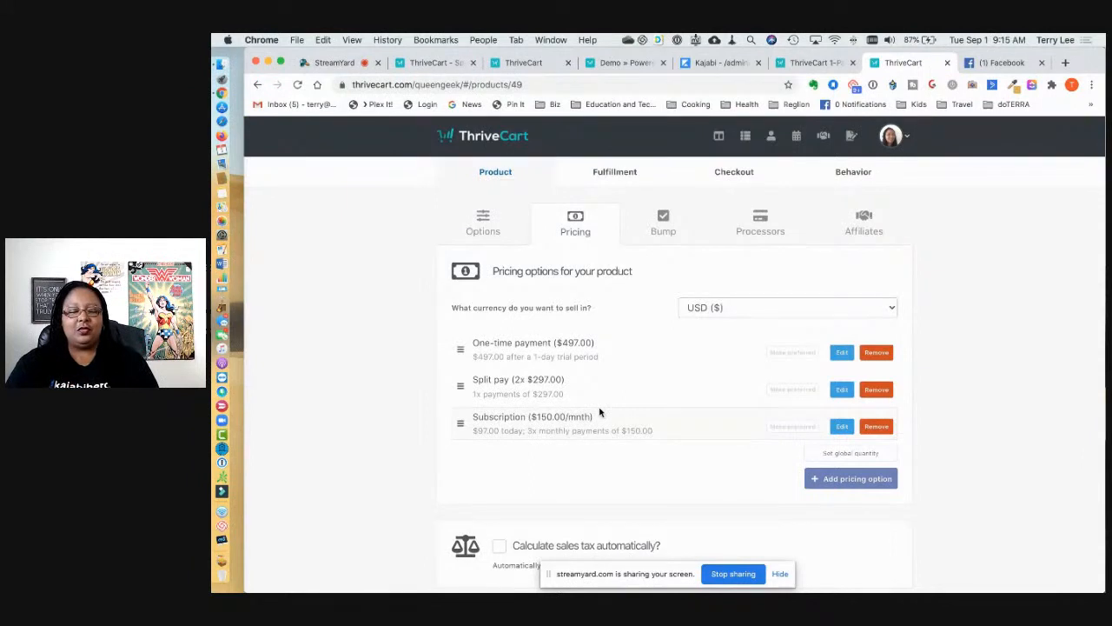
scroll(600, 412, down, 2)
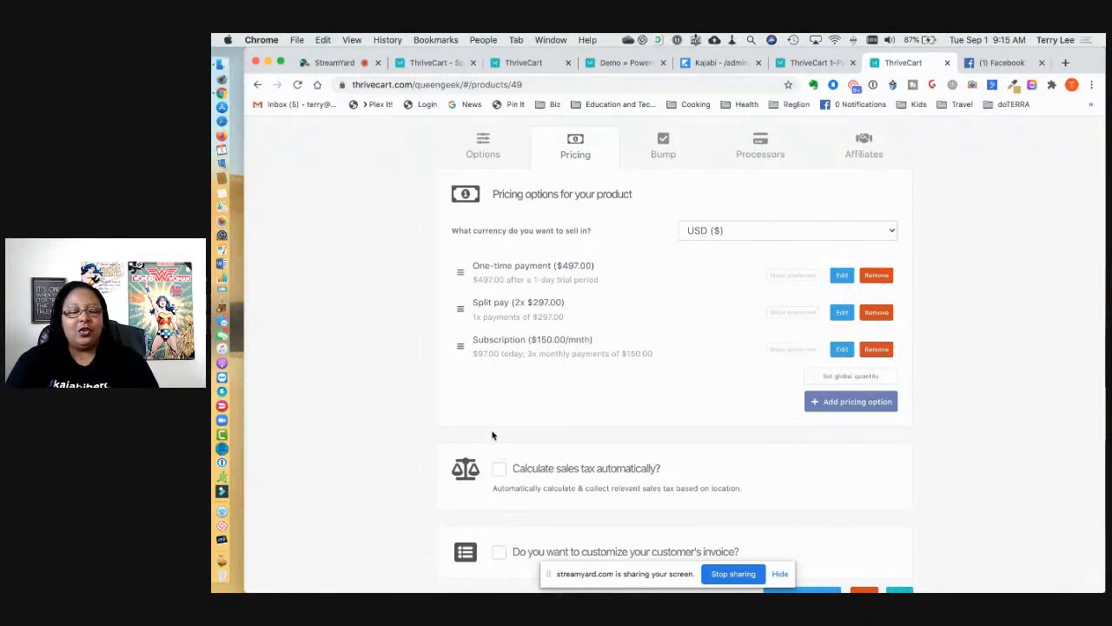
click(501, 475)
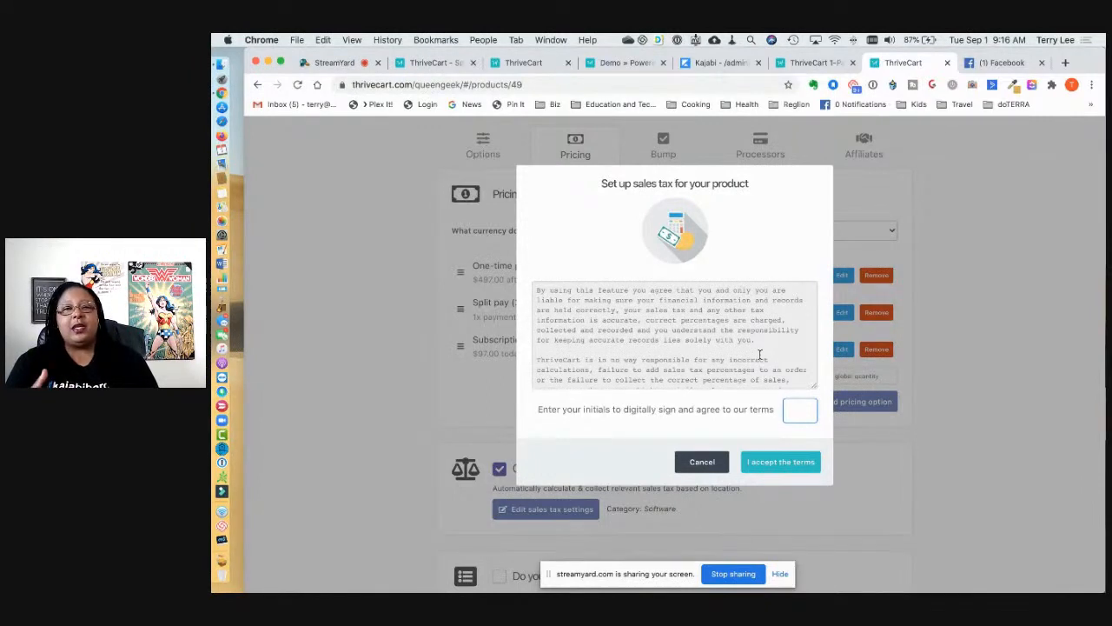
Step: Cancel the sales tax terms and show the Demo product's Bump: My Special OTO at $17.00
click(705, 462)
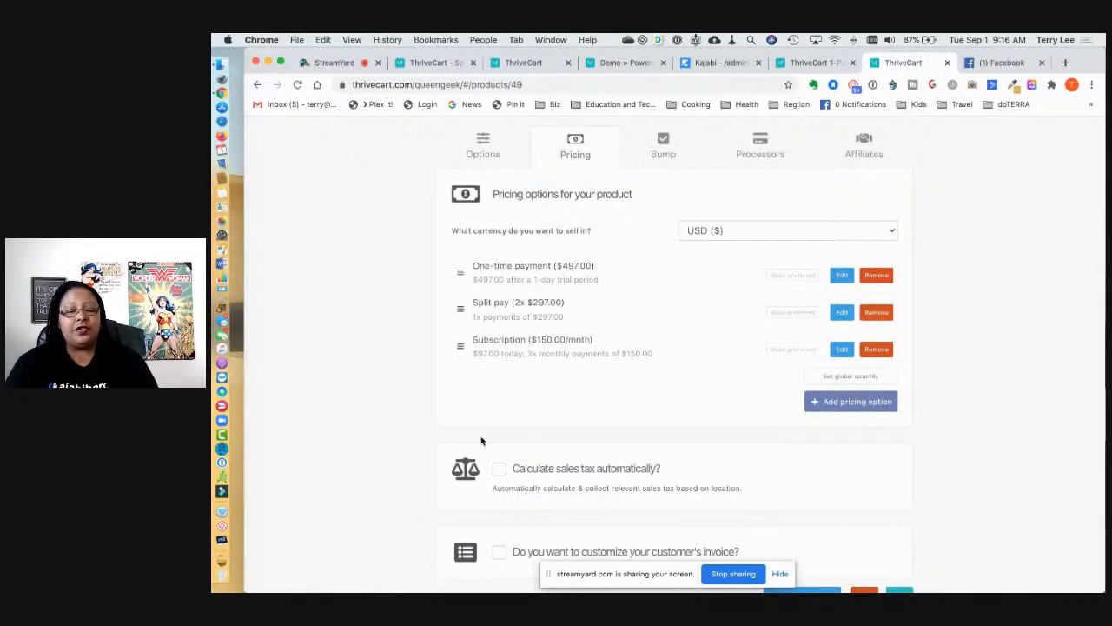
scroll(482, 441, down, 2)
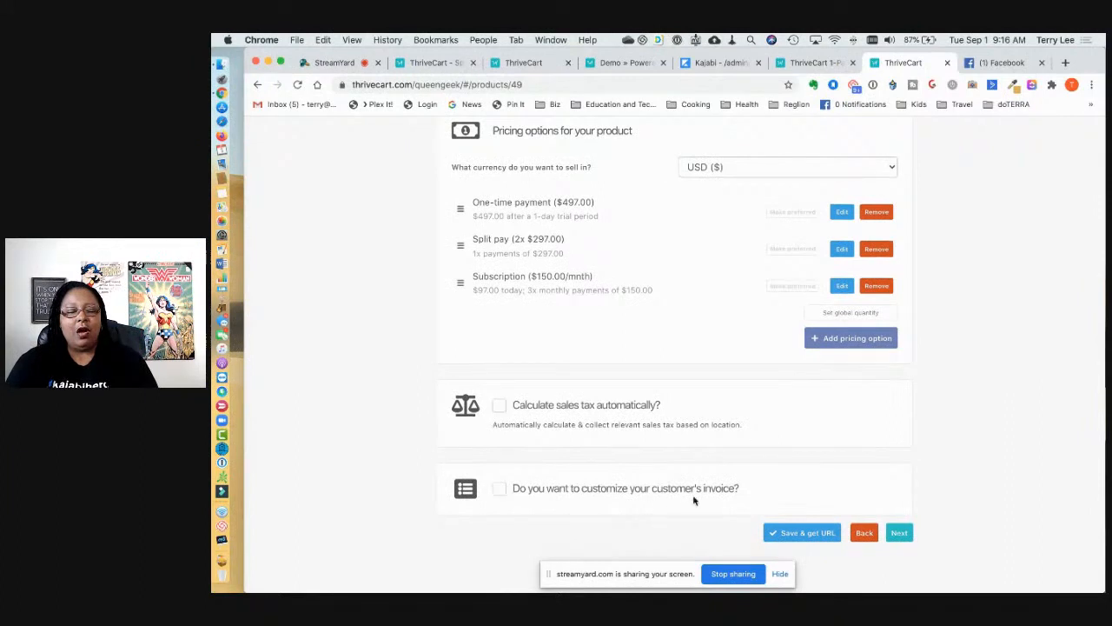
scroll(703, 511, up, 3)
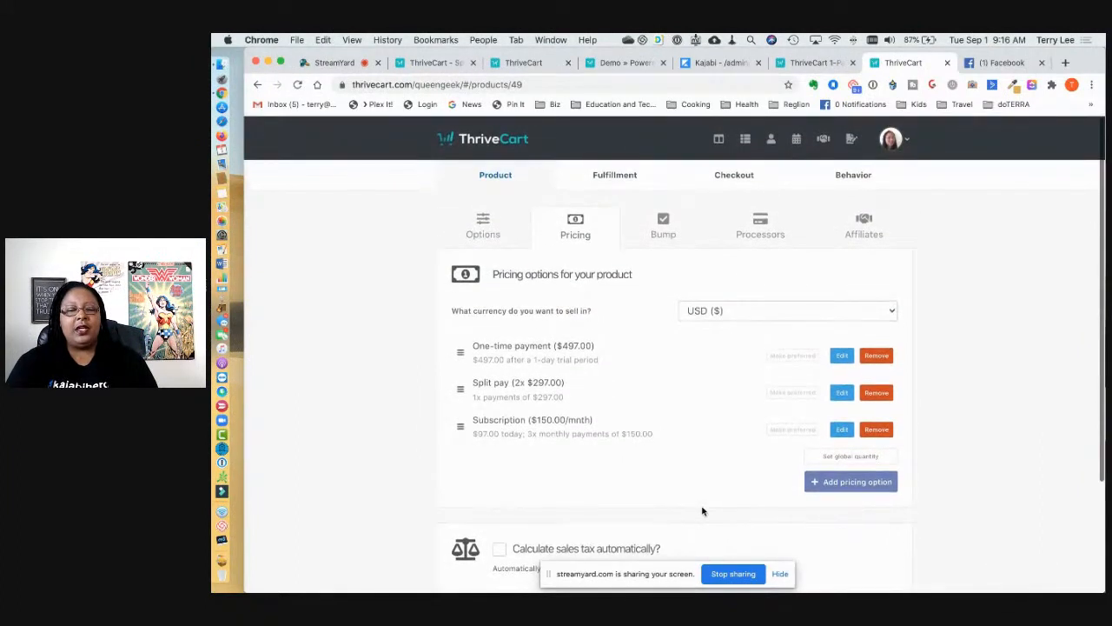
click(657, 240)
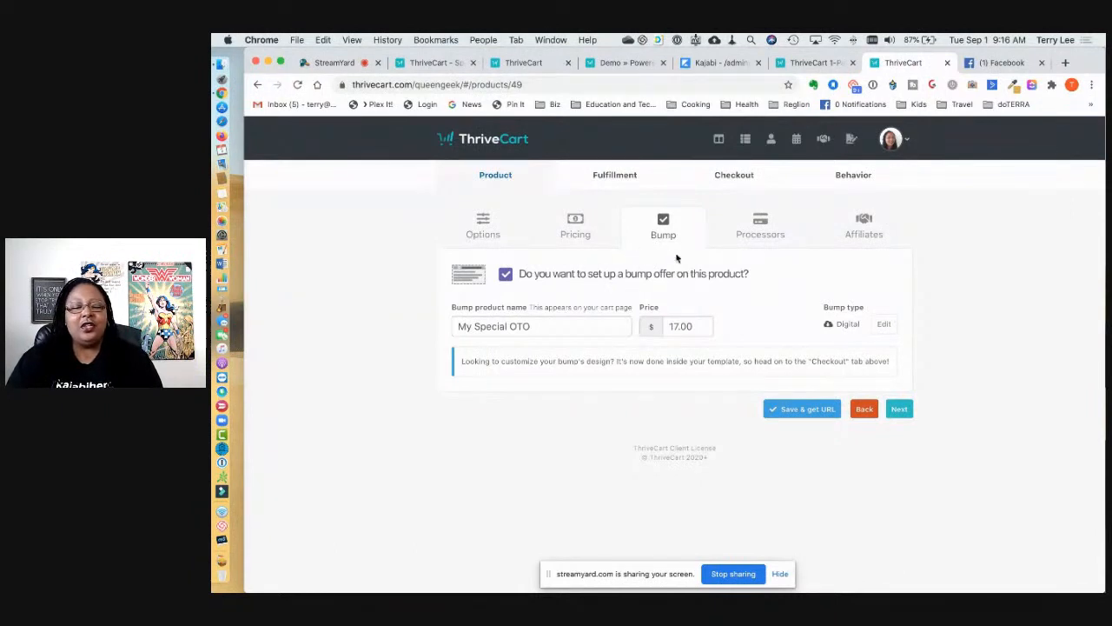
Step: Check the bump type without changes, review payment processors and affiliate settings, then view Fulfillment
click(886, 325)
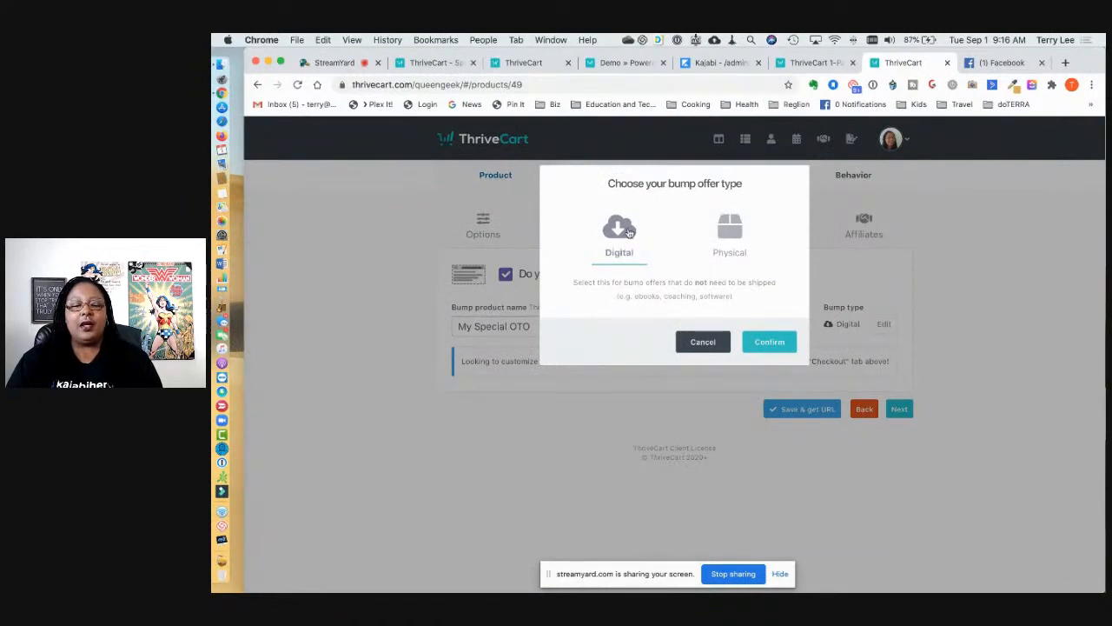
click(703, 342)
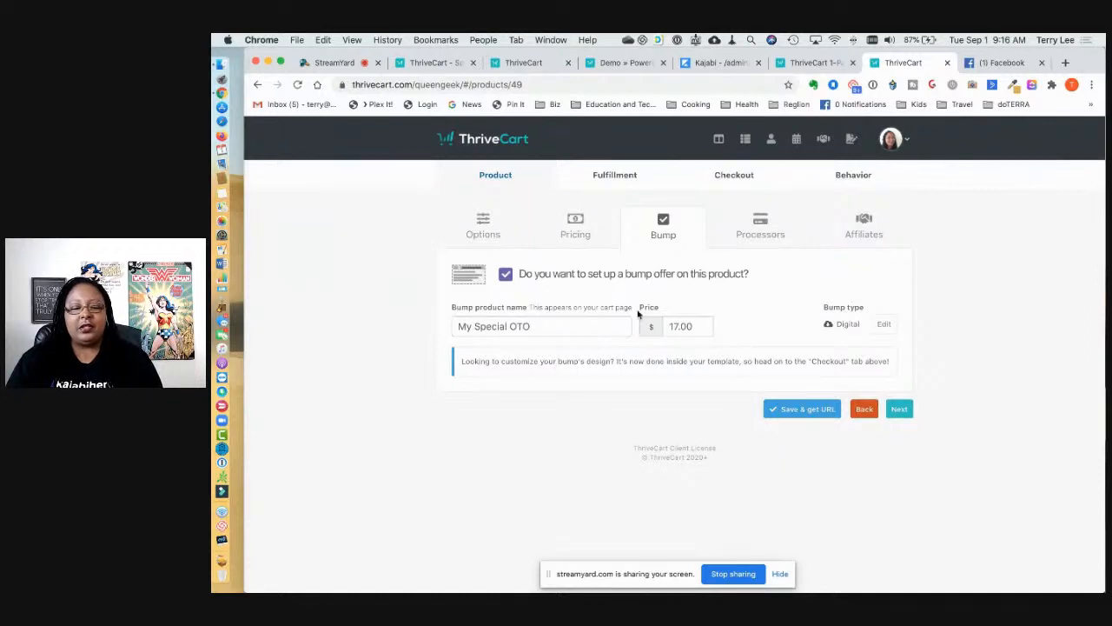
click(766, 225)
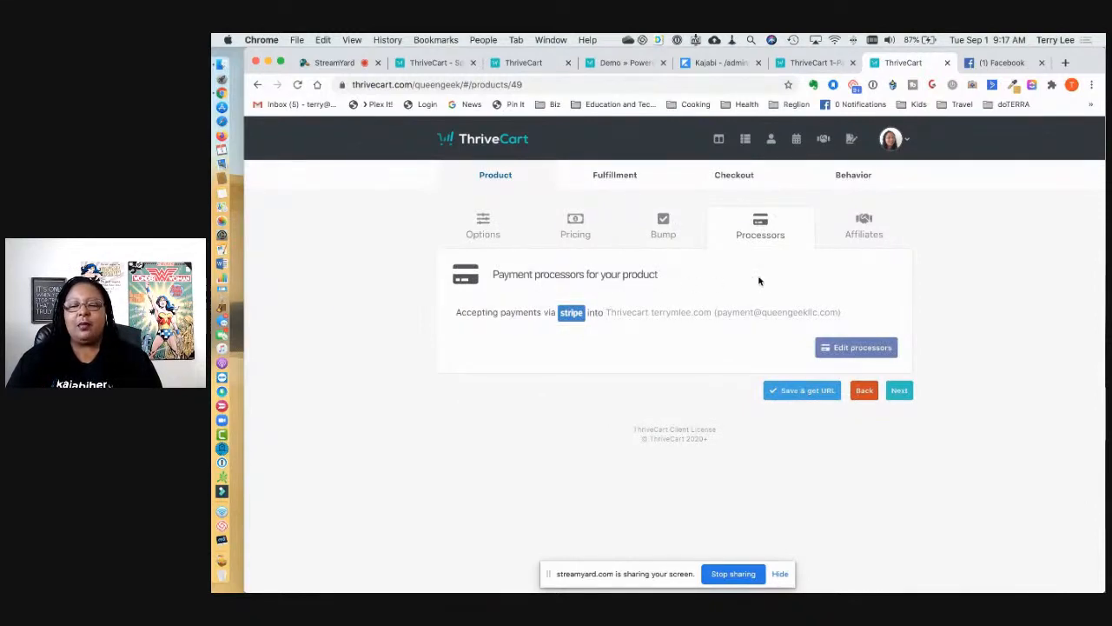
click(865, 223)
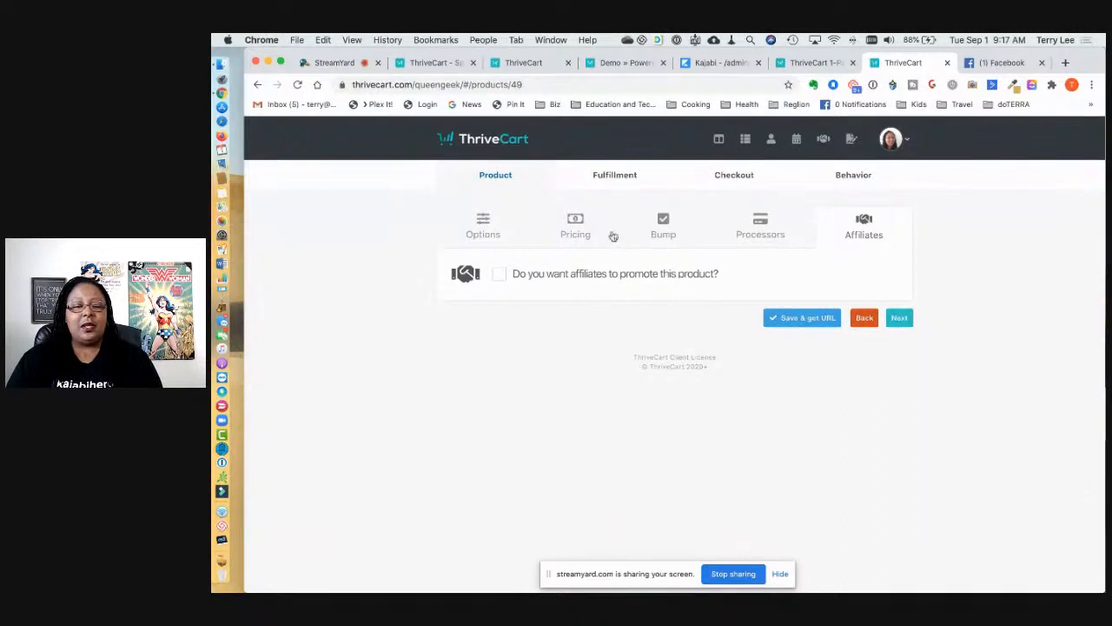
click(615, 177)
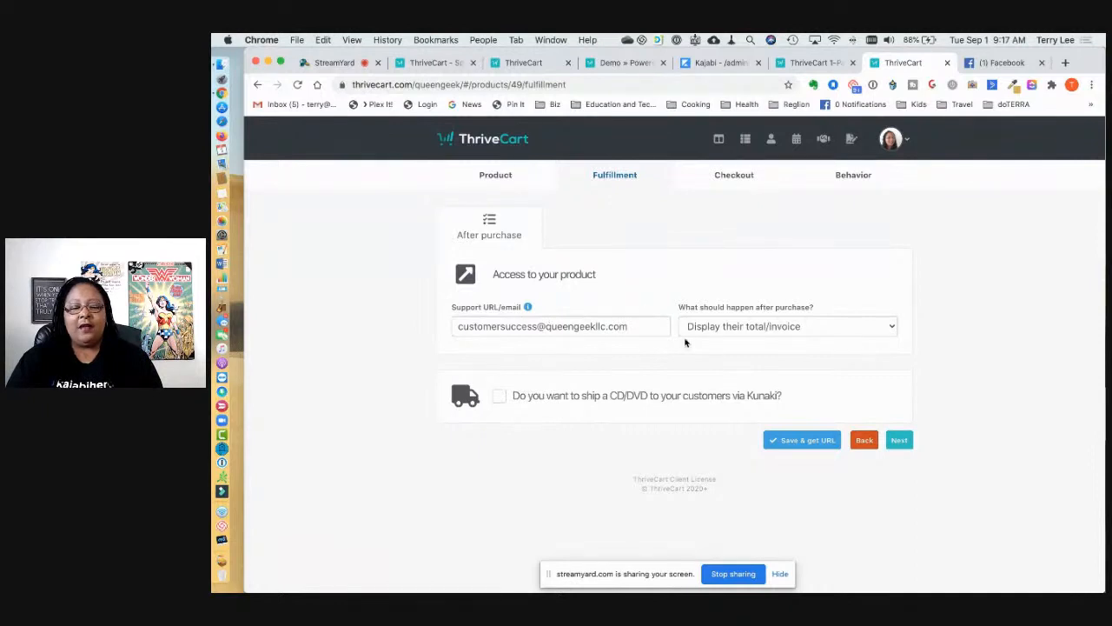
Step: Keep 'Display their total/invoice' after purchase and bring up the Checkout Design settings
click(750, 332)
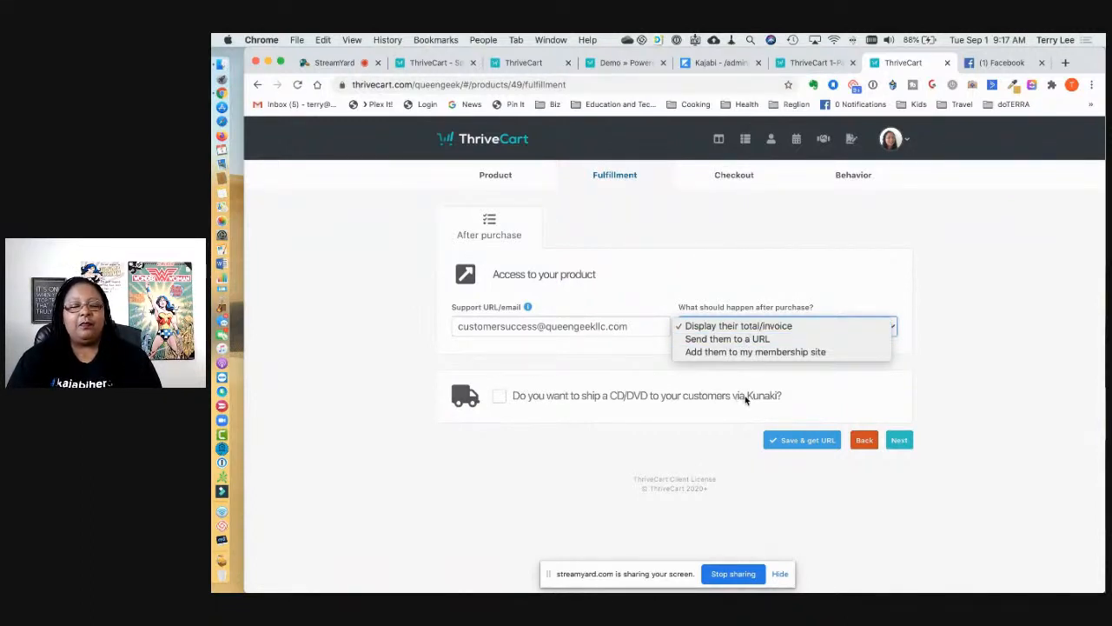
click(718, 252)
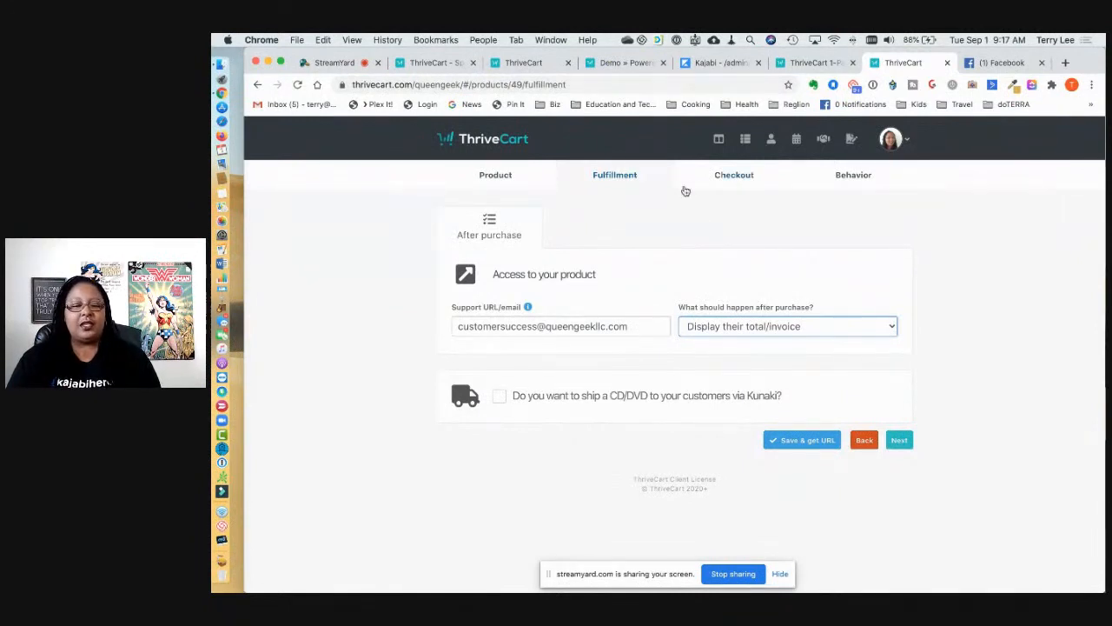
click(737, 179)
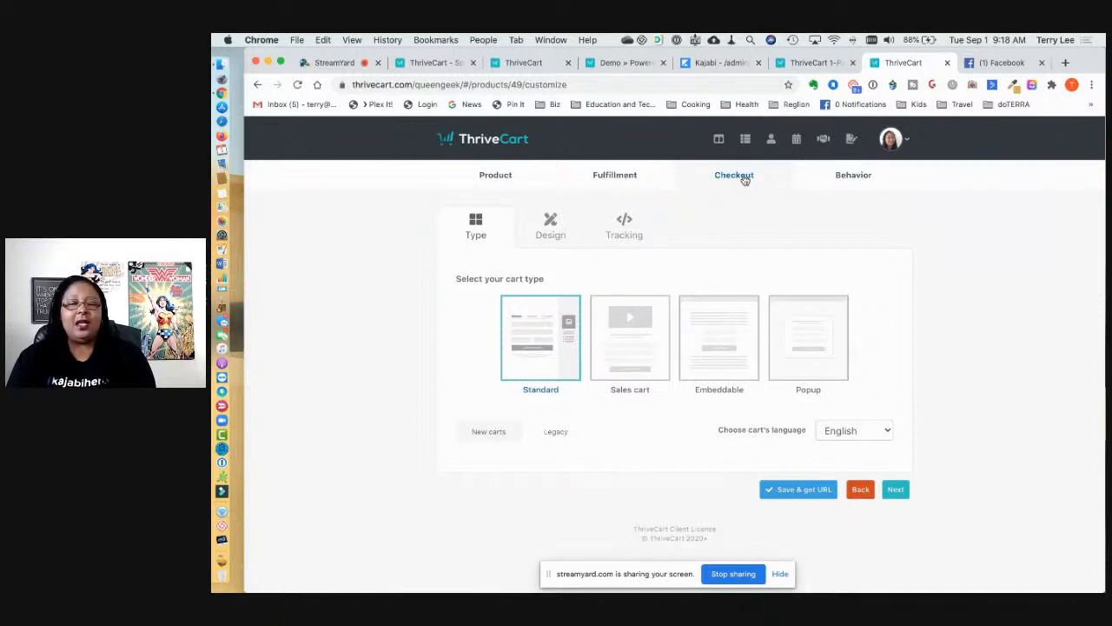
click(551, 229)
click(662, 333)
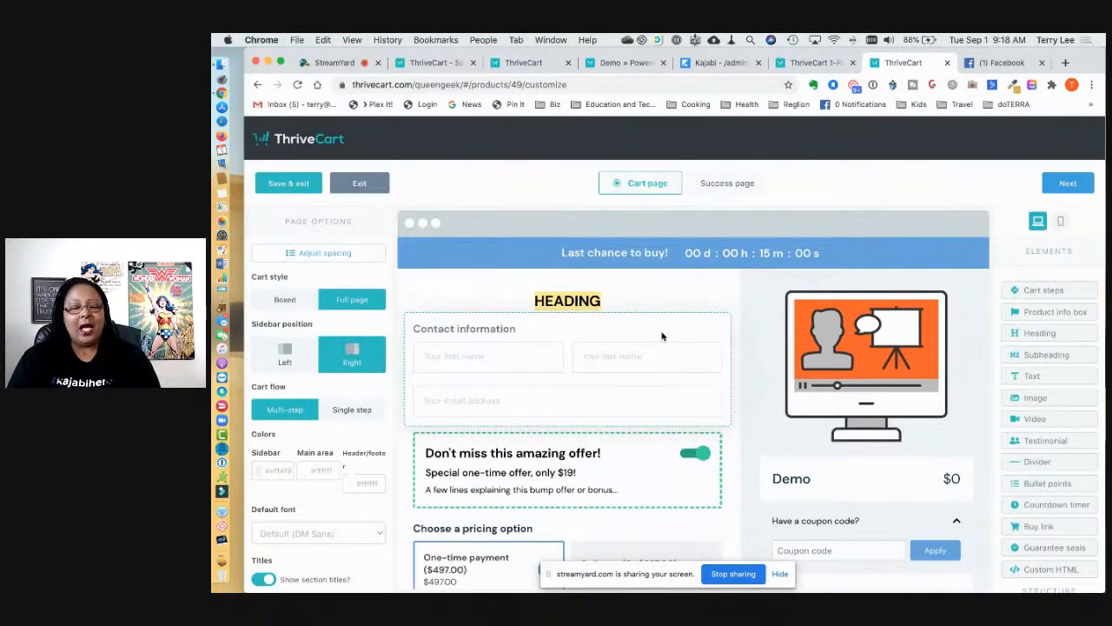
scroll(662, 337, down, 3)
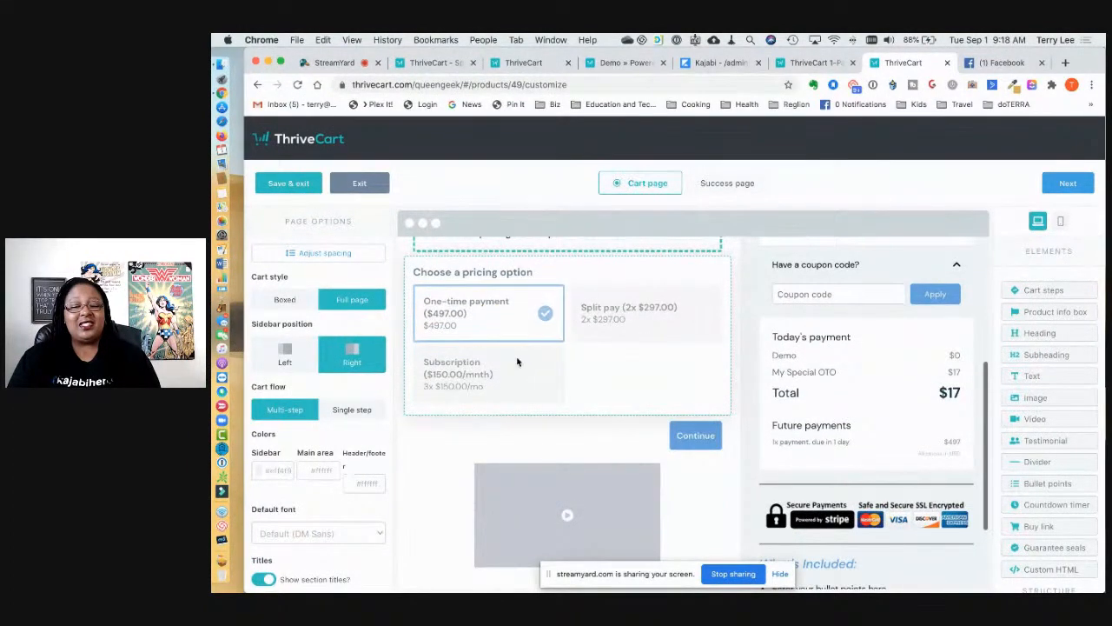
scroll(828, 453, up, 1)
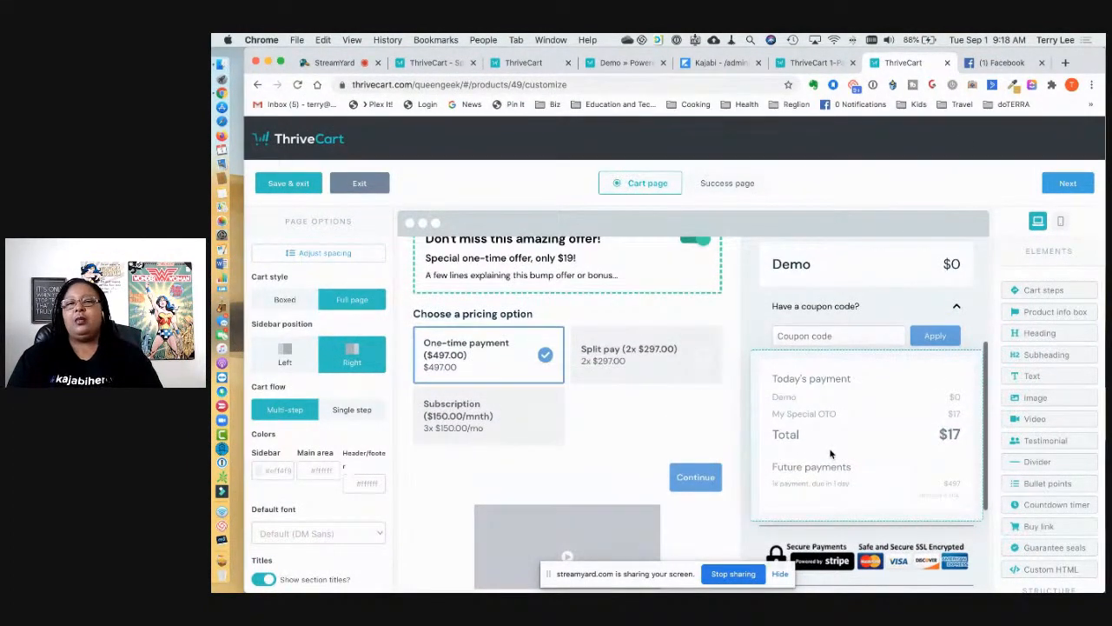
scroll(830, 454, up, 3)
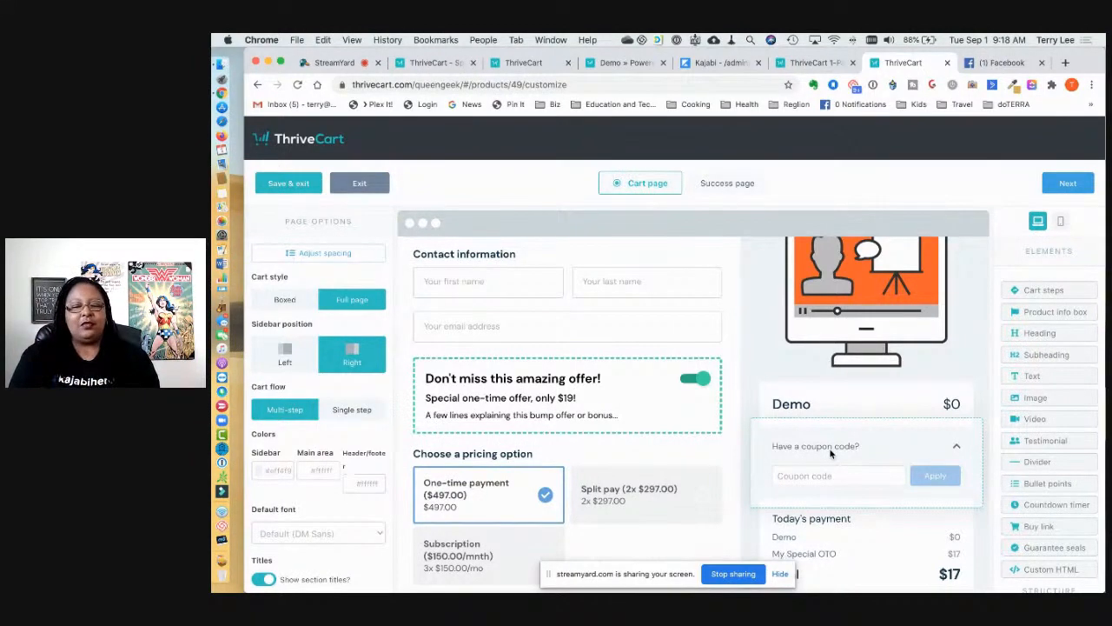
scroll(830, 452, up, 2)
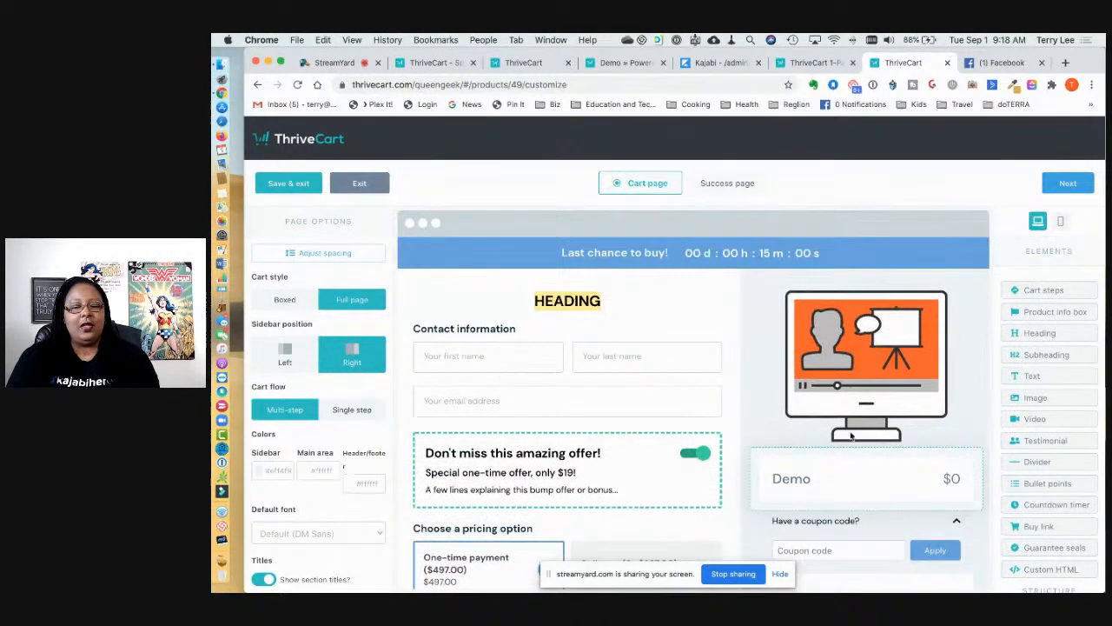
scroll(854, 434, down, 8)
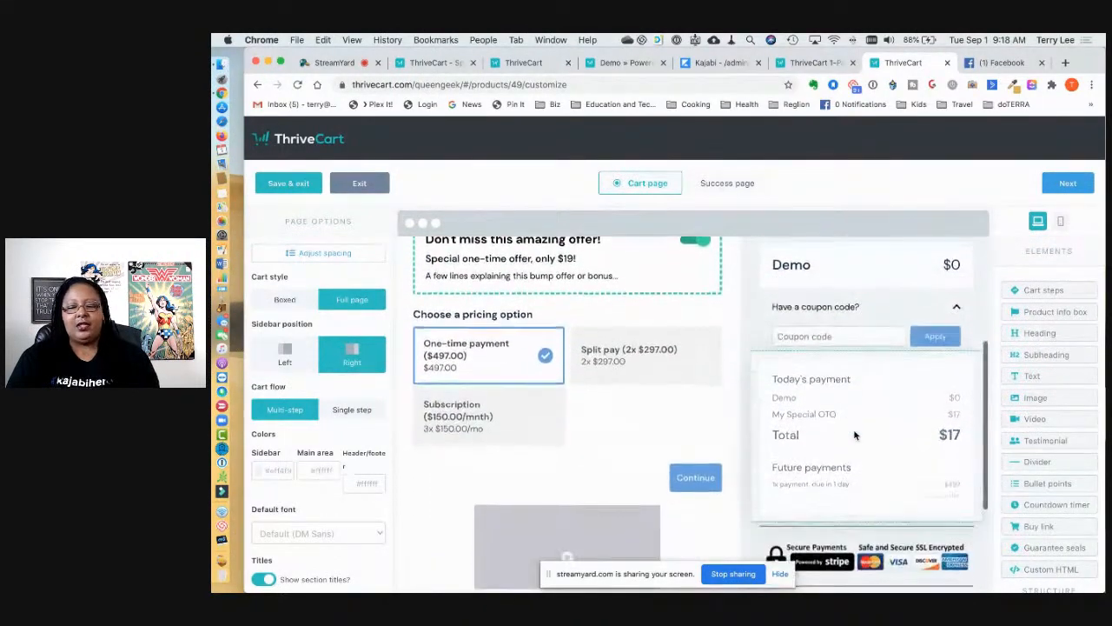
scroll(855, 435, down, 2)
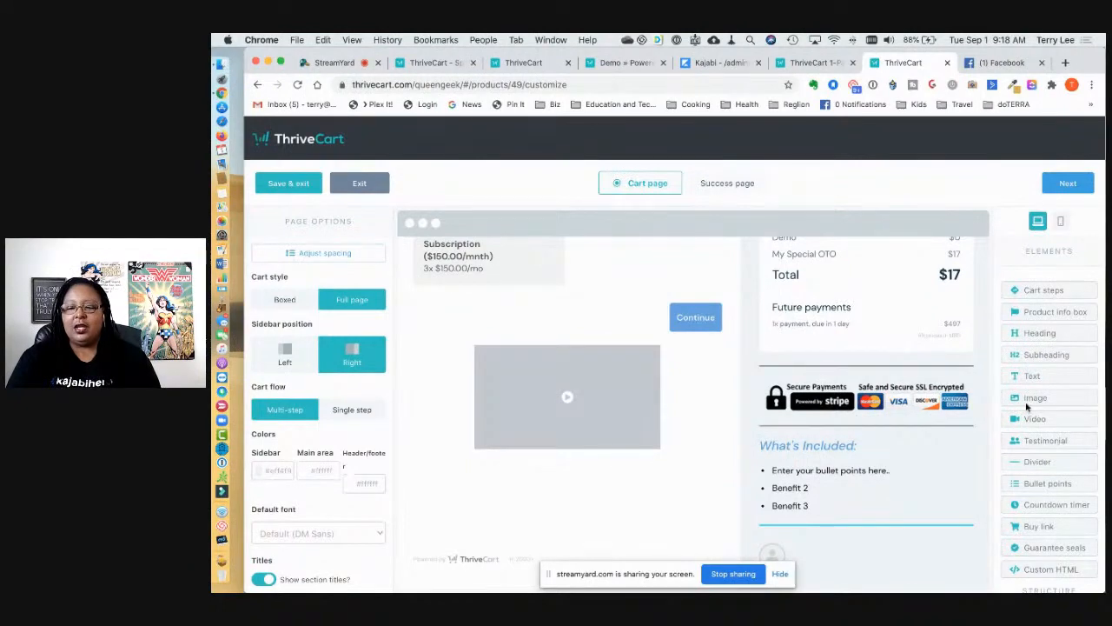
scroll(875, 434, up, 9)
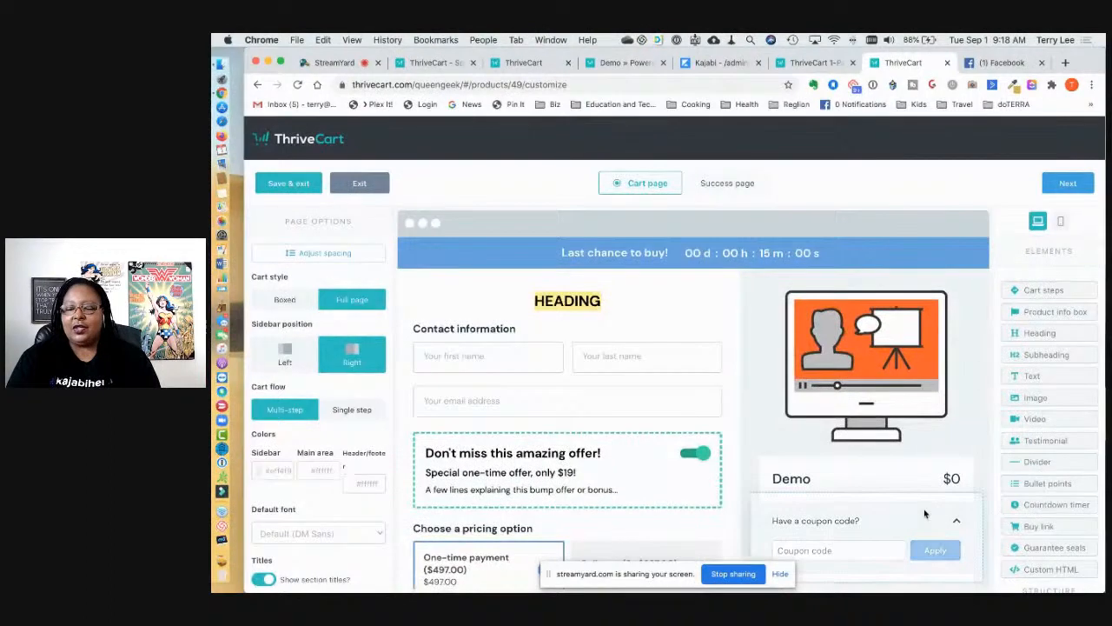
scroll(926, 513, down, 3)
scroll(927, 514, up, 4)
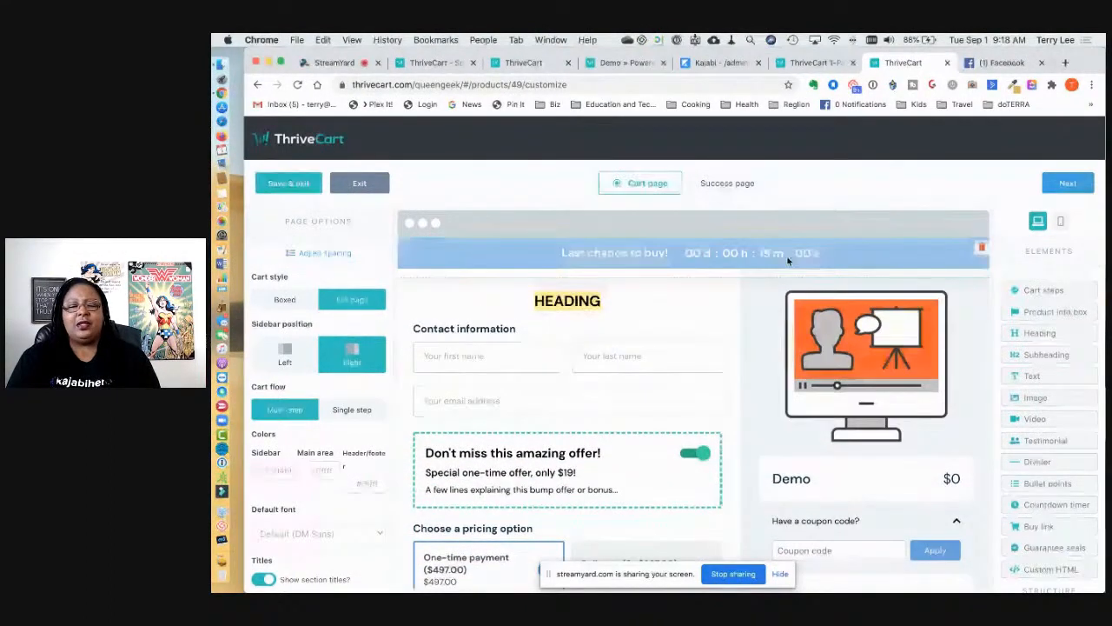
scroll(809, 288, down, 2)
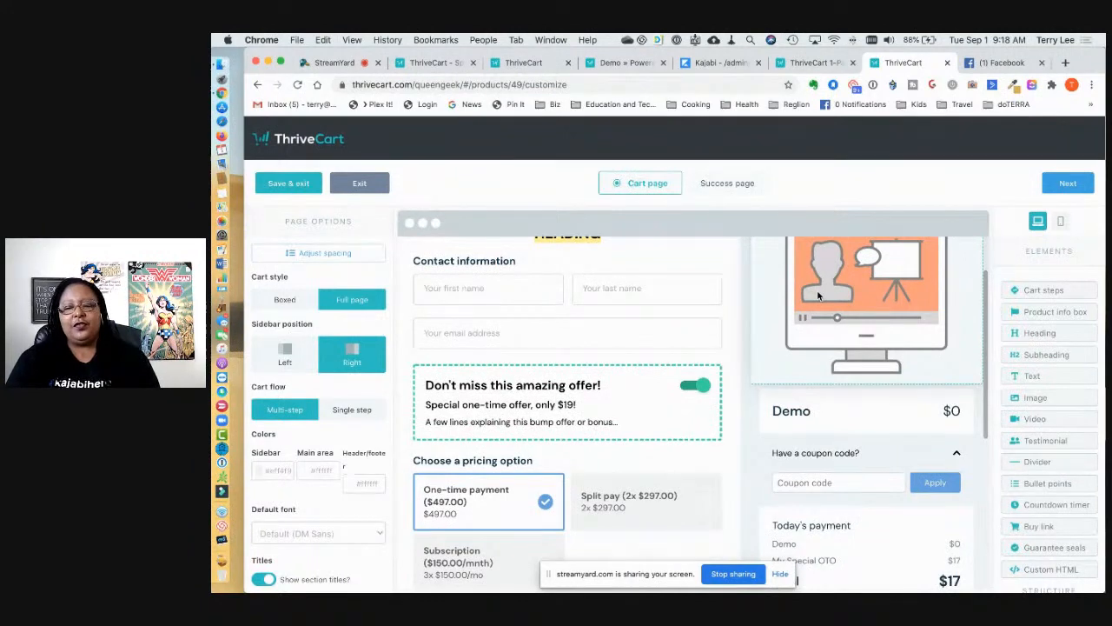
scroll(817, 295, down, 4)
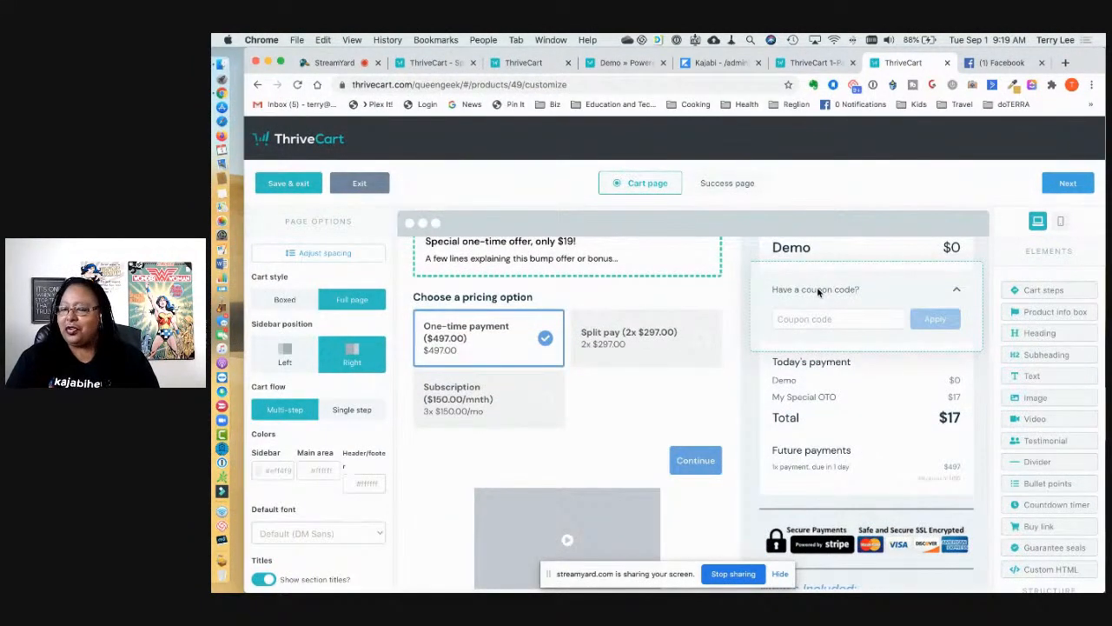
scroll(817, 292, down, 1)
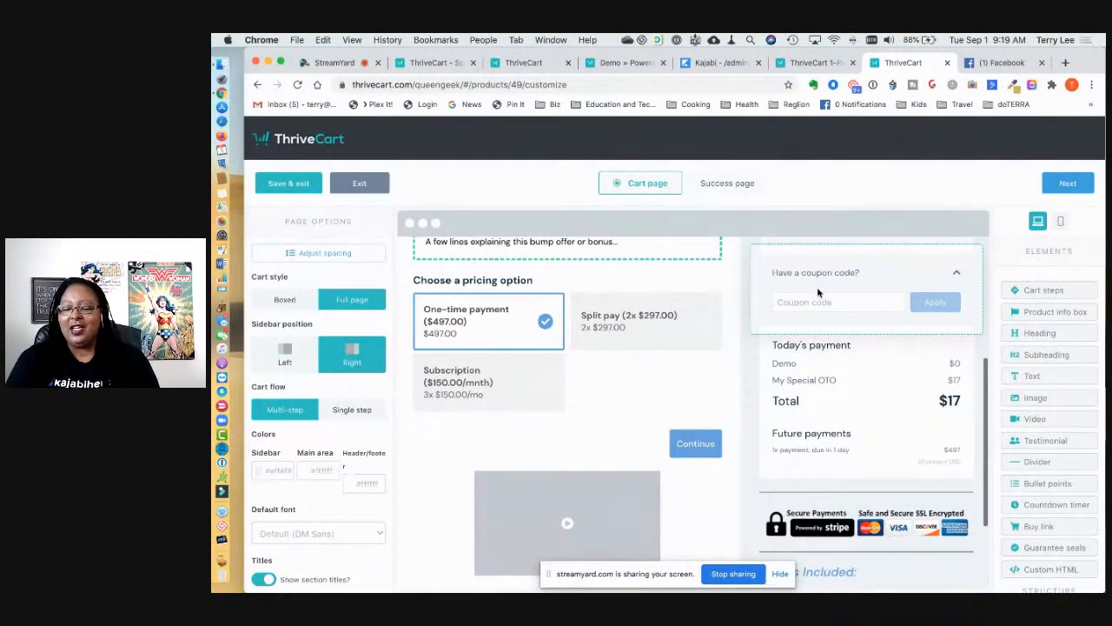
scroll(914, 501, down, 2)
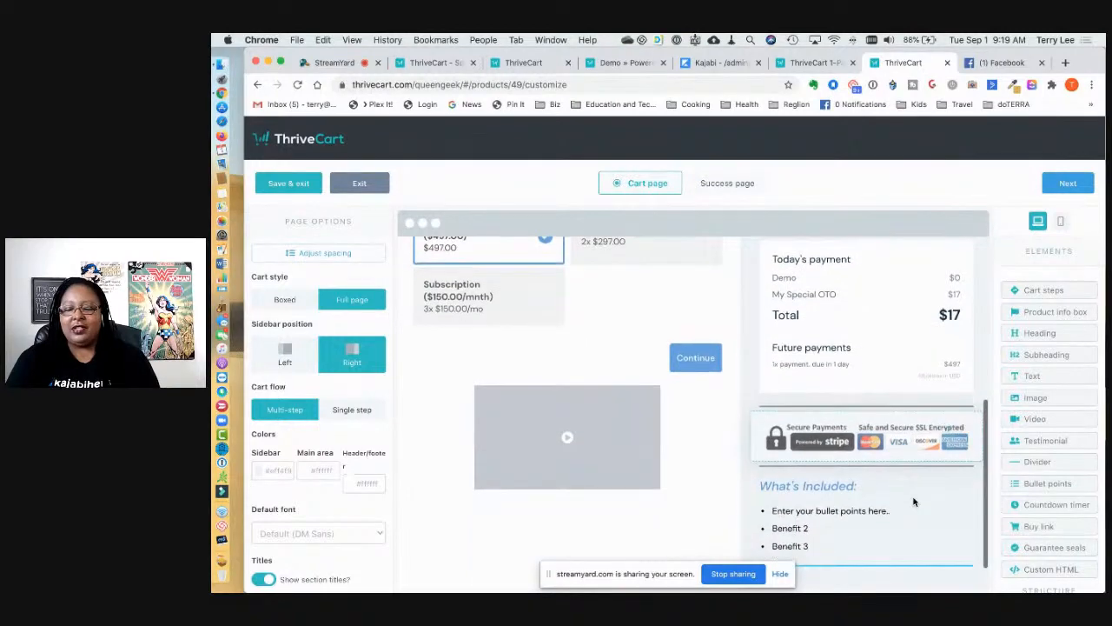
drag(1054, 547, 884, 486)
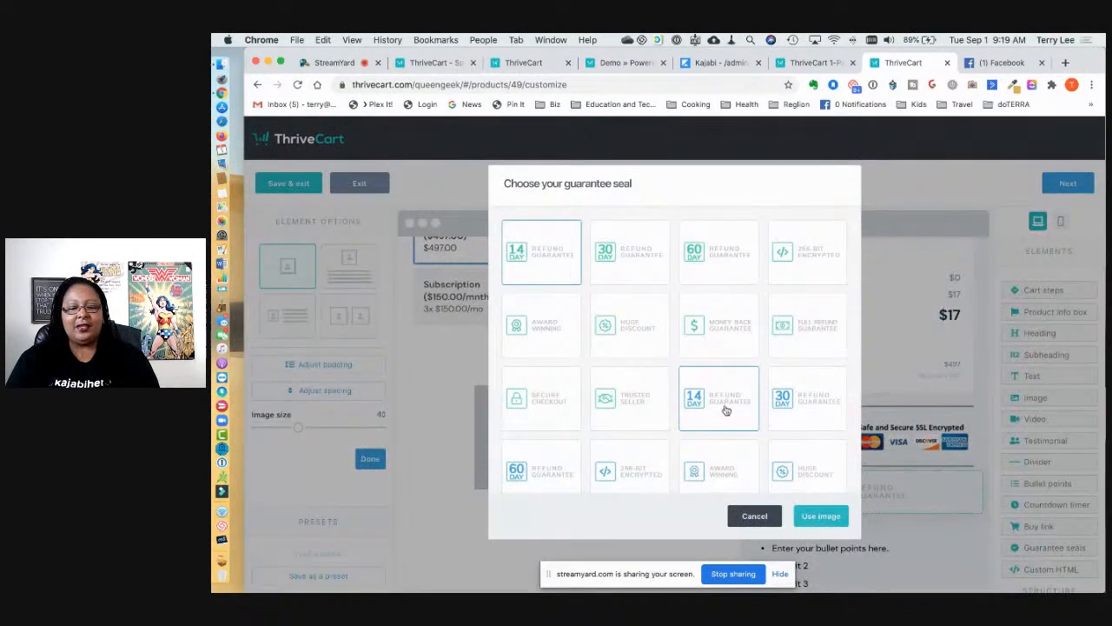
Step: Place the 30 Day Refund Guarantee seal above the What's Included list
scroll(600, 426, down, 1)
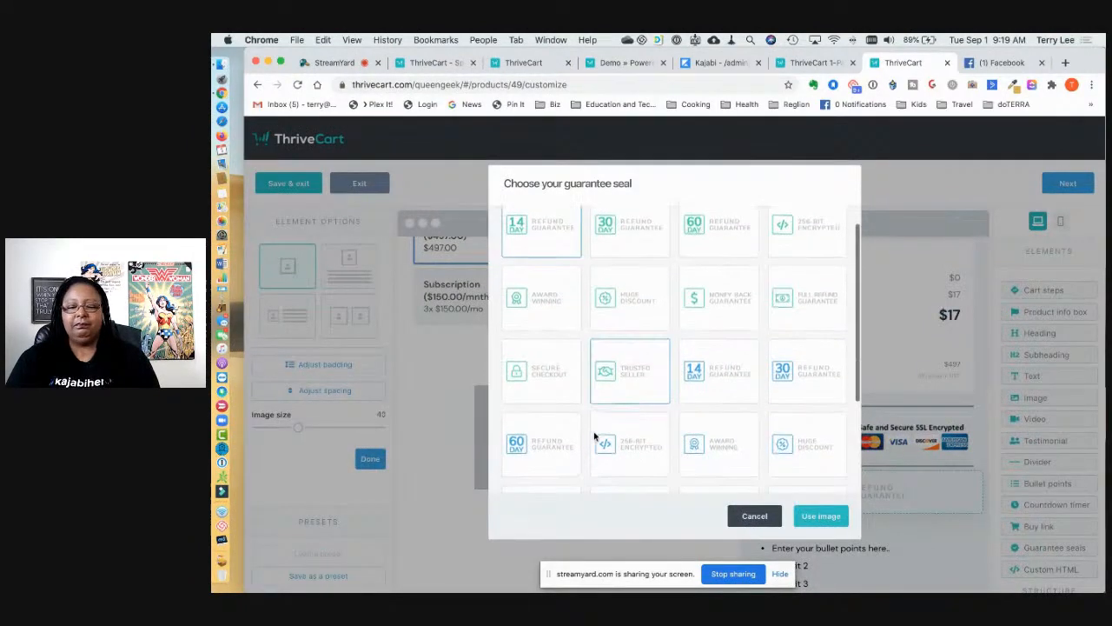
double_click(806, 374)
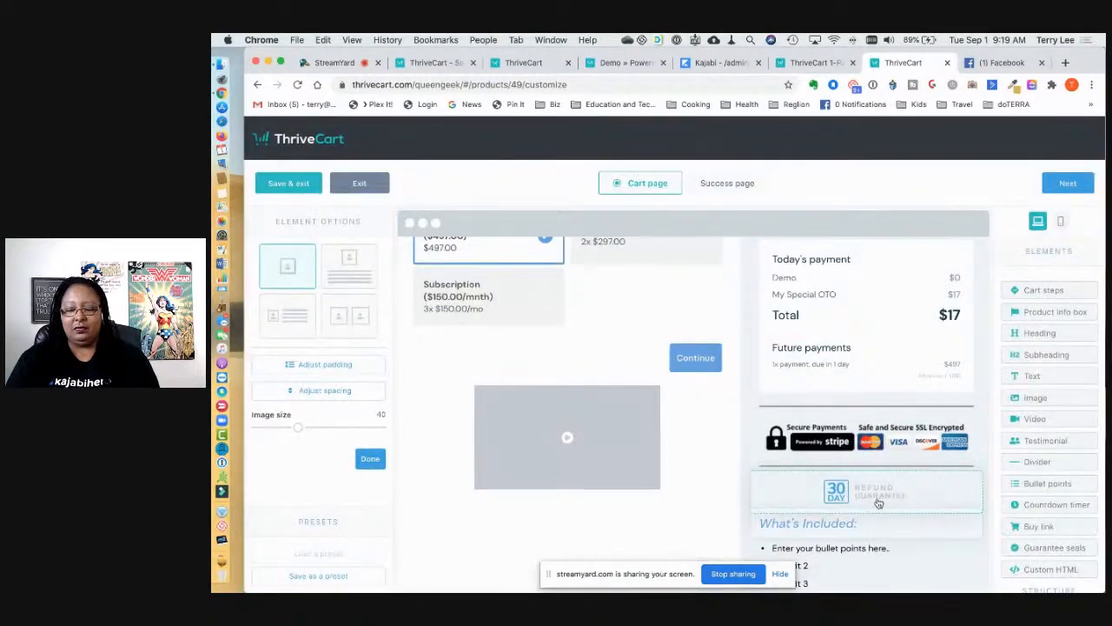
scroll(869, 487, down, 2)
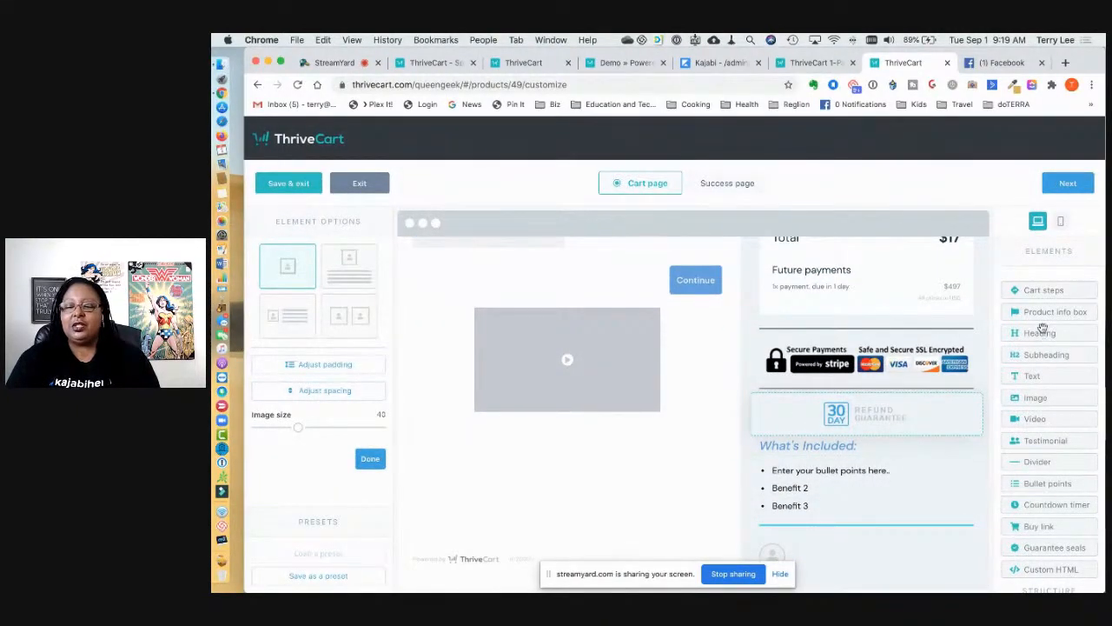
scroll(756, 497, up, 5)
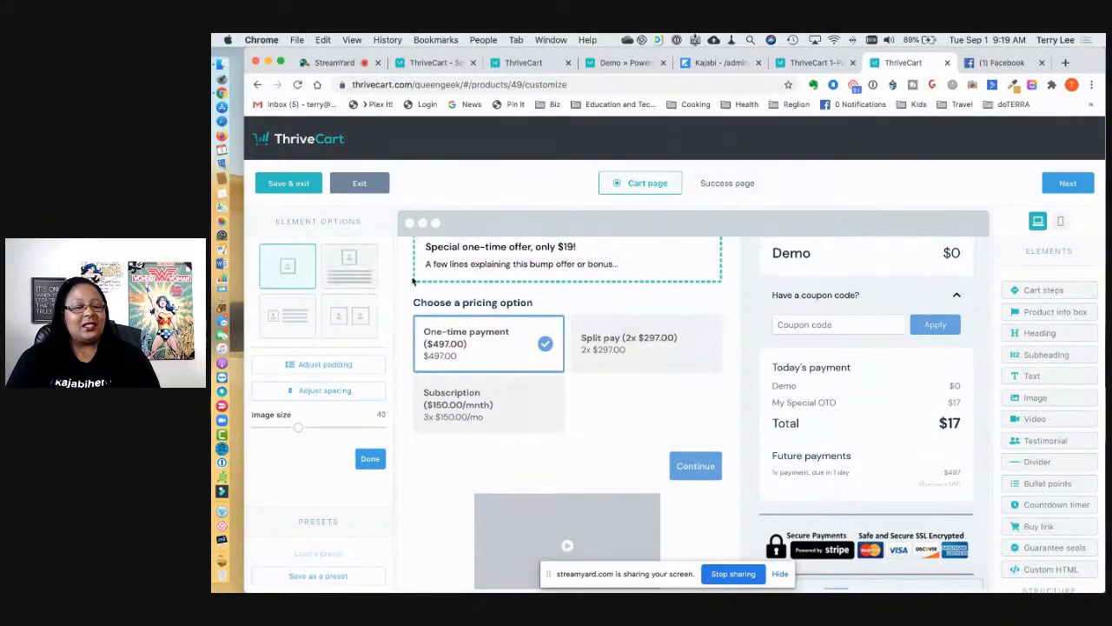
Step: Check the bump offer box settings, then move to the Success page editor
click(511, 258)
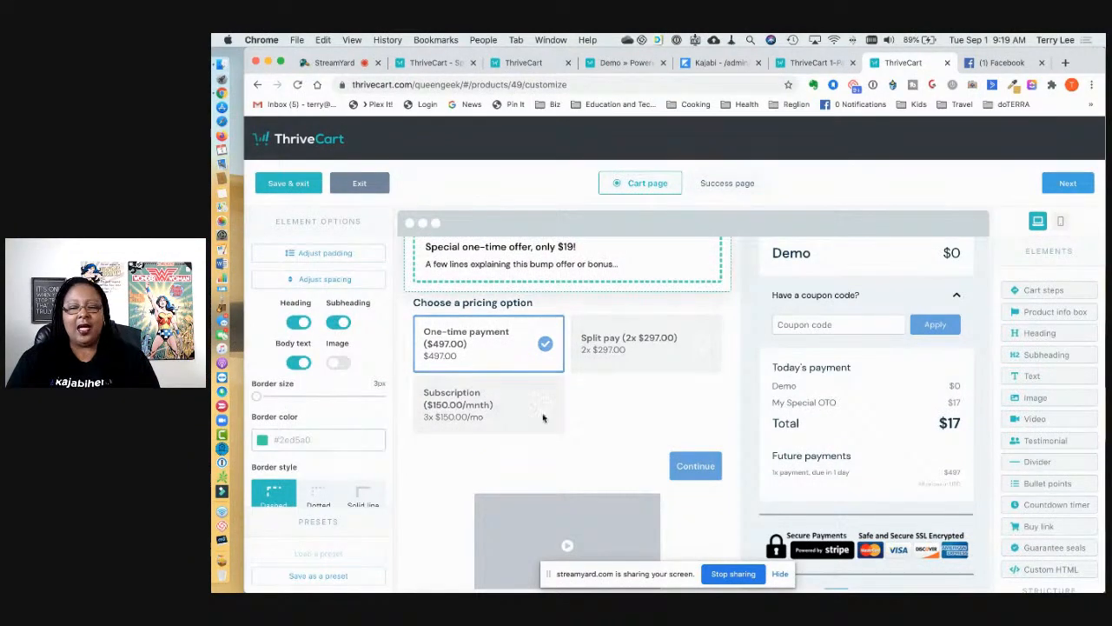
scroll(556, 429, up, 6)
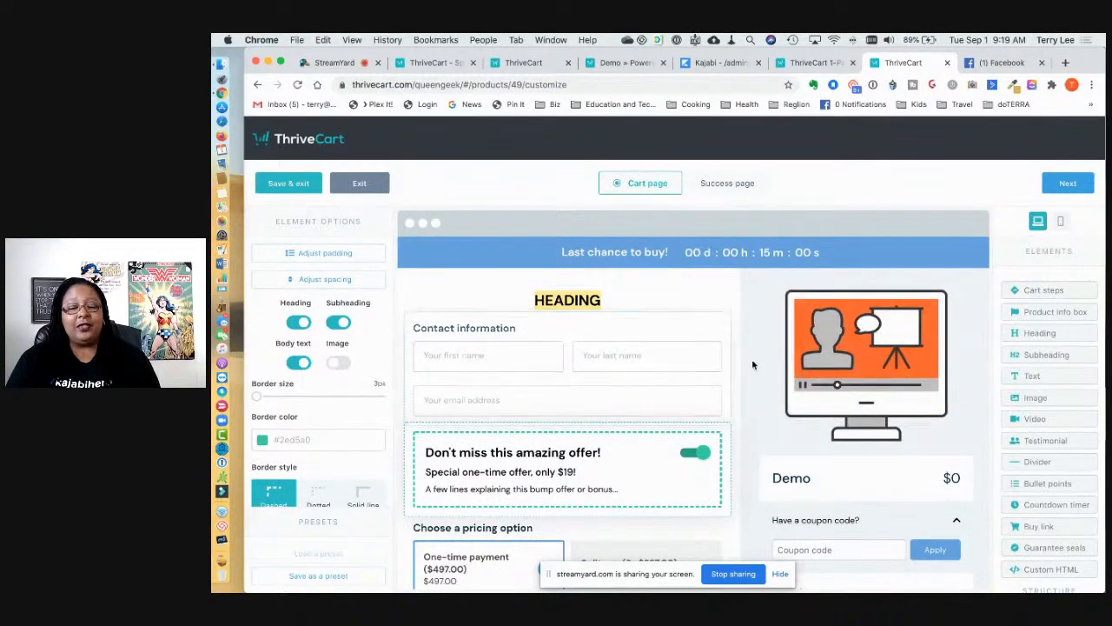
click(734, 185)
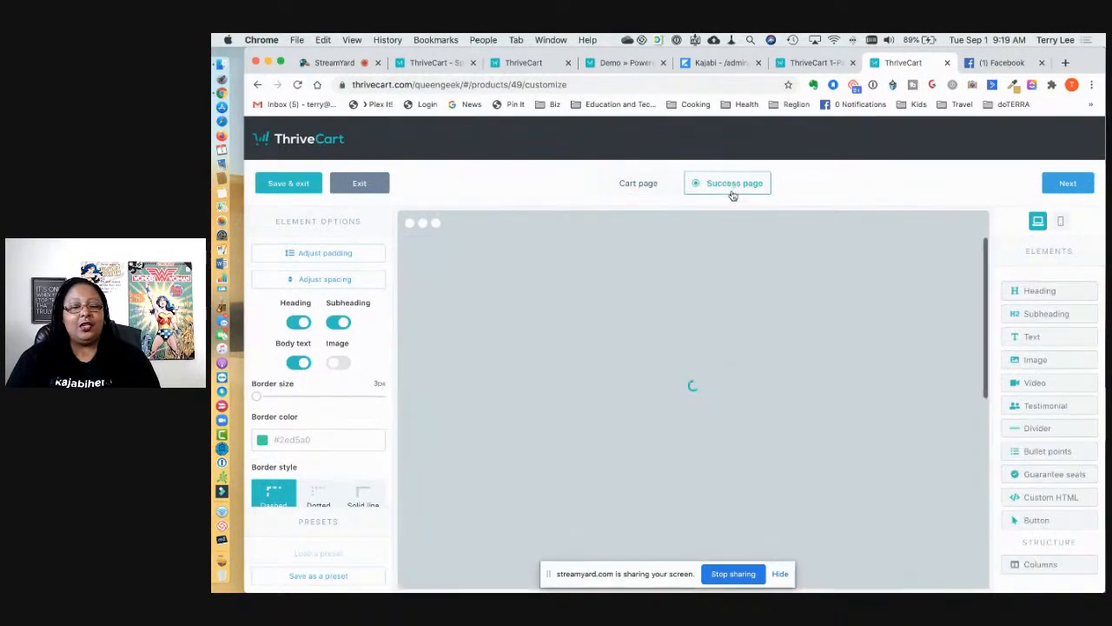
Step: Finish the footer settings, then save the cart and success page designs and exit the designer
scroll(687, 344, down, 2)
scroll(687, 344, down, 3)
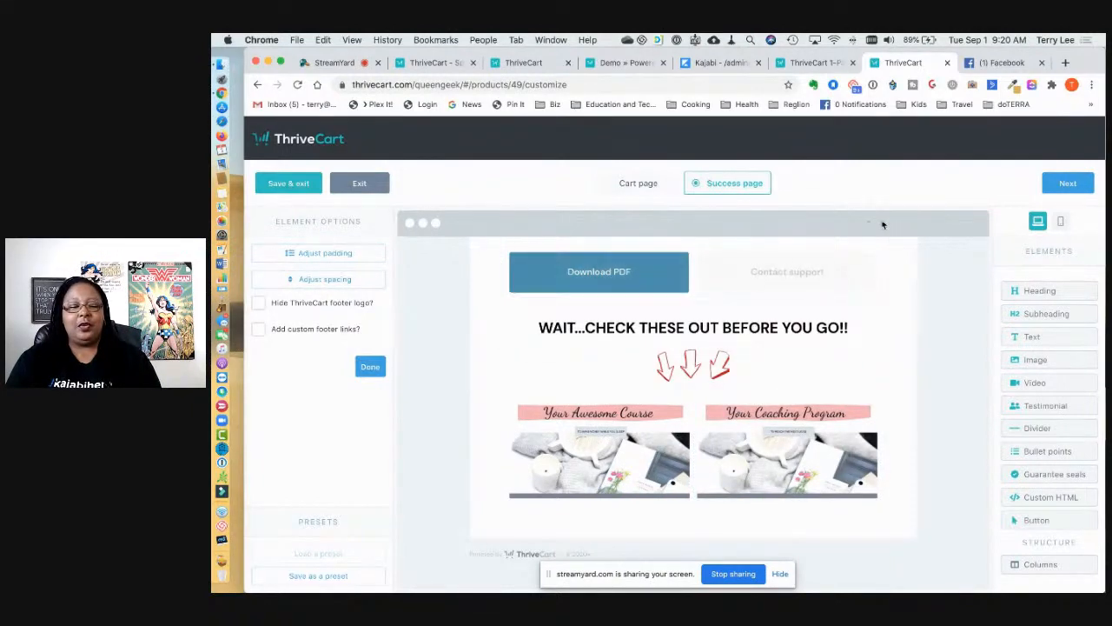
click(370, 368)
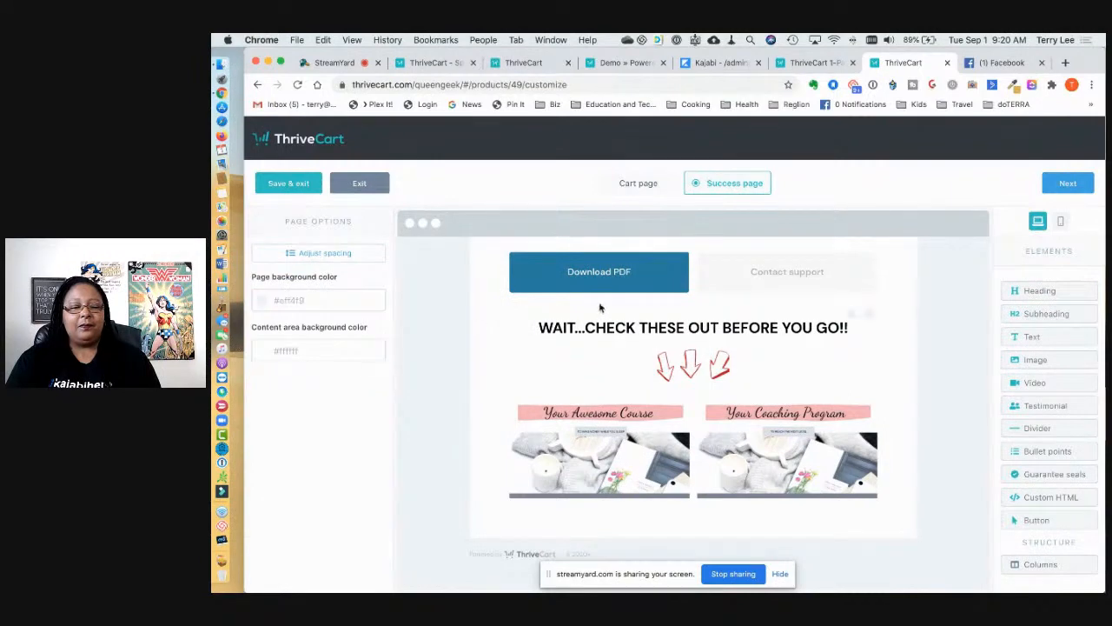
click(1067, 185)
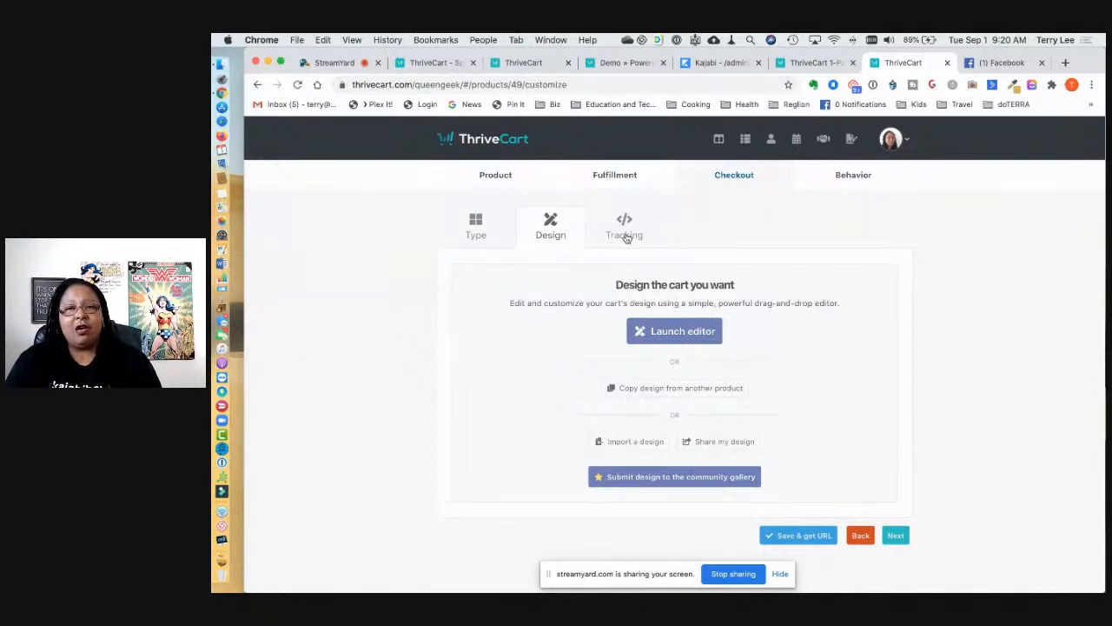
Step: Go to the account settings and scroll through the available integrations
click(909, 143)
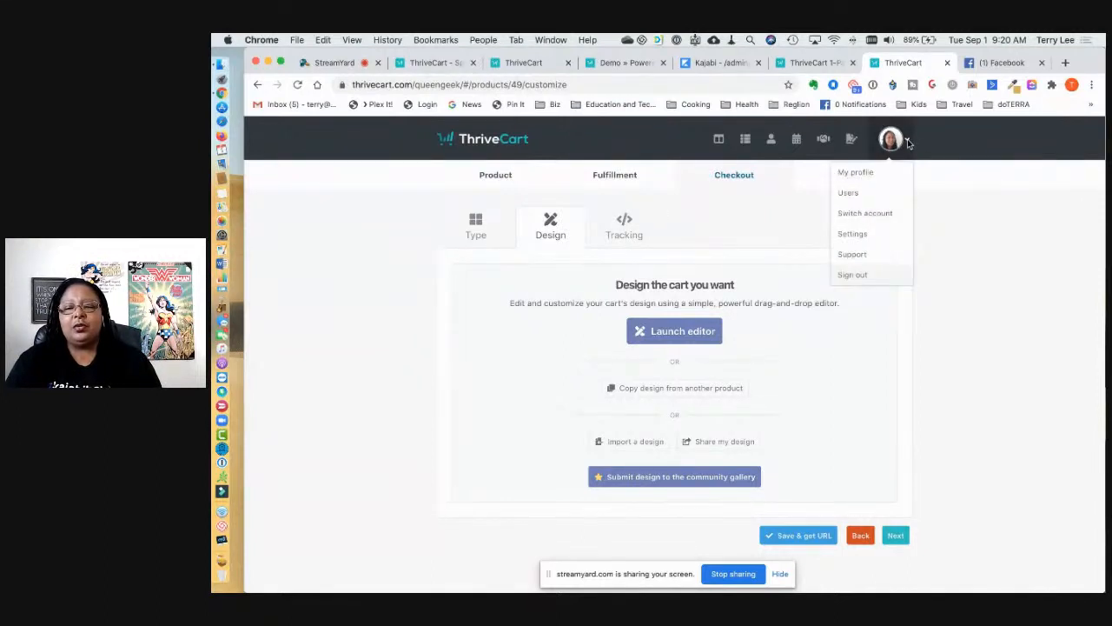
click(870, 237)
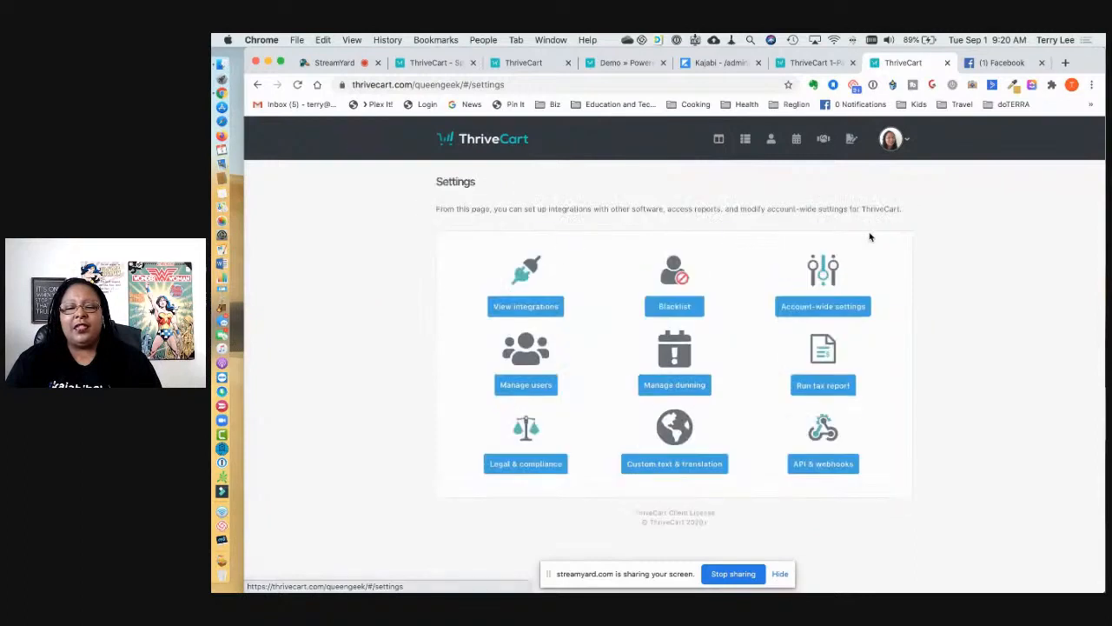
click(545, 317)
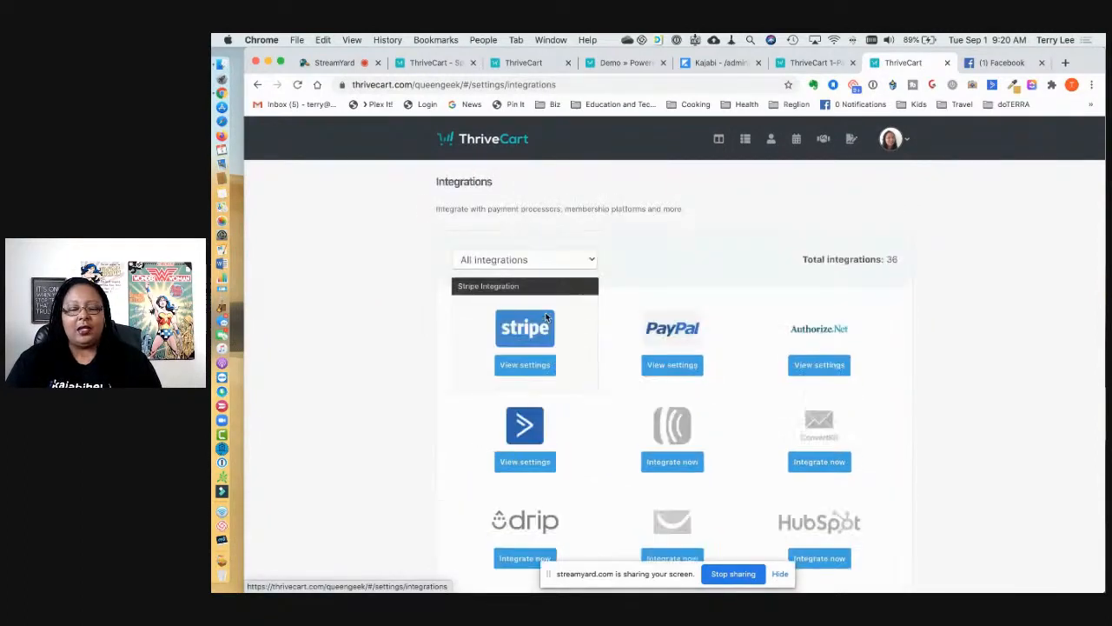
scroll(736, 395, down, 2)
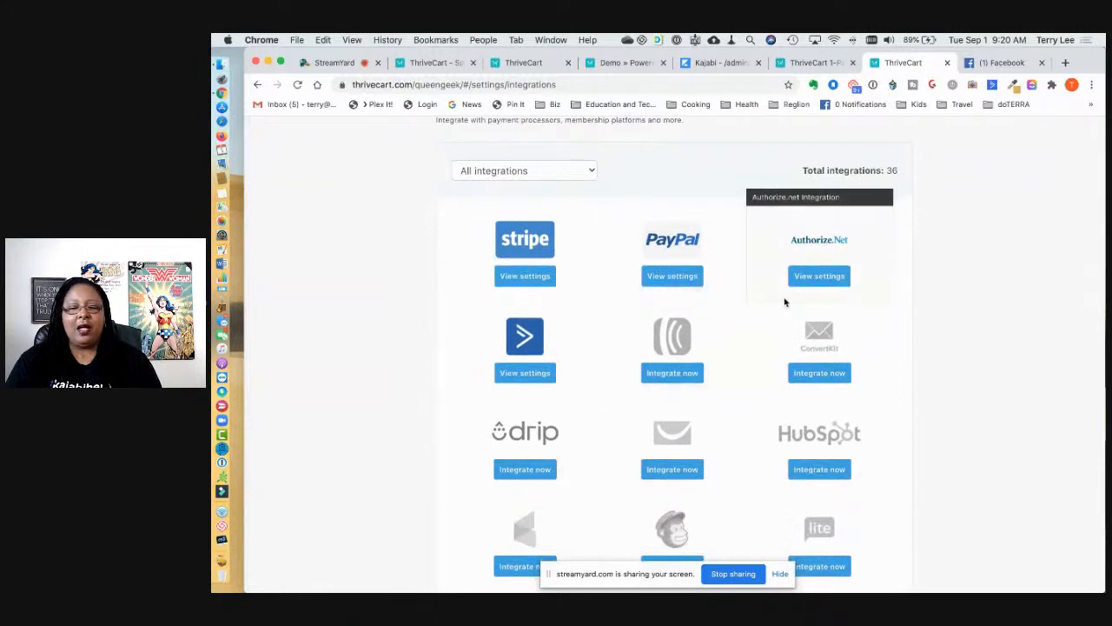
scroll(785, 301, down, 2)
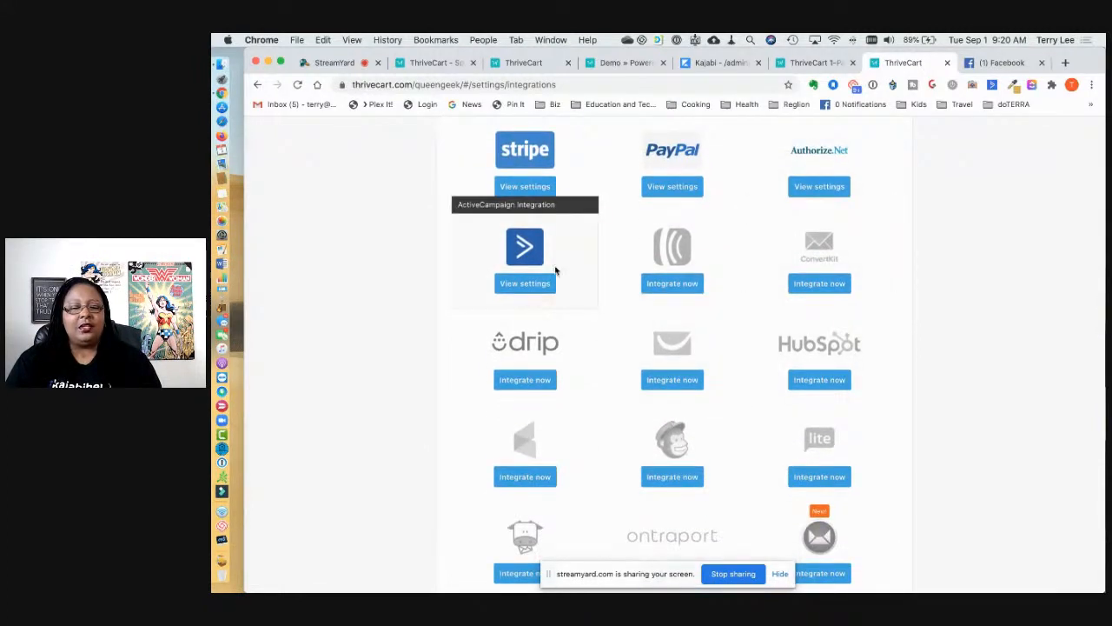
scroll(573, 313, down, 2)
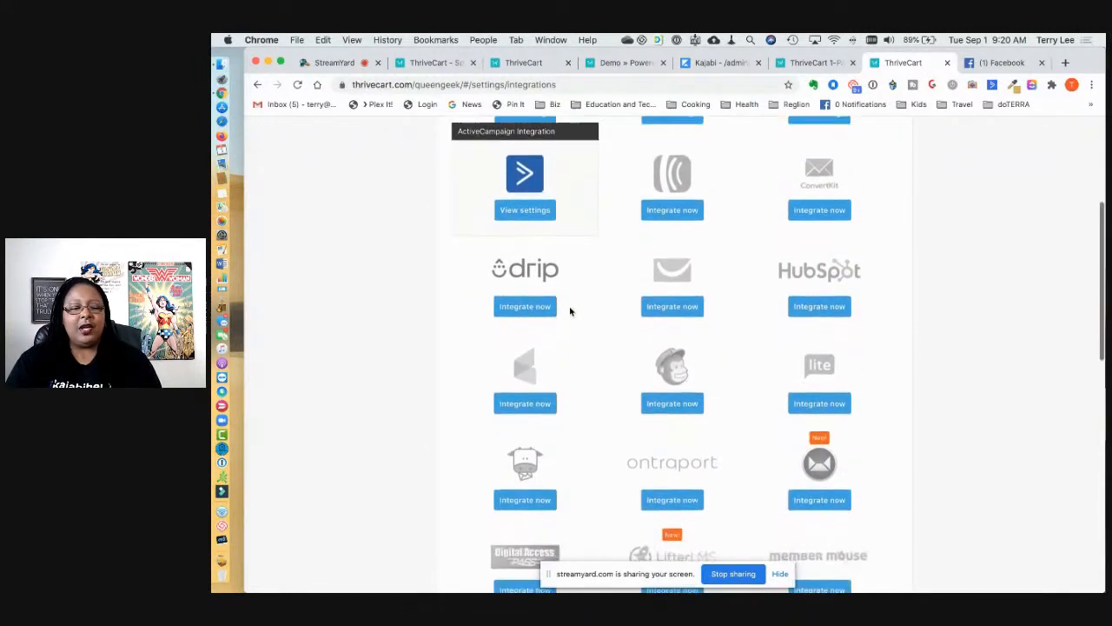
scroll(669, 384, down, 4)
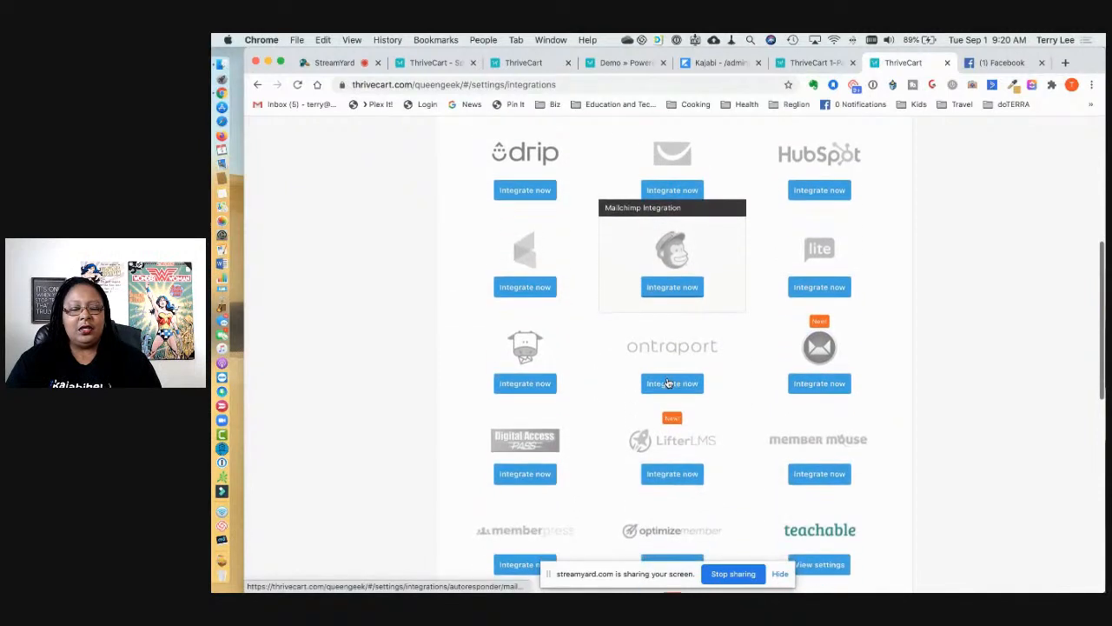
scroll(669, 383, down, 1)
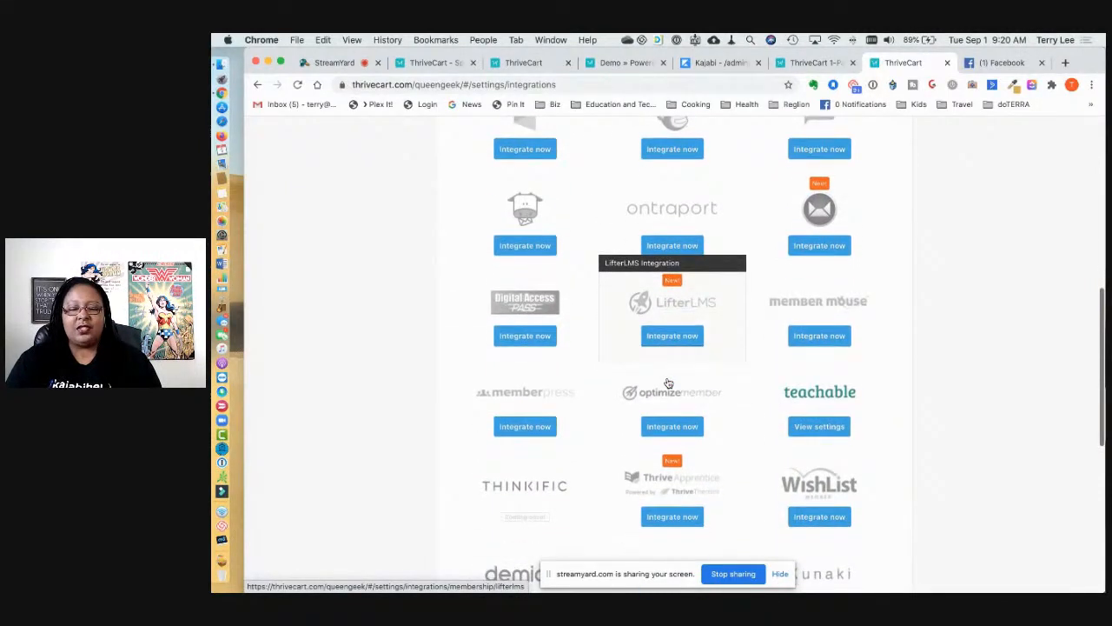
scroll(747, 405, down, 2)
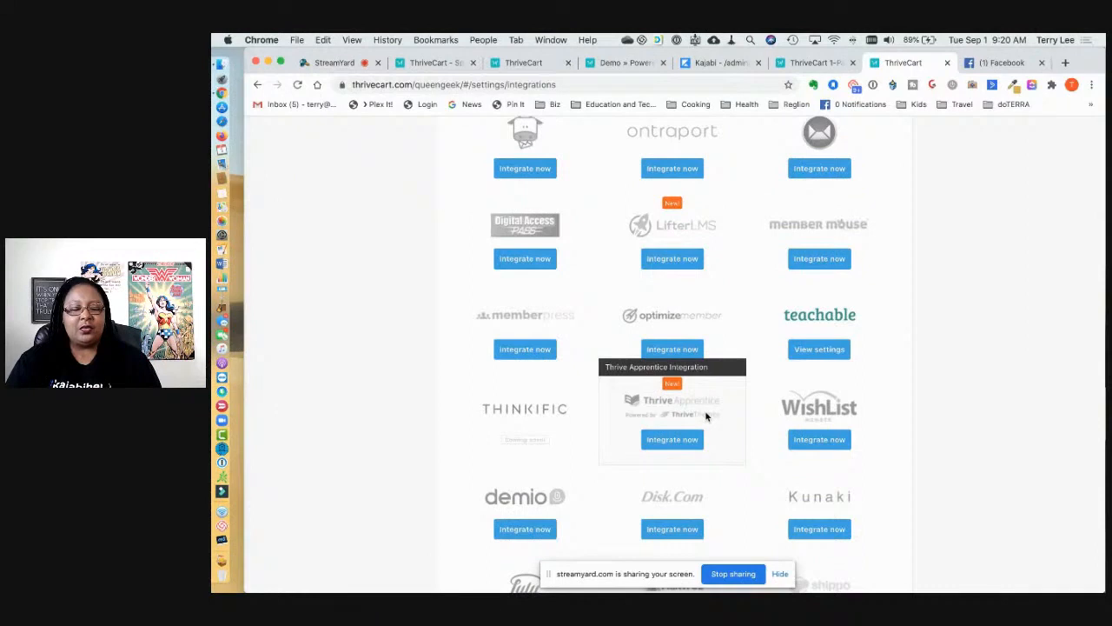
scroll(706, 416, down, 2)
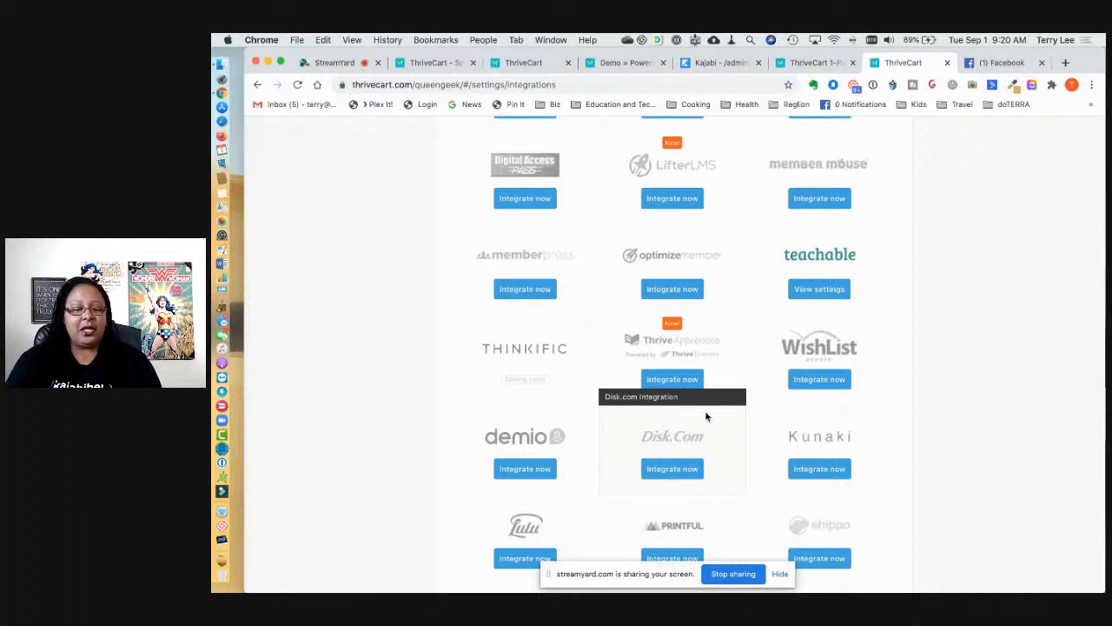
scroll(706, 416, down, 3)
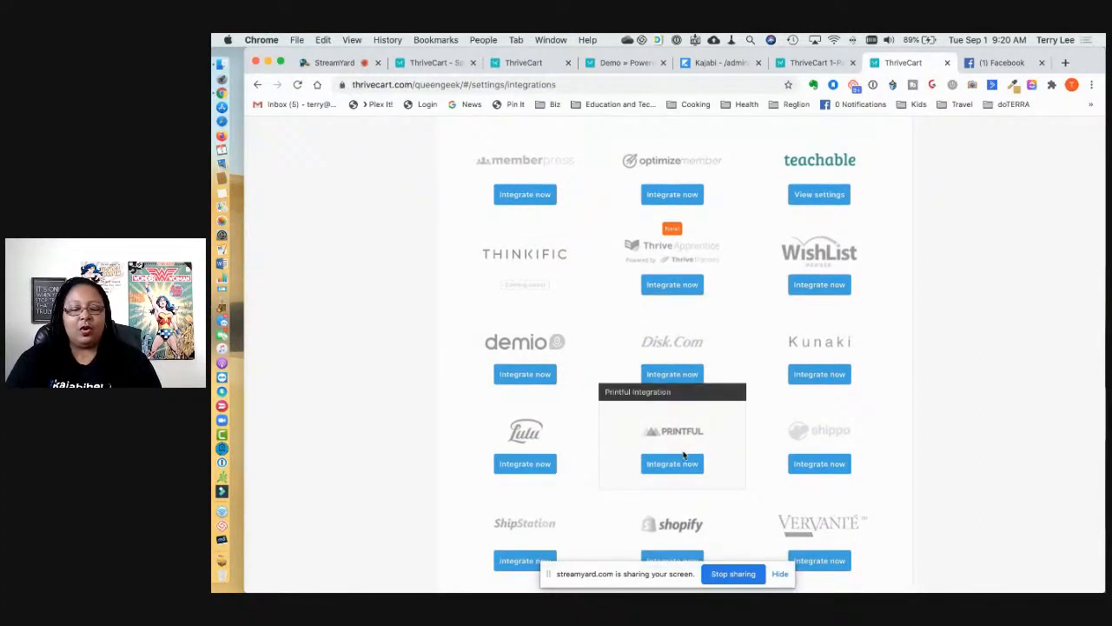
scroll(677, 430, down, 5)
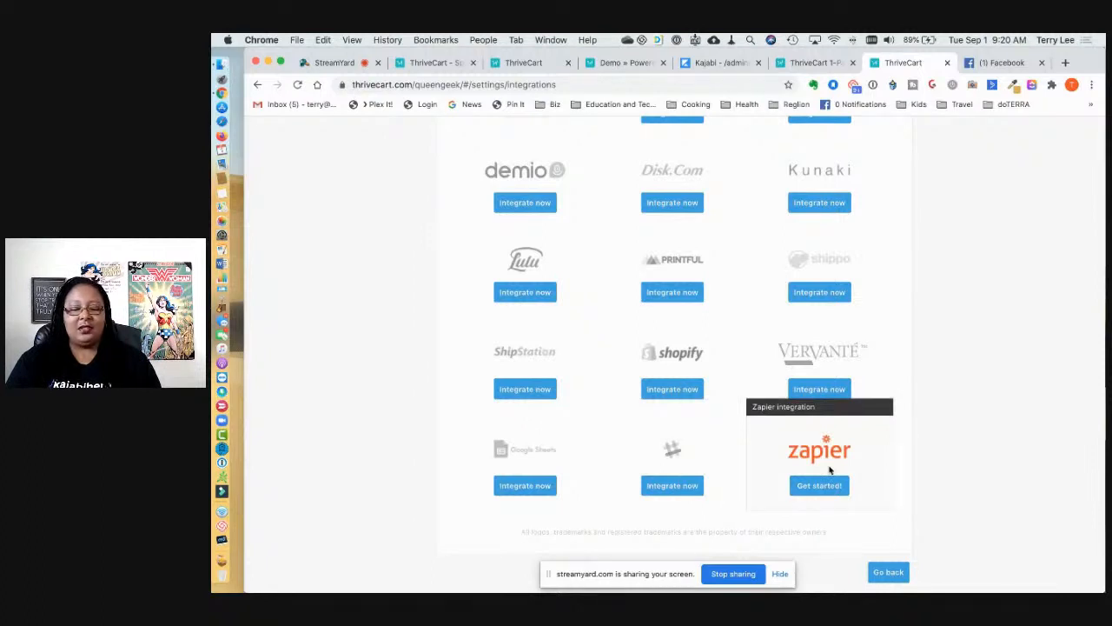
Step: Return to the Settings page and bring up the products list
scroll(830, 470, up, 12)
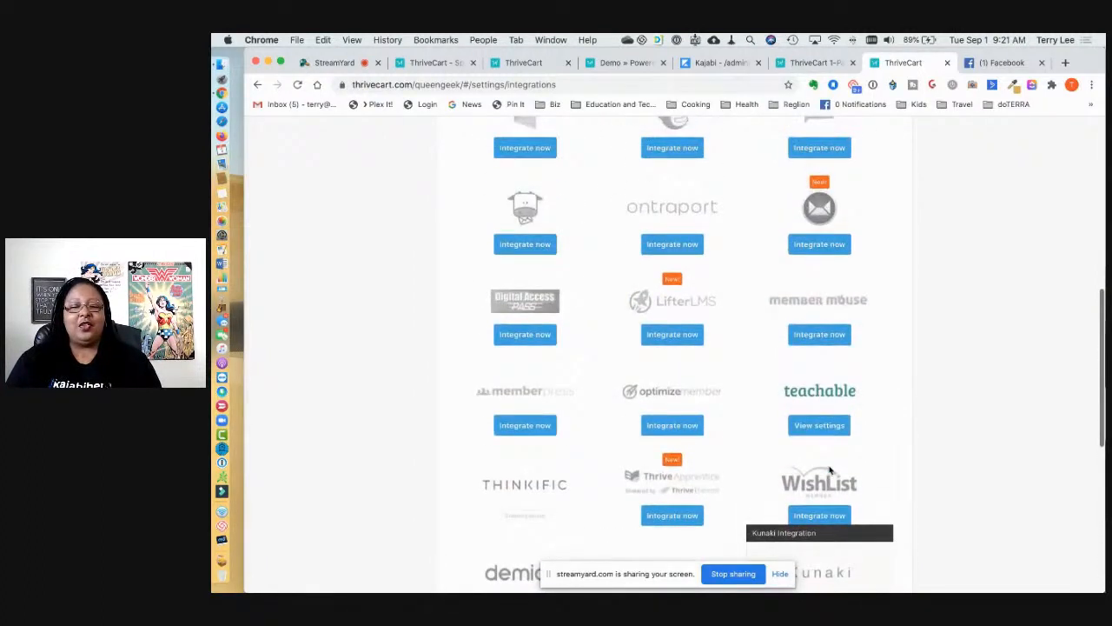
scroll(830, 470, up, 15)
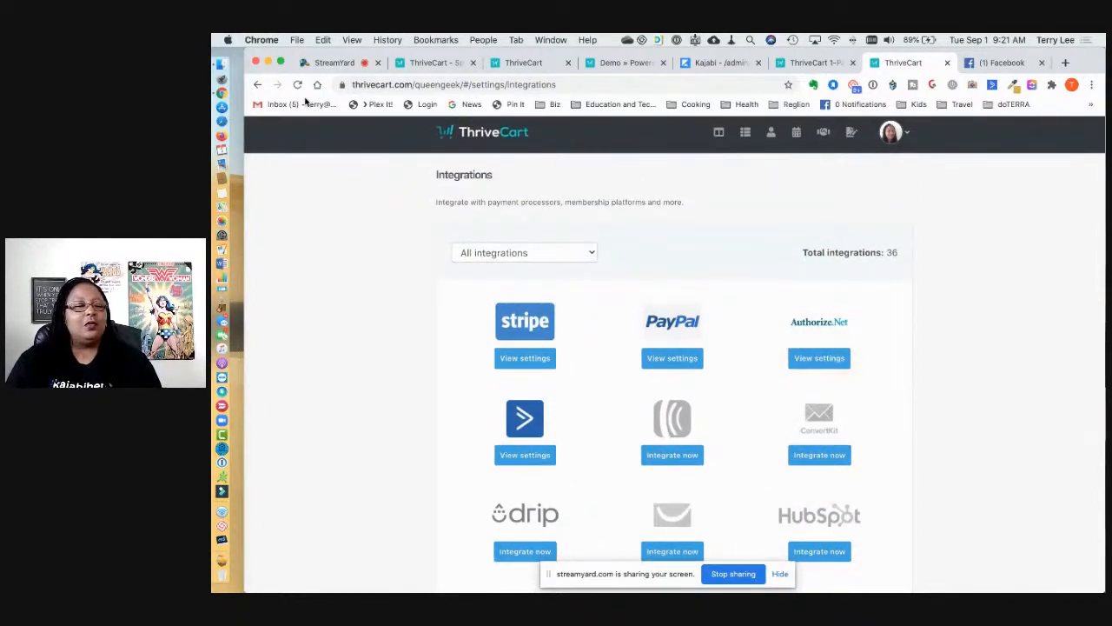
click(258, 84)
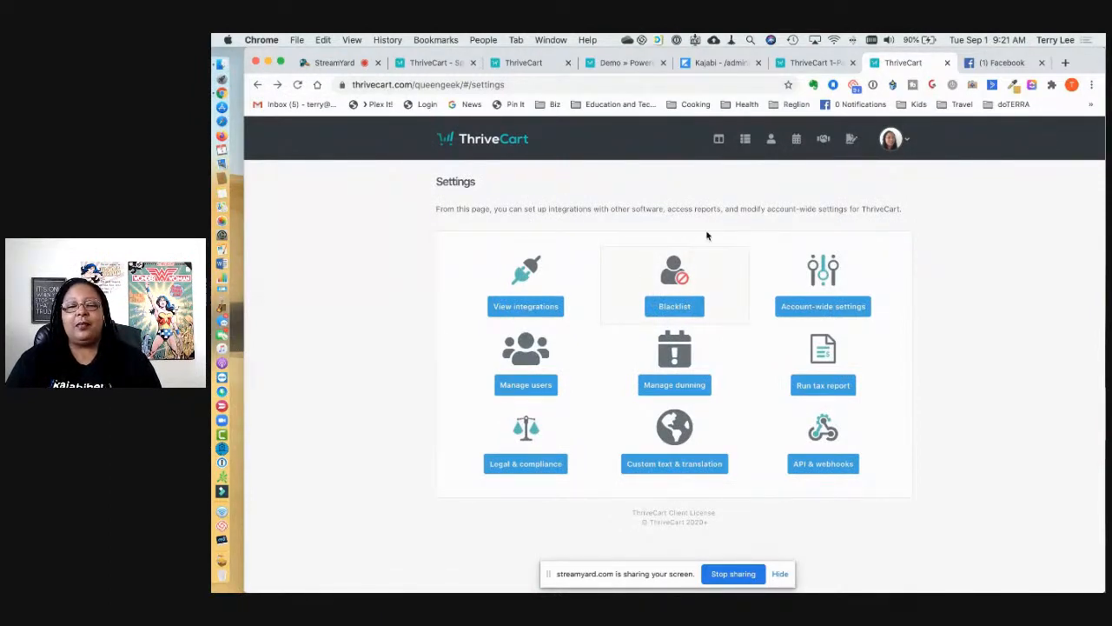
click(746, 146)
Step: Get the Demo product's checkout URL, preview its live checkout page, then return to ThriveCart
scroll(721, 251, down, 3)
scroll(722, 251, down, 3)
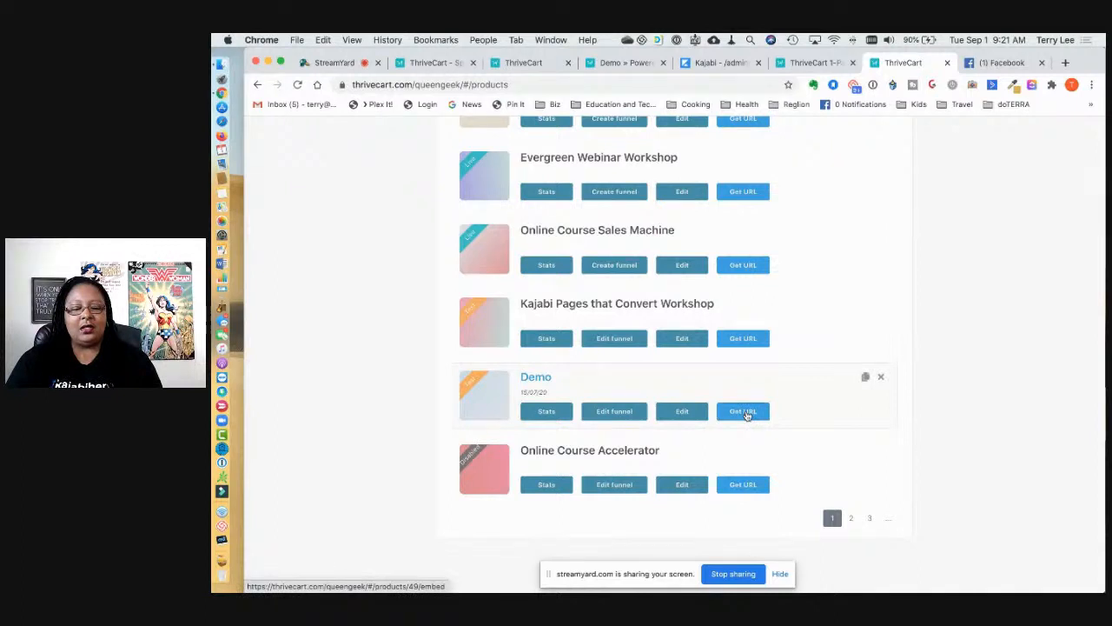
click(744, 412)
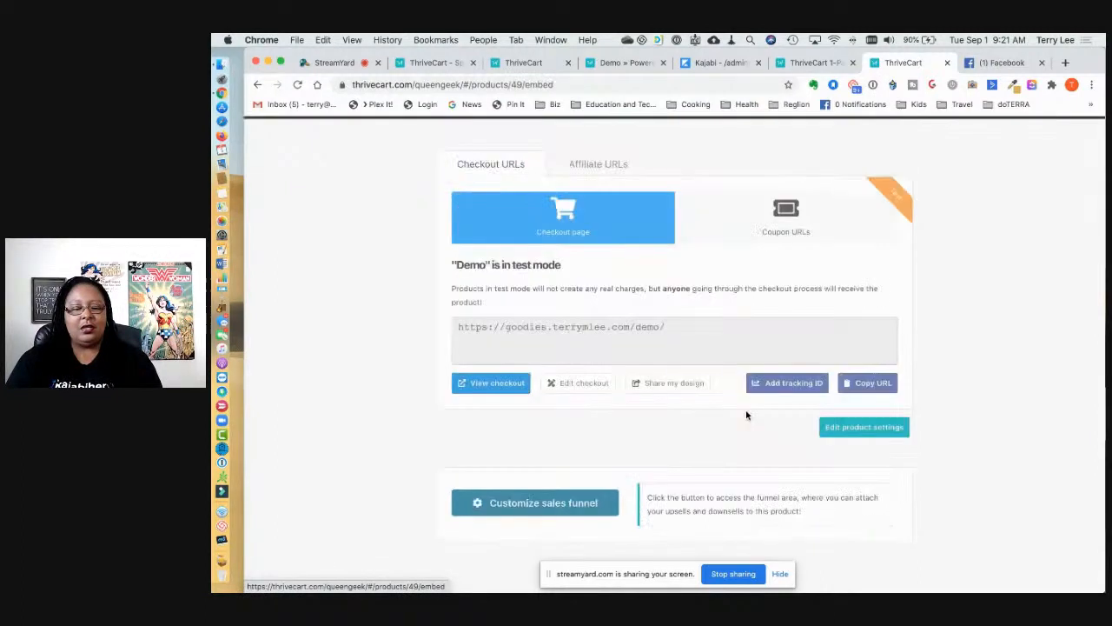
click(664, 328)
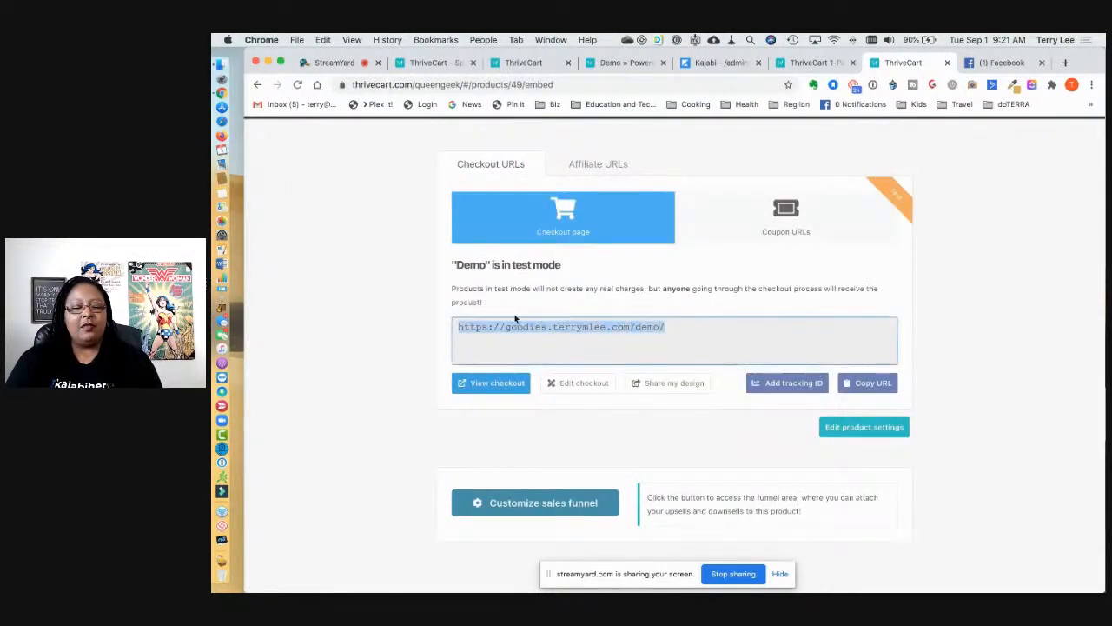
click(484, 388)
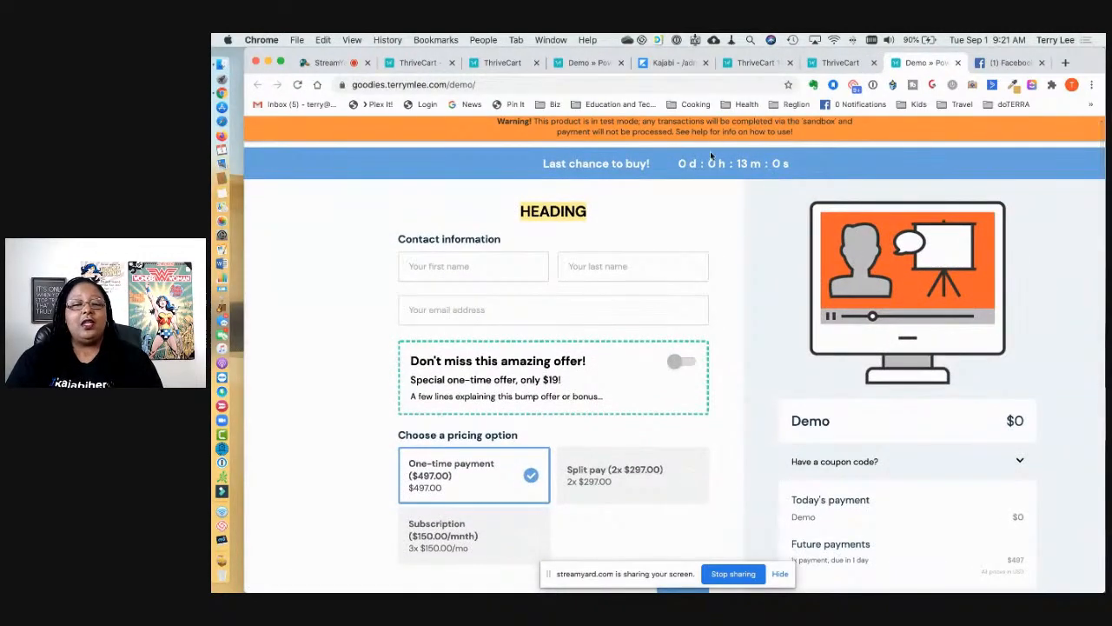
scroll(794, 309, down, 5)
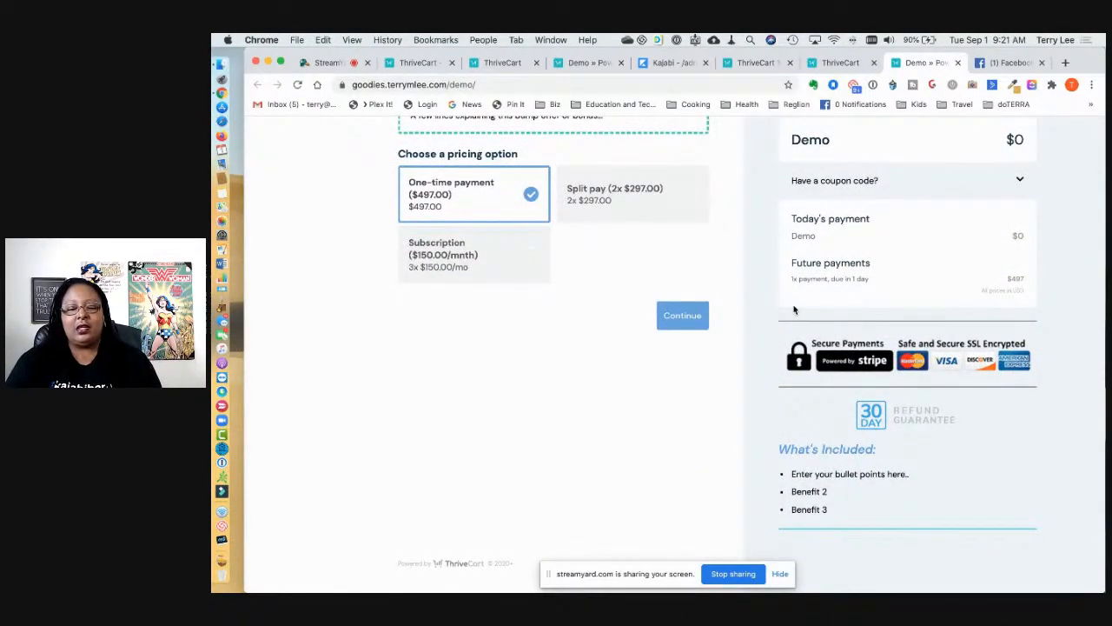
scroll(794, 309, up, 5)
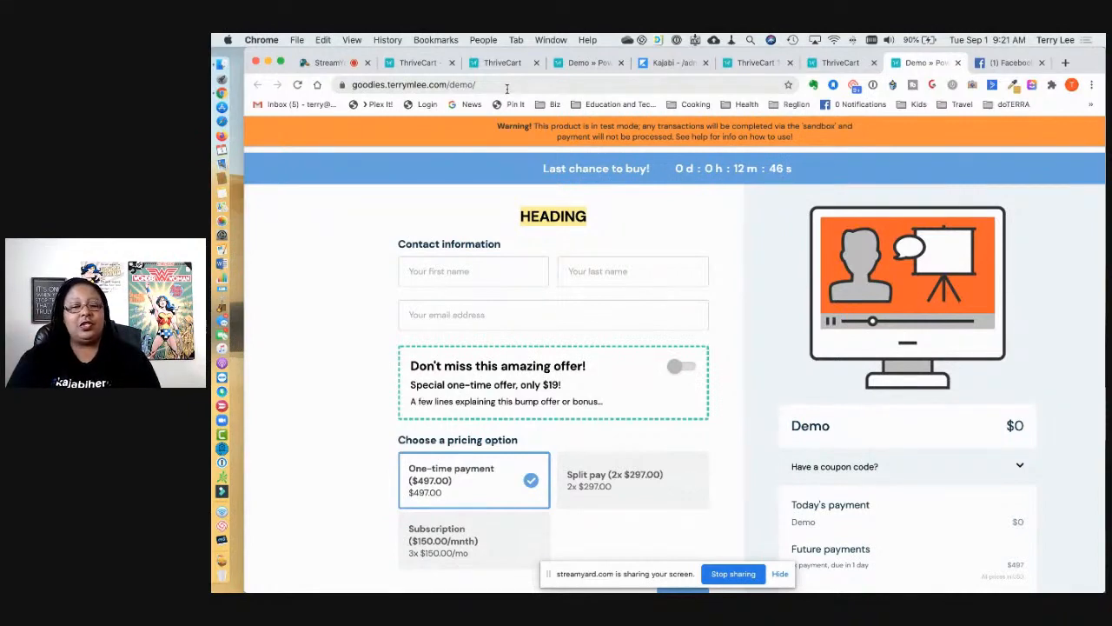
click(821, 61)
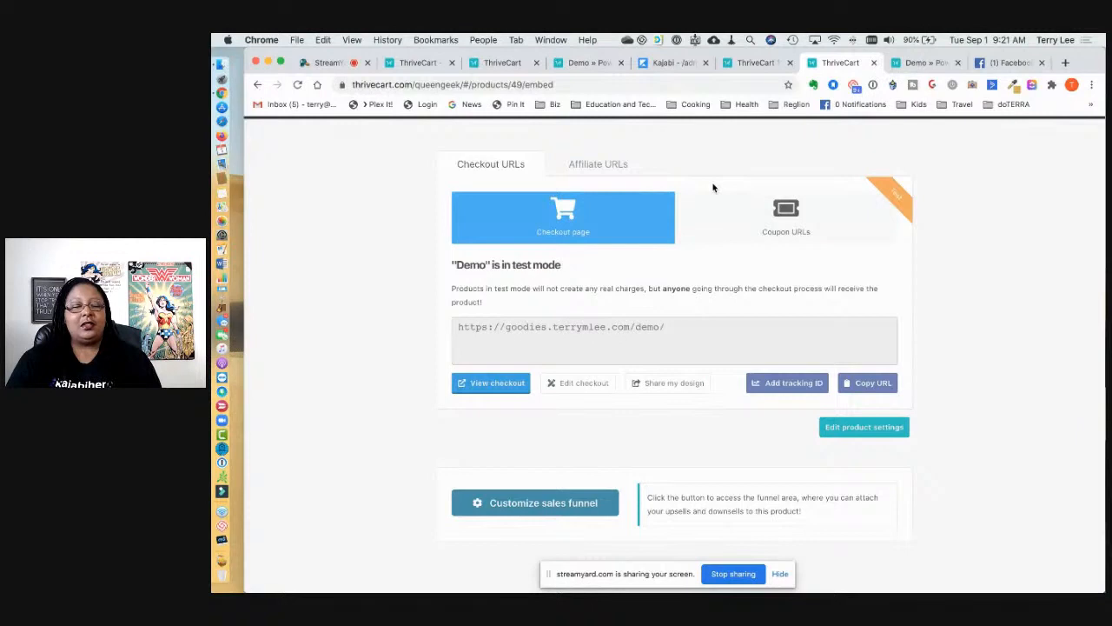
Step: Edit Demo (Copy 2), switching its status to Disabled and back to Test mode, then view Checkout
scroll(713, 188, up, 1)
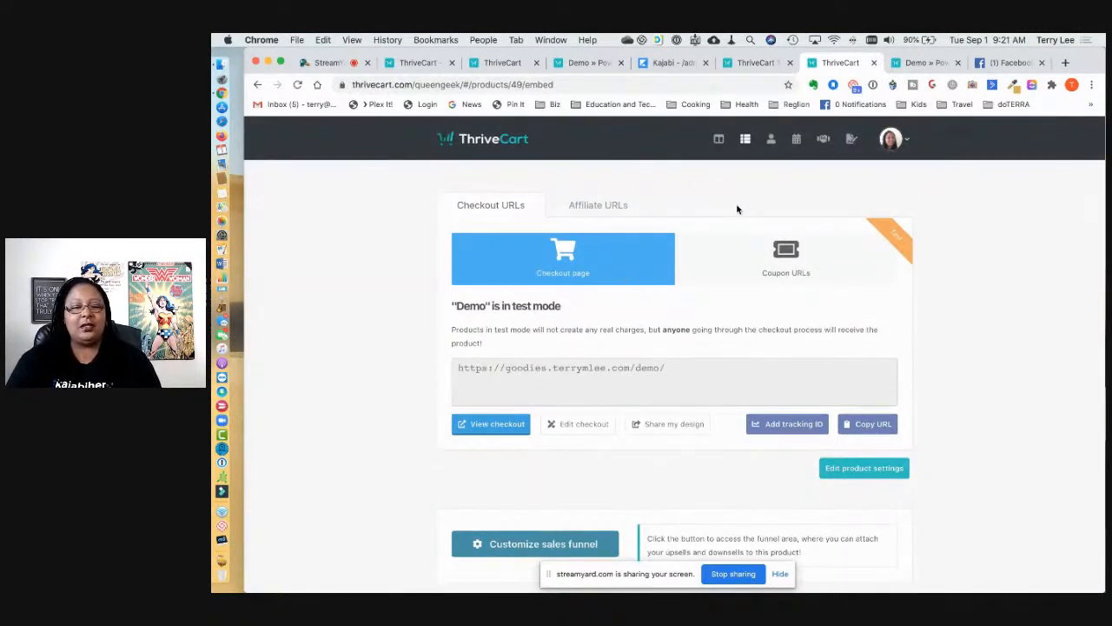
click(745, 141)
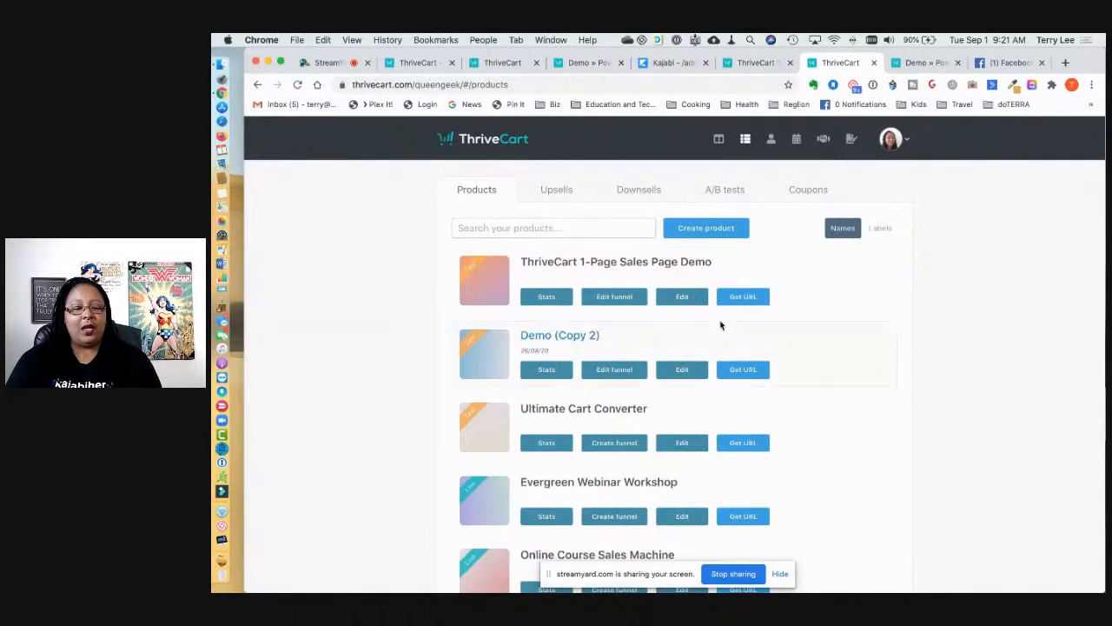
scroll(721, 321, down, 1)
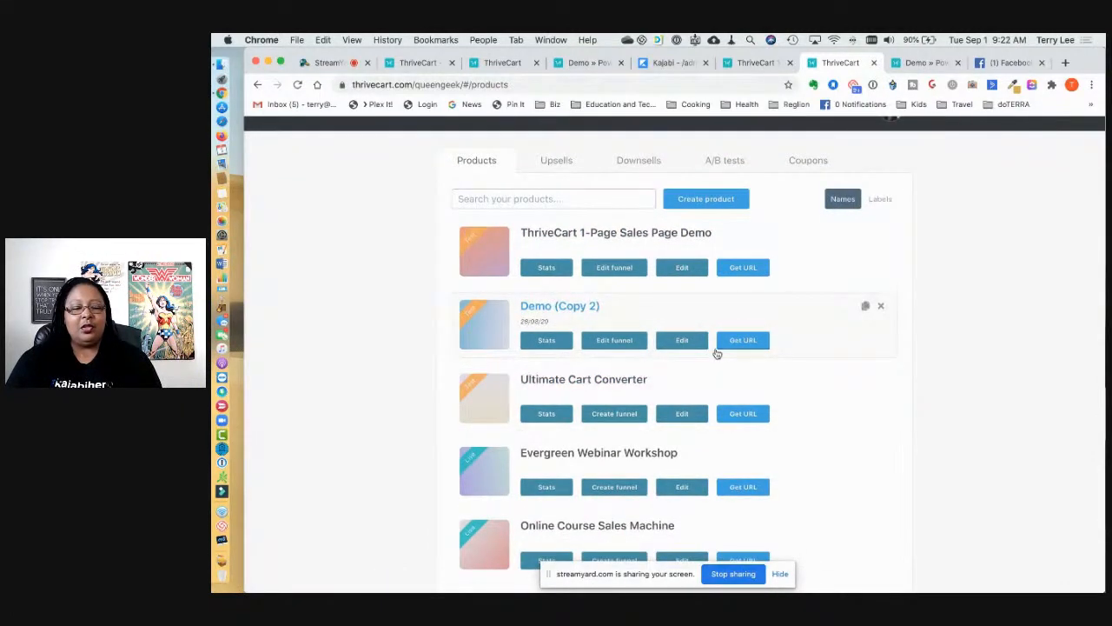
click(683, 343)
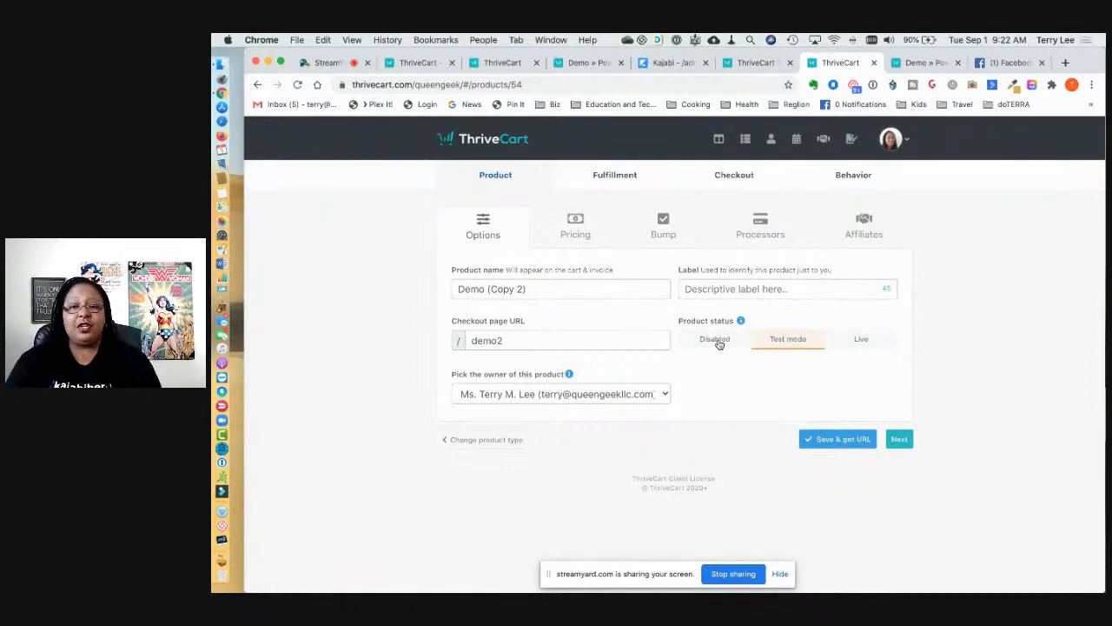
click(711, 344)
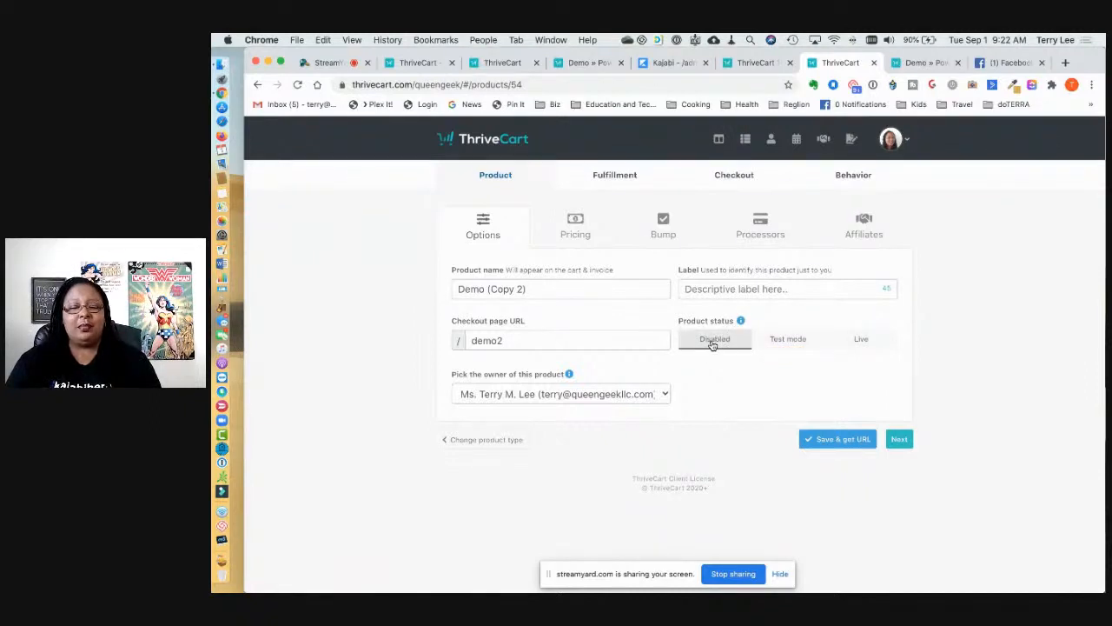
click(786, 344)
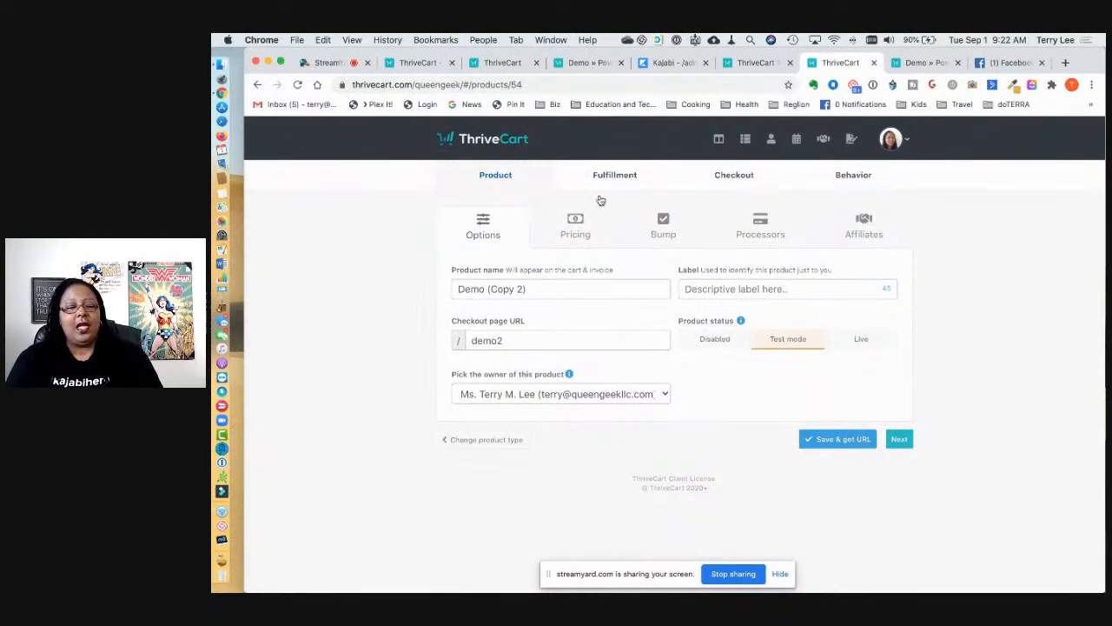
click(740, 178)
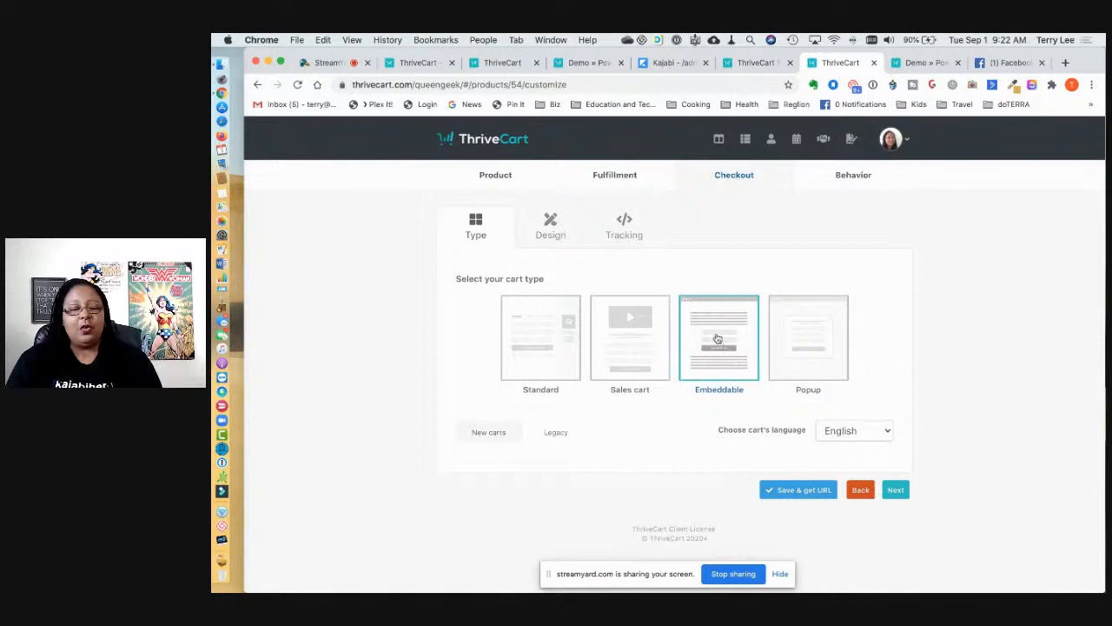
Step: Launch the Demo (Copy 2) cart design editor and scroll through the embeddable cart layout
click(559, 228)
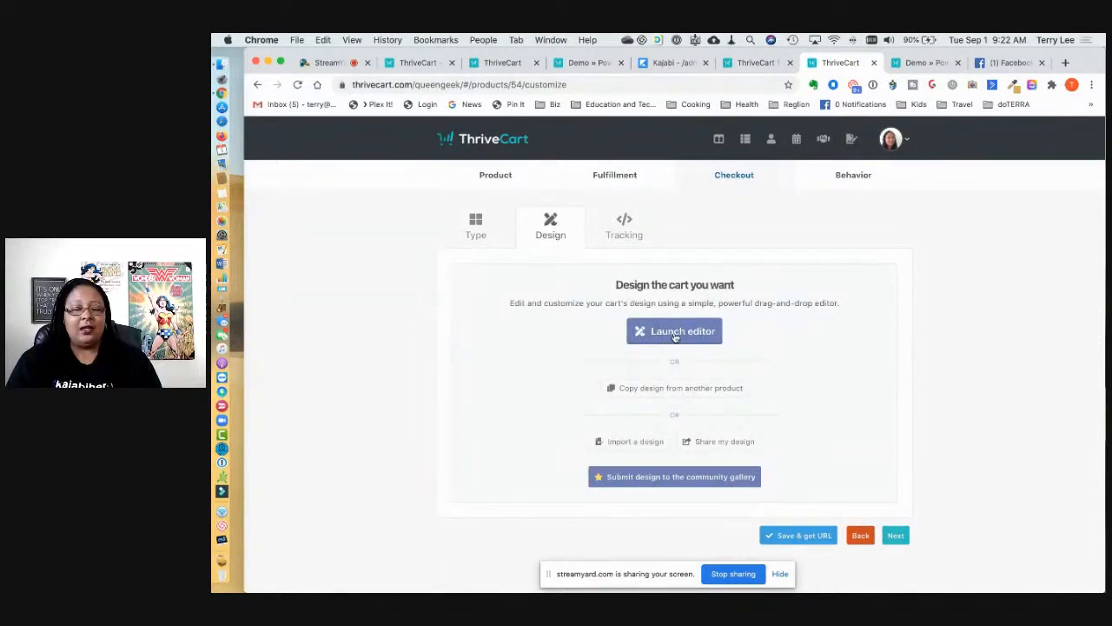
click(674, 336)
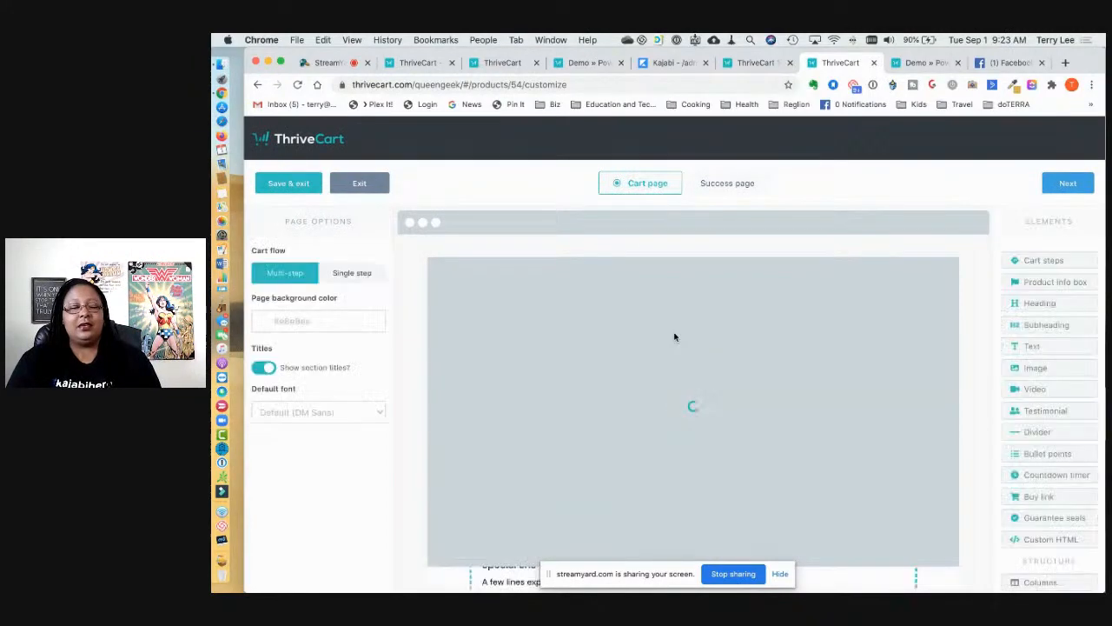
scroll(675, 335, down, 8)
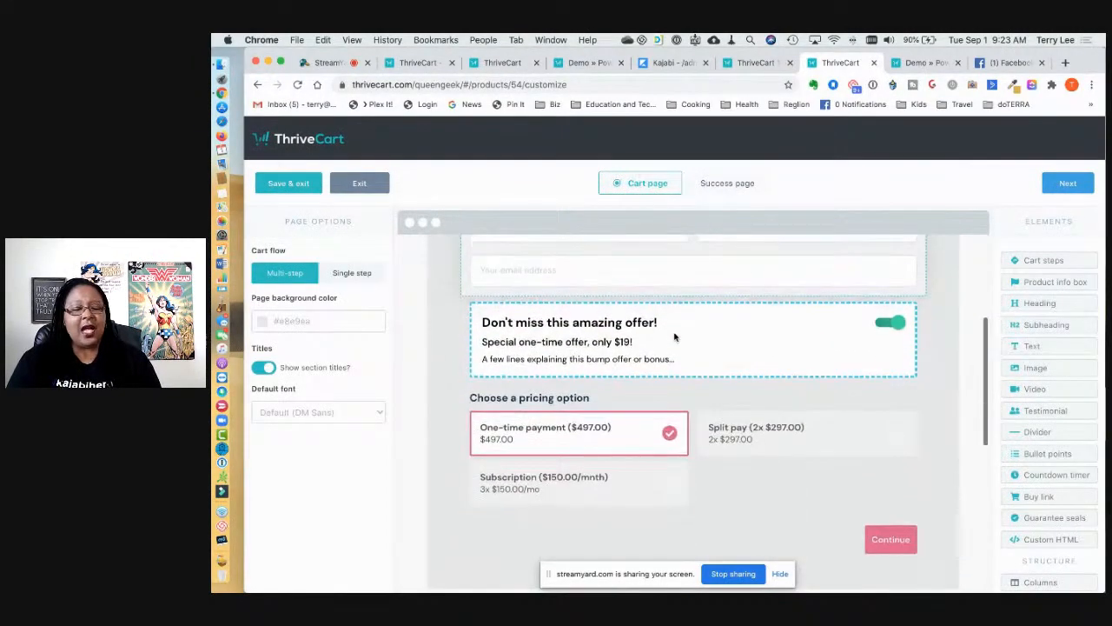
scroll(674, 337, down, 8)
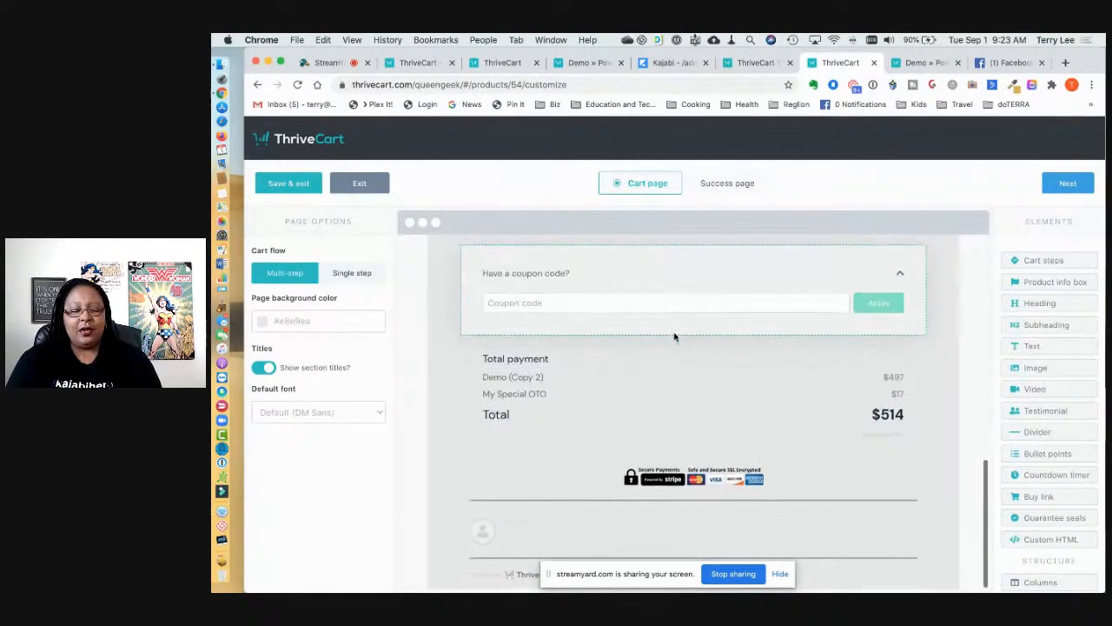
scroll(675, 337, up, 15)
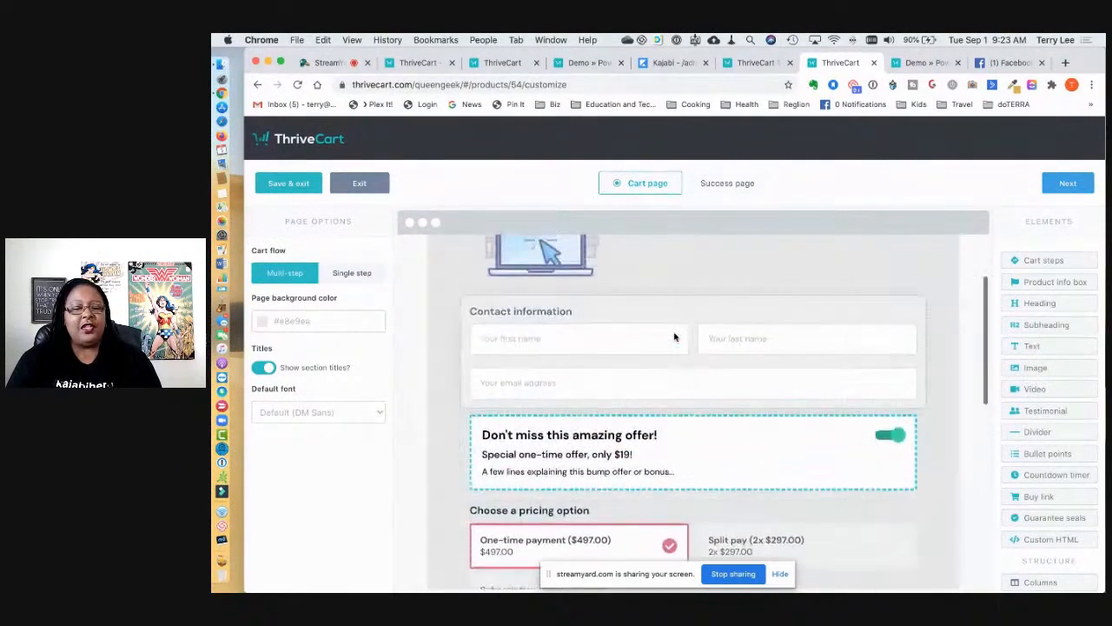
scroll(674, 338, up, 1)
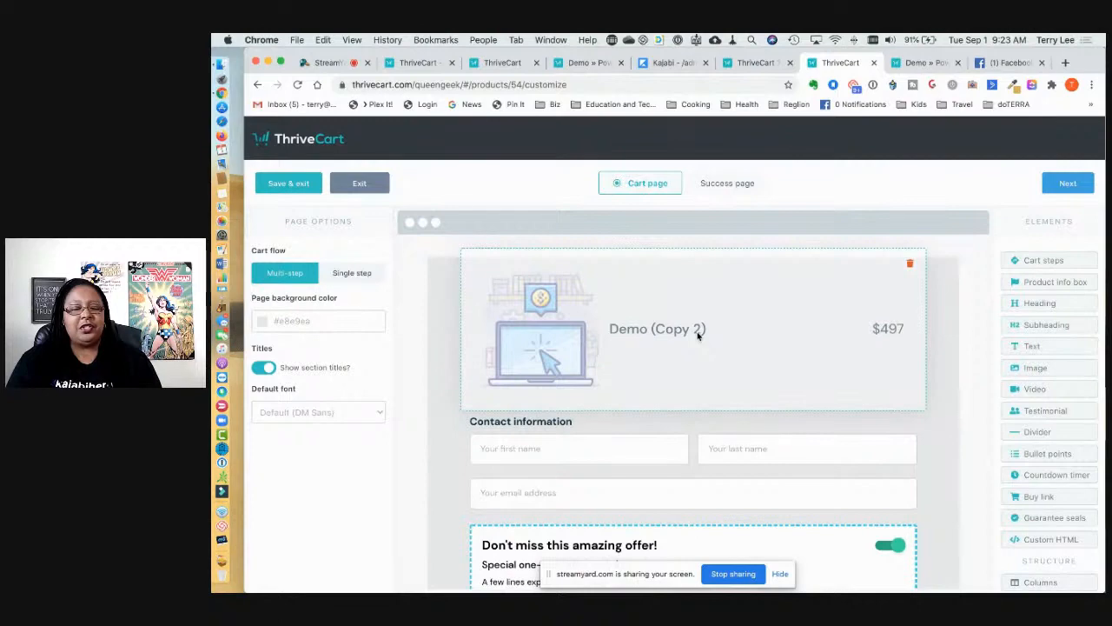
scroll(698, 335, down, 6)
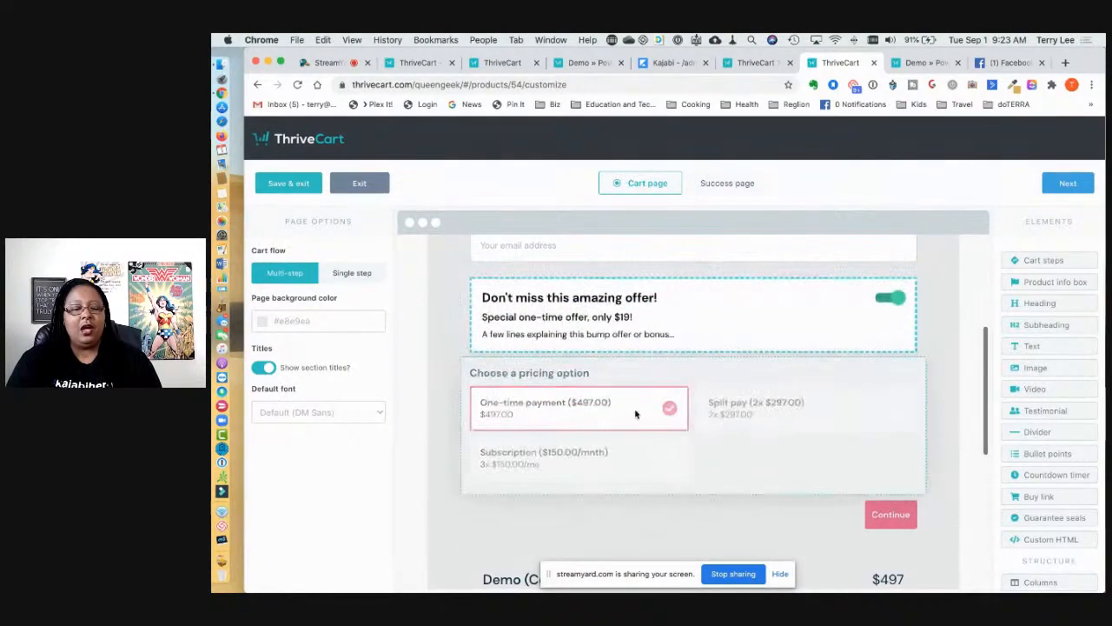
scroll(733, 443, down, 8)
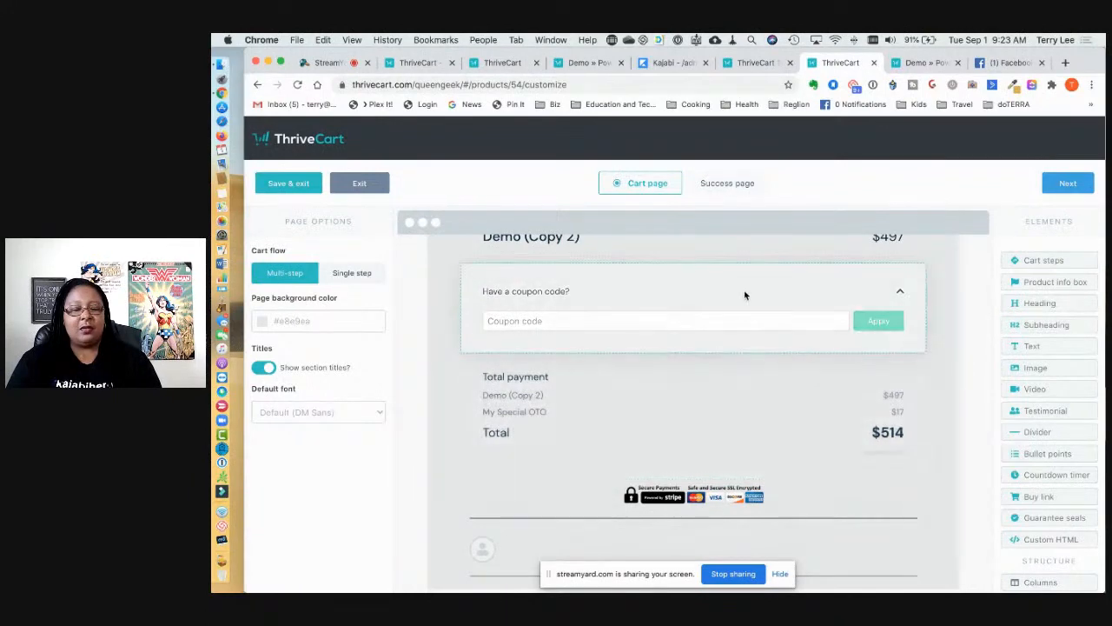
scroll(736, 313, down, 1)
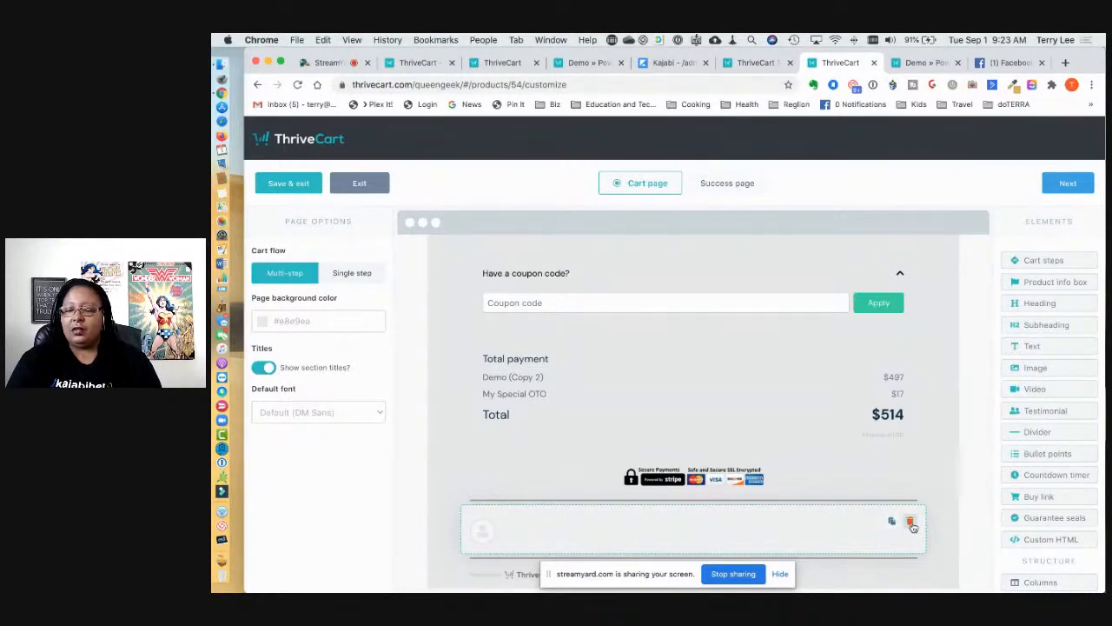
Step: Select the testimonial block, look it over, and save the cart design on exit
click(688, 533)
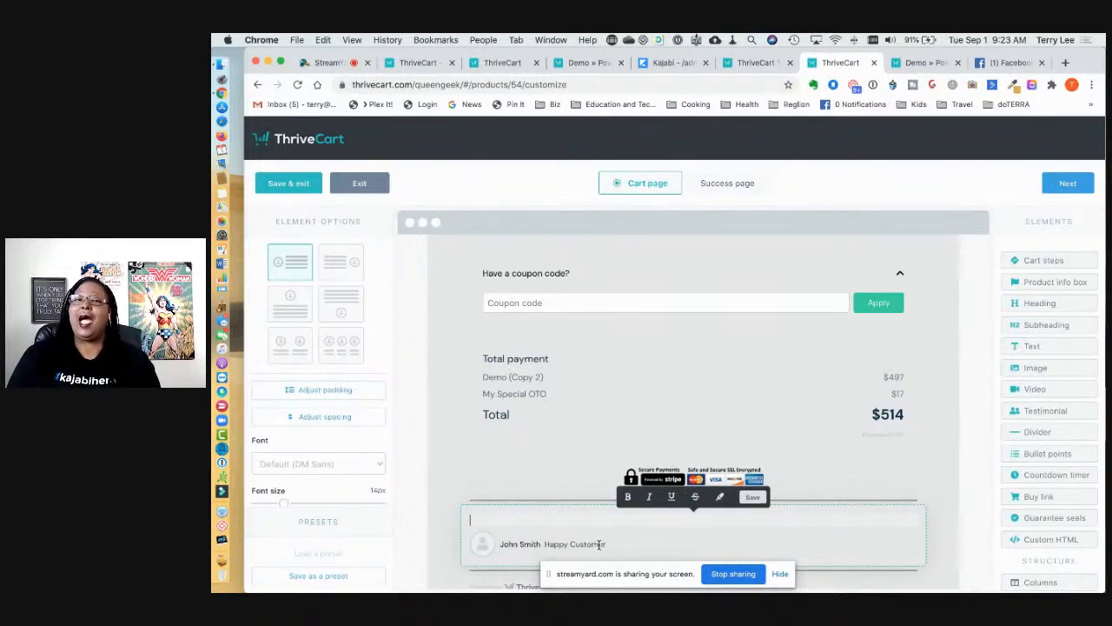
scroll(598, 422, down, 1)
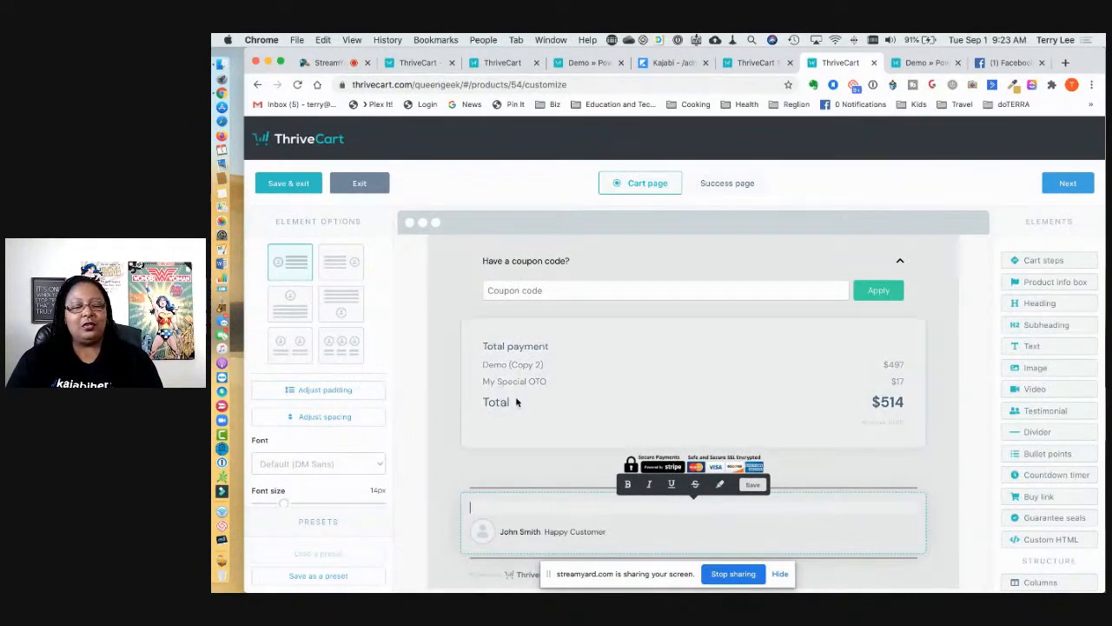
scroll(584, 421, up, 2)
scroll(584, 421, up, 5)
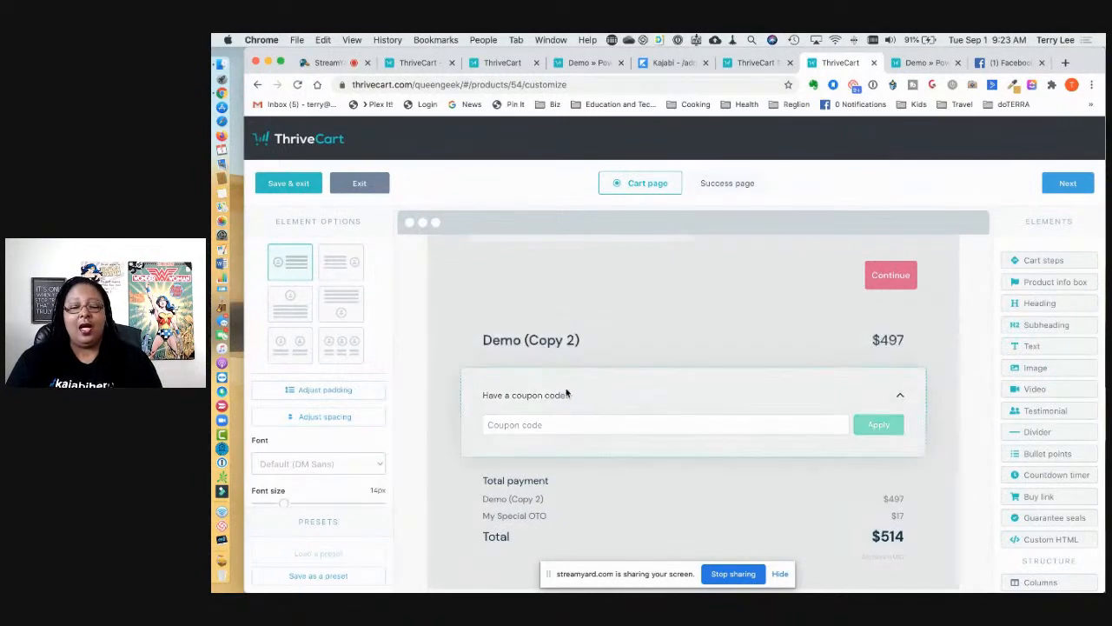
scroll(573, 395, down, 2)
scroll(596, 407, up, 2)
scroll(596, 408, up, 1)
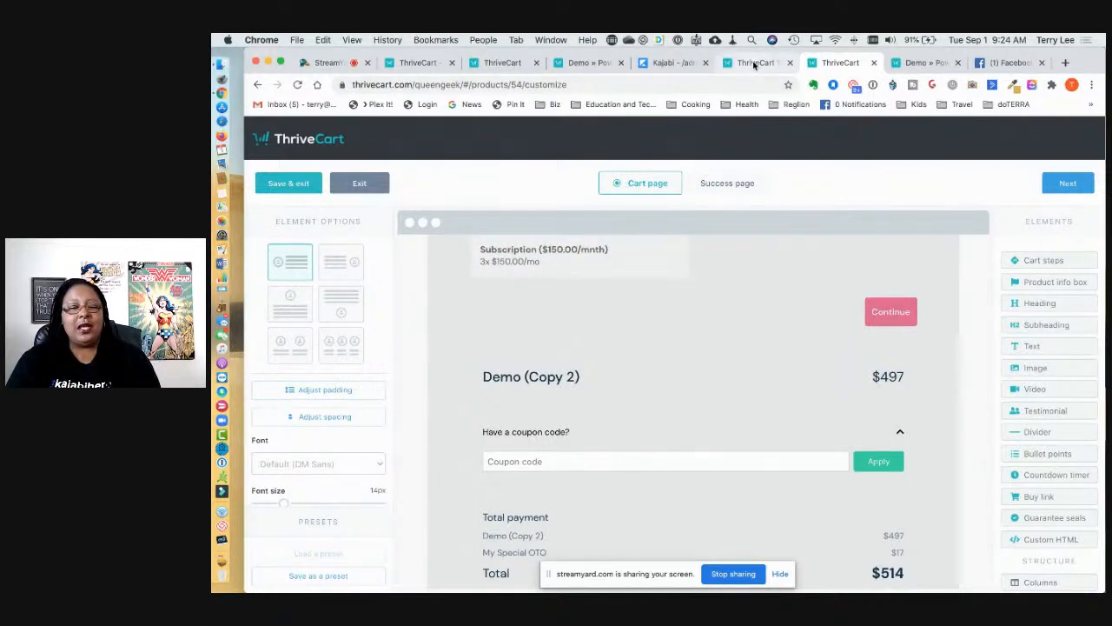
click(288, 183)
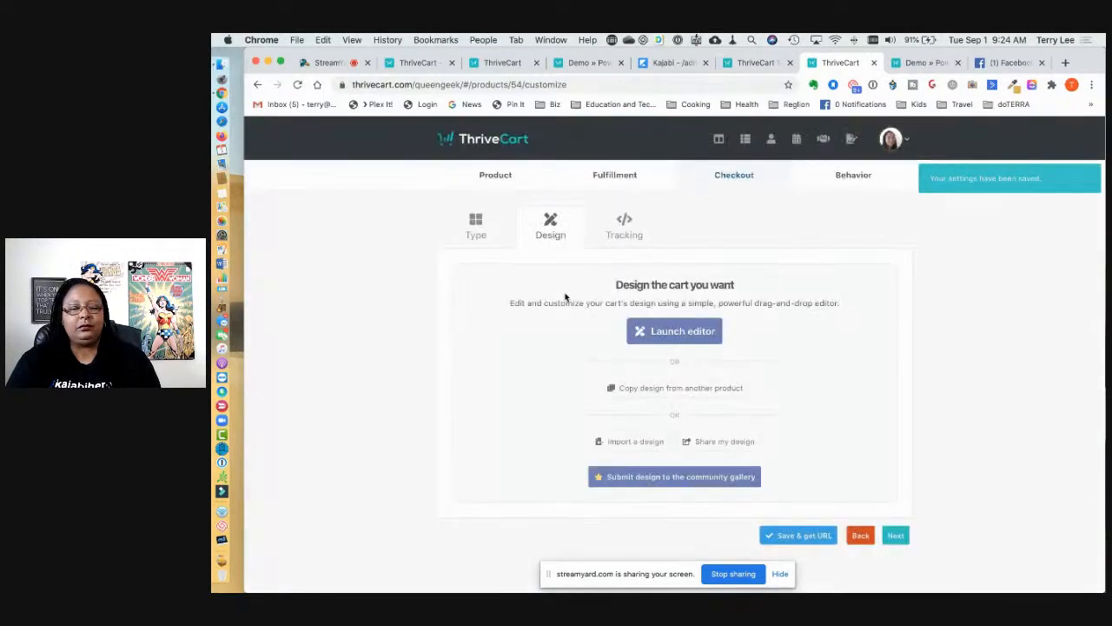
Step: Set the 1-Page Sales Page Demo product's cart type to Sales cart and launch its design editor
click(746, 141)
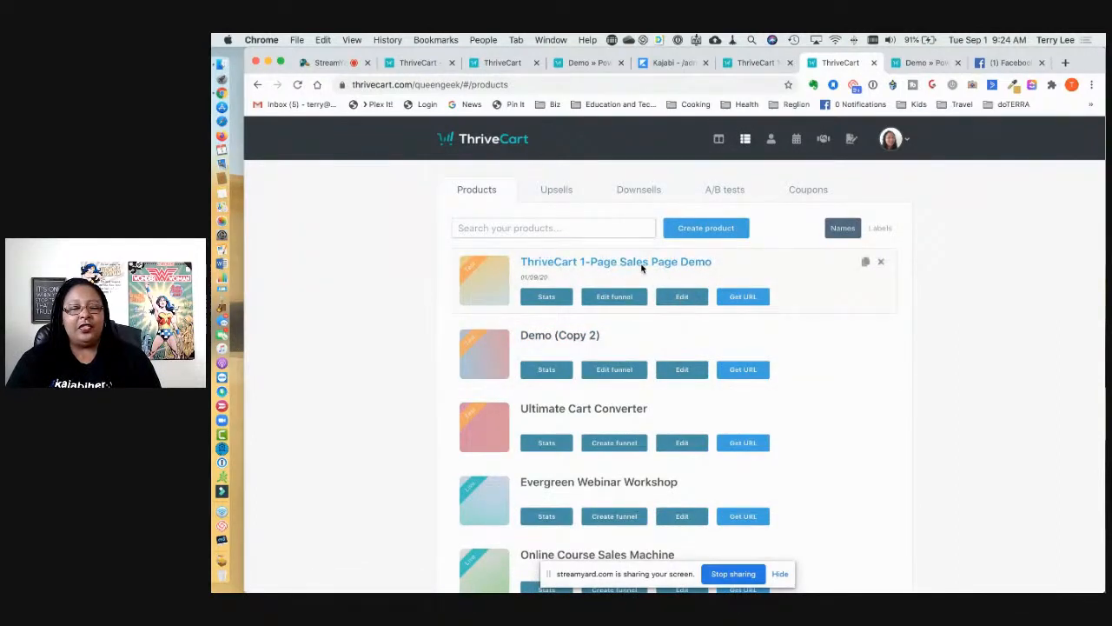
click(684, 298)
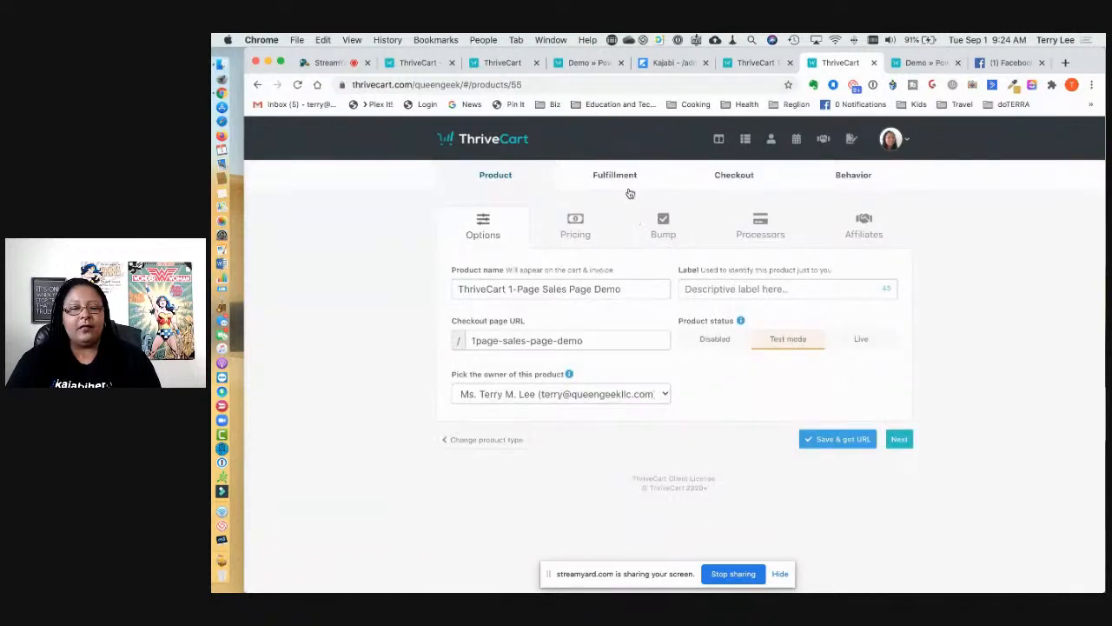
click(741, 178)
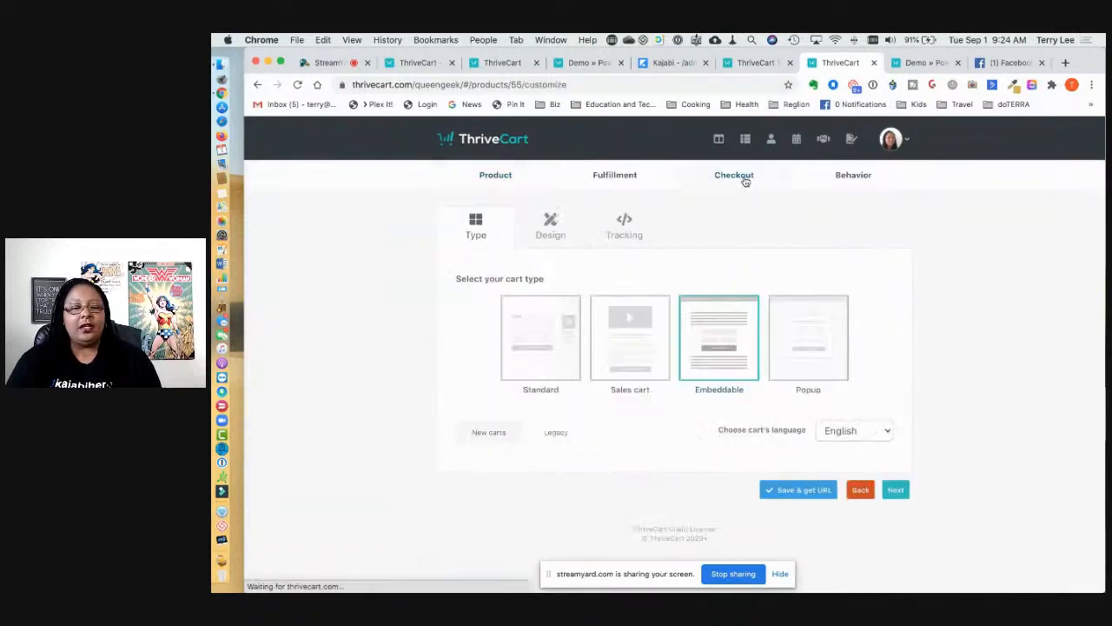
click(635, 317)
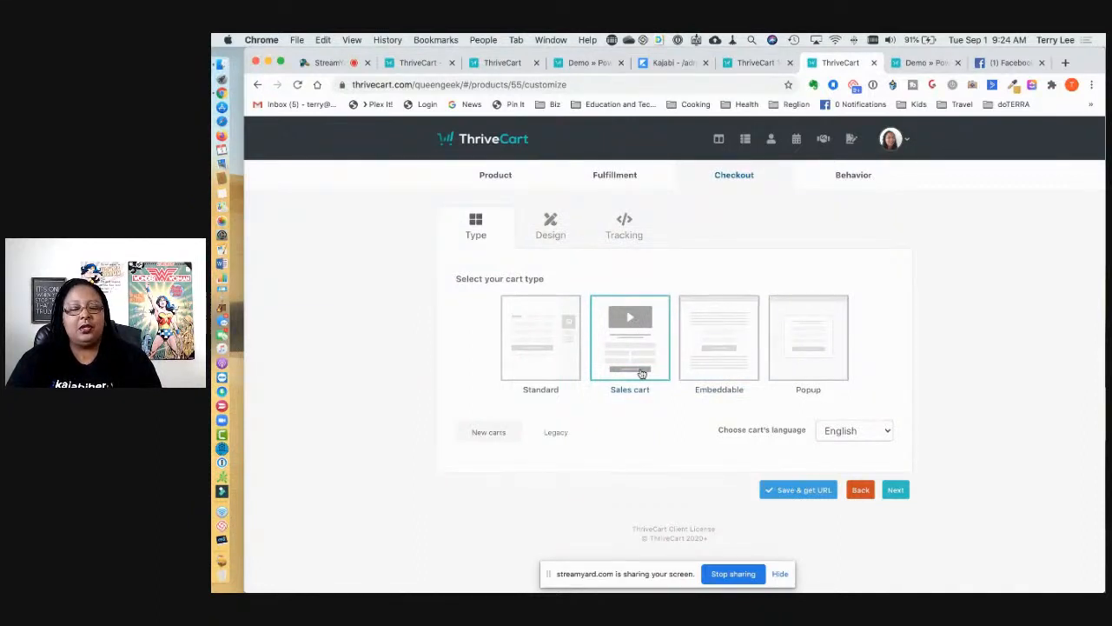
click(554, 227)
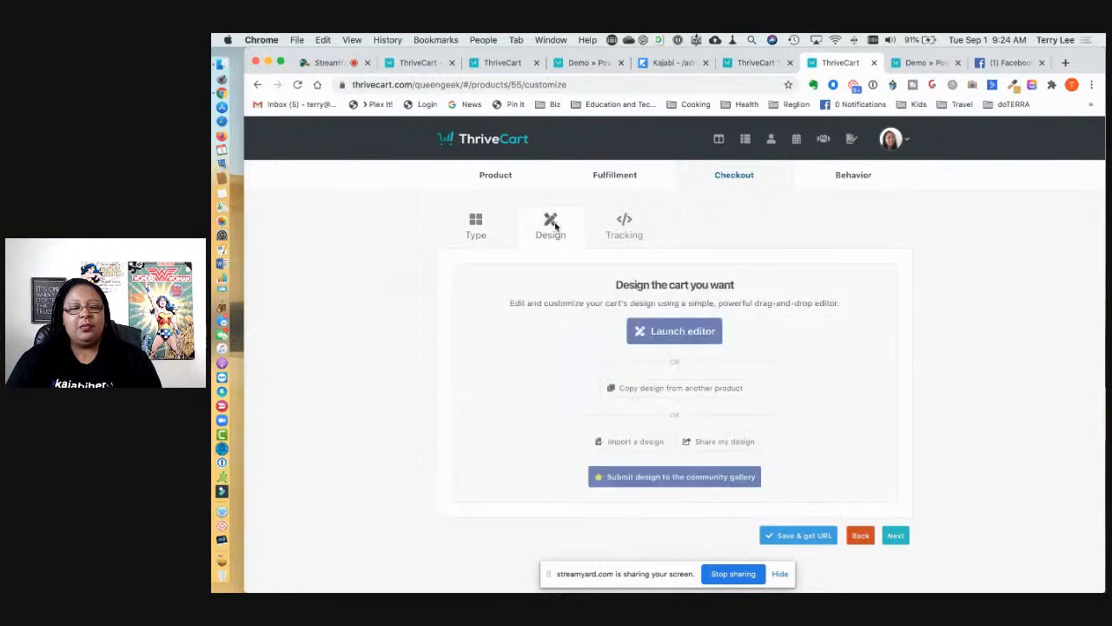
click(655, 330)
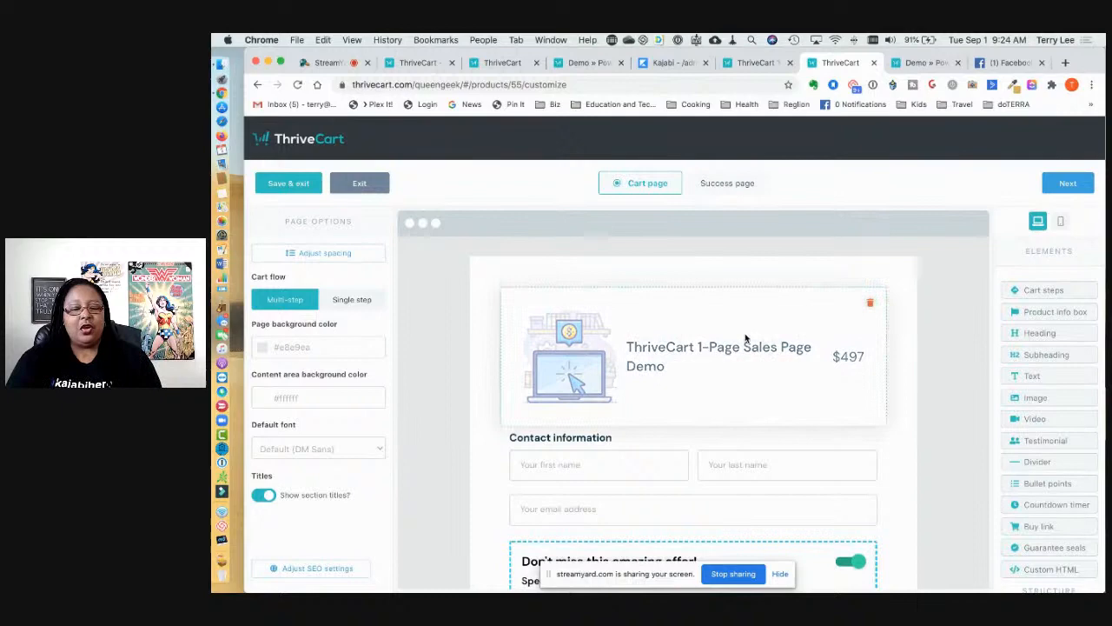
Step: Add a centred 'ATTENTION GRABBING HEADER' heading at the top of the cart
scroll(743, 507, down, 2)
scroll(743, 505, up, 2)
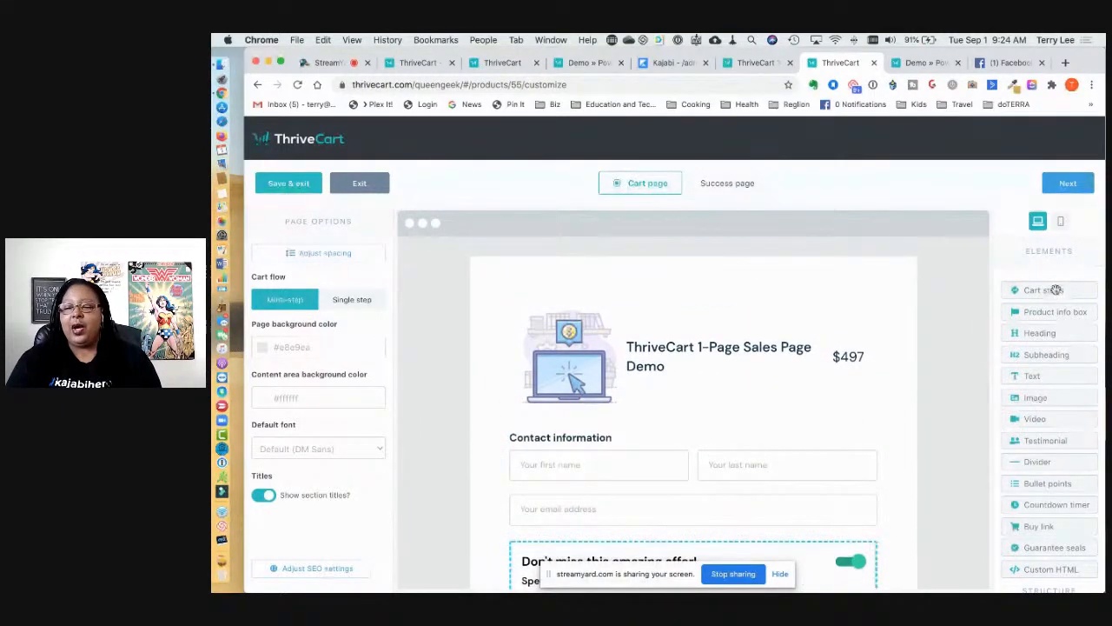
drag(1056, 289, 777, 300)
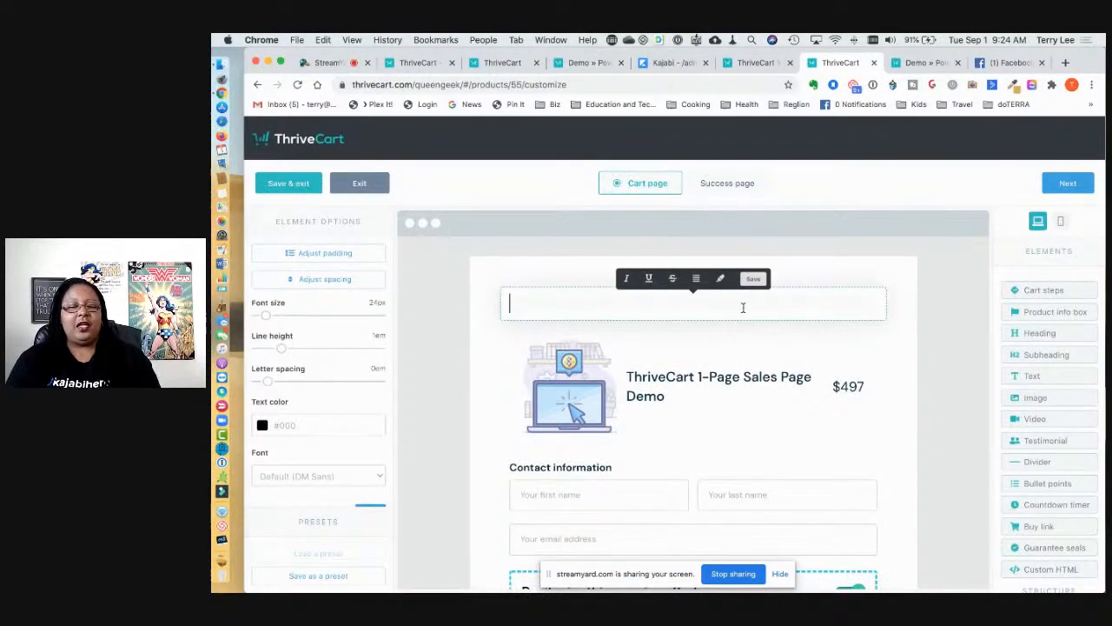
text(AT)
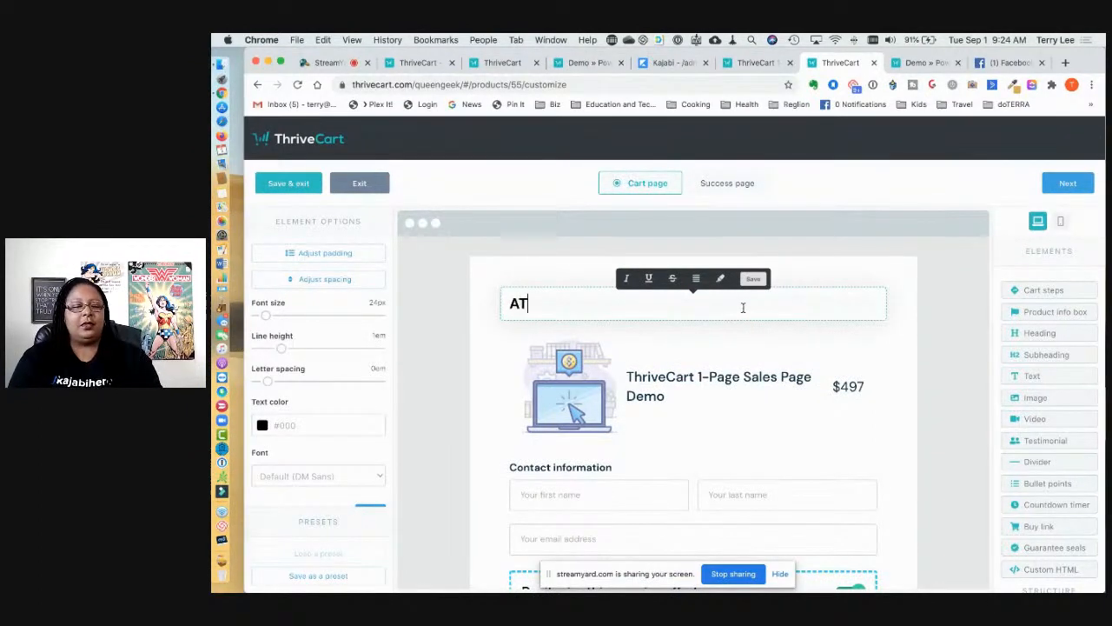
text(TENTION GRABB)
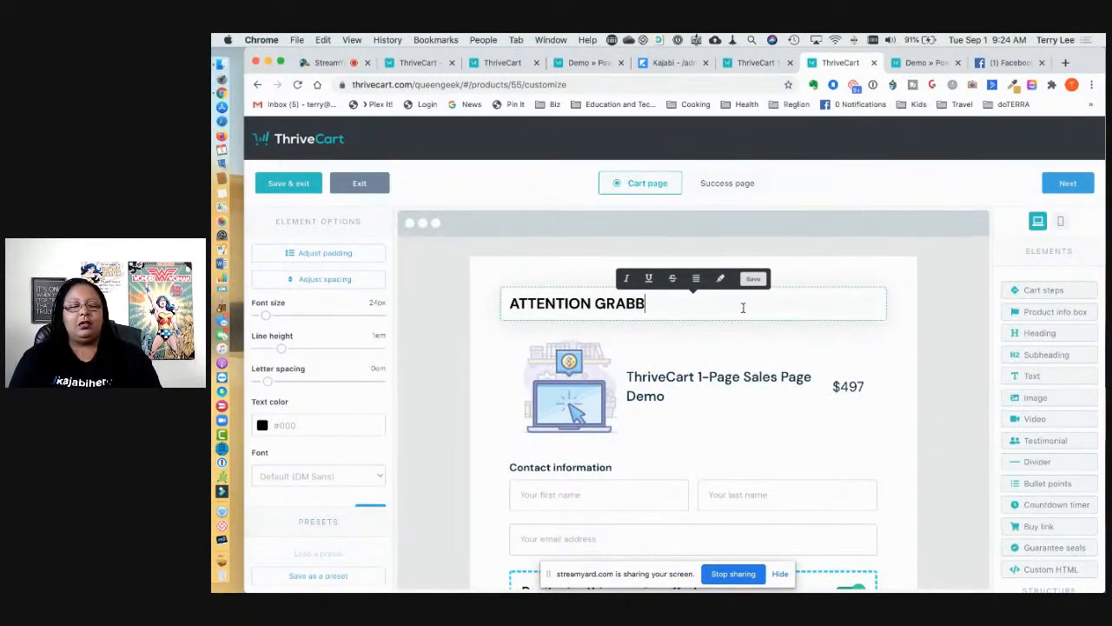
text(IN)
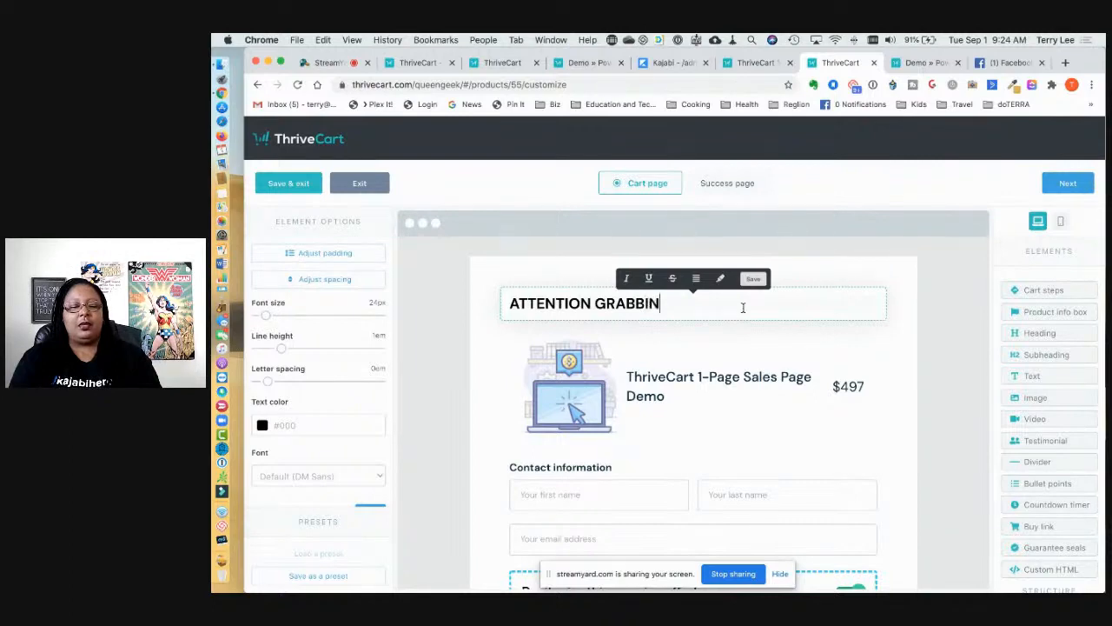
text(G H)
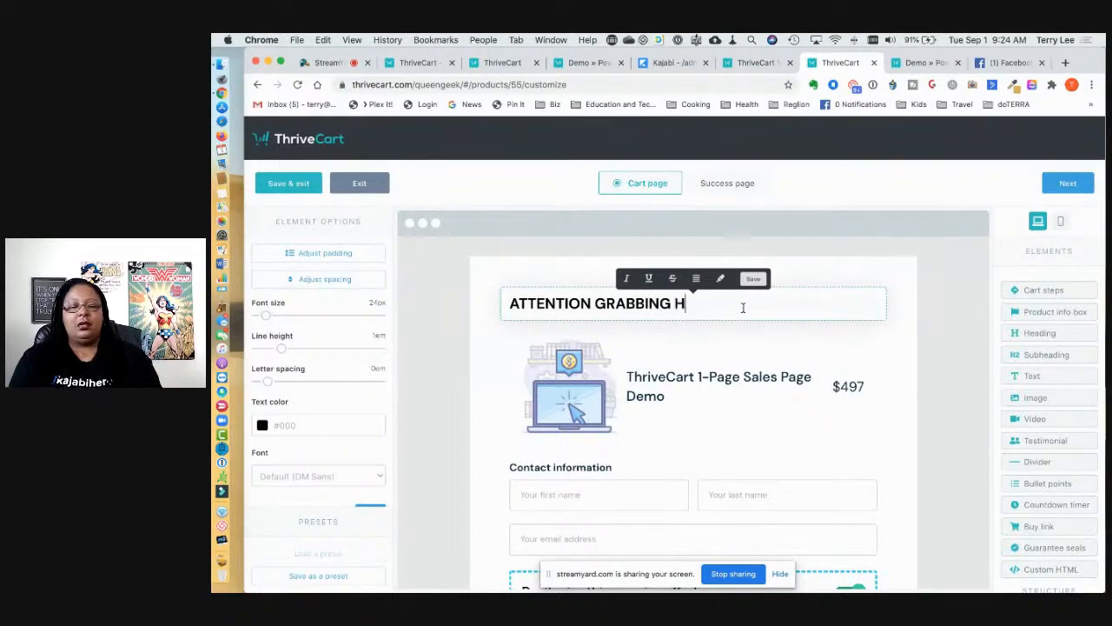
text(EADER)
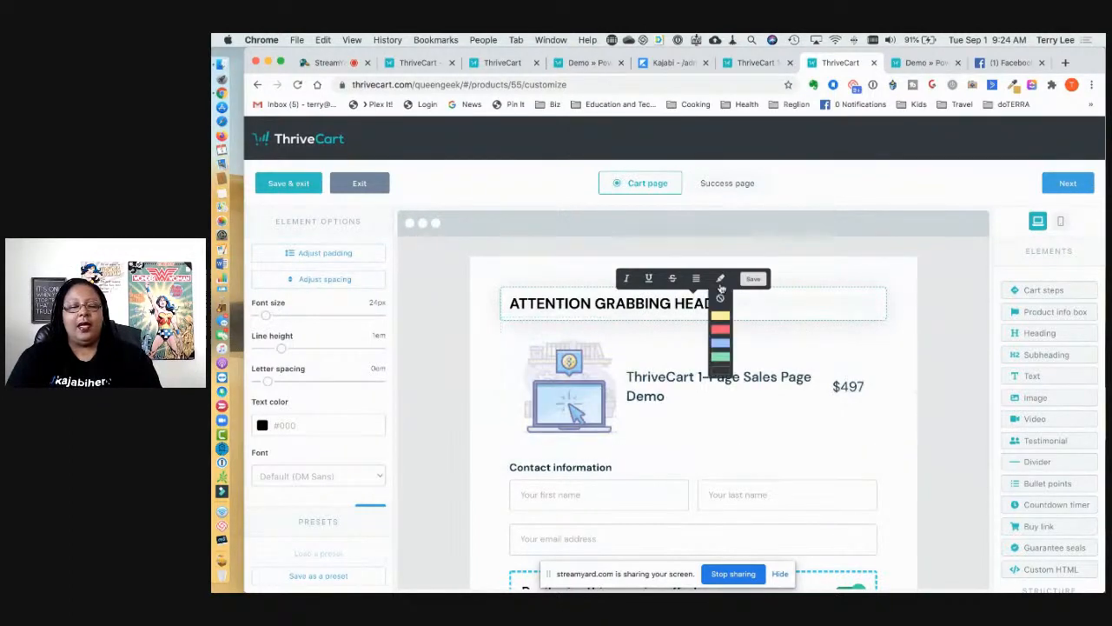
mouse_move(696, 279)
click(697, 323)
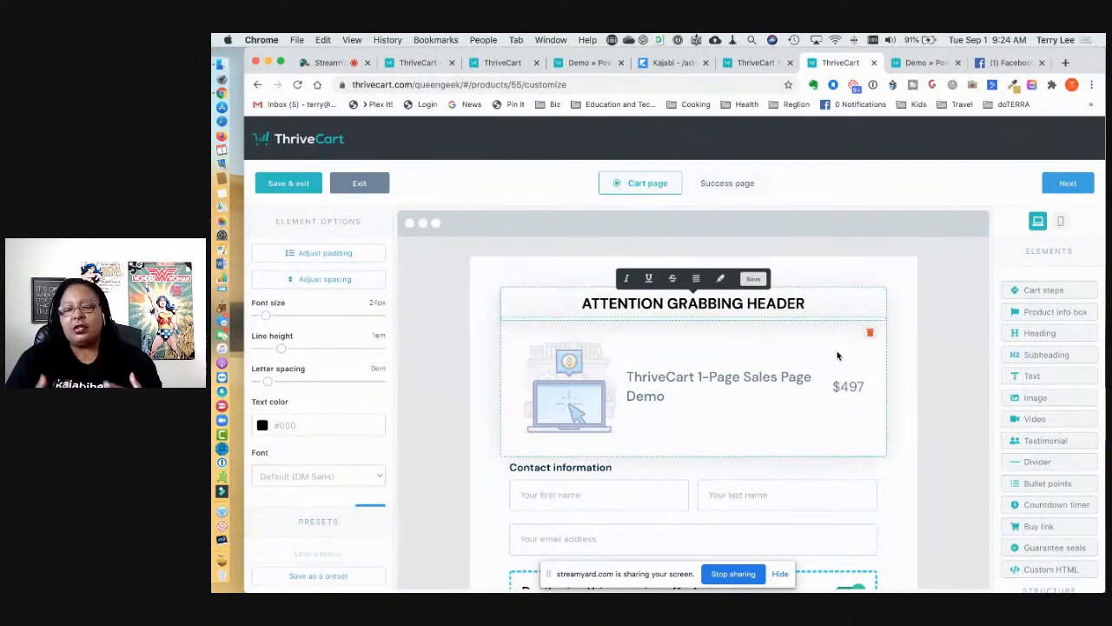
Step: Add a 'MORE SALES COPY' text block below the header
drag(1032, 375, 724, 365)
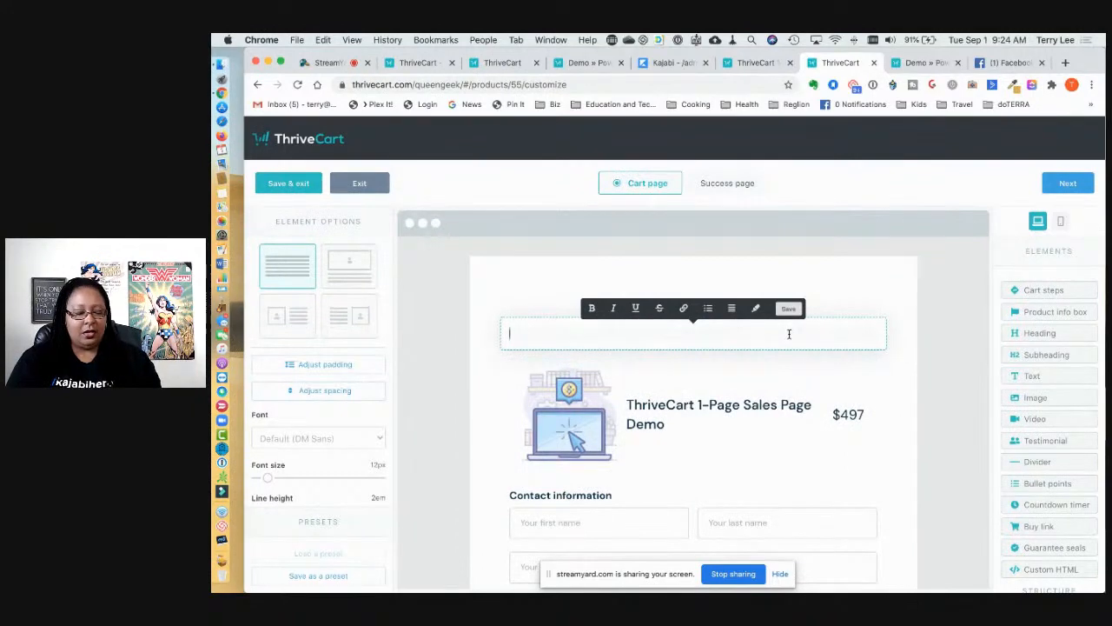
text(MORE SALES COPY)
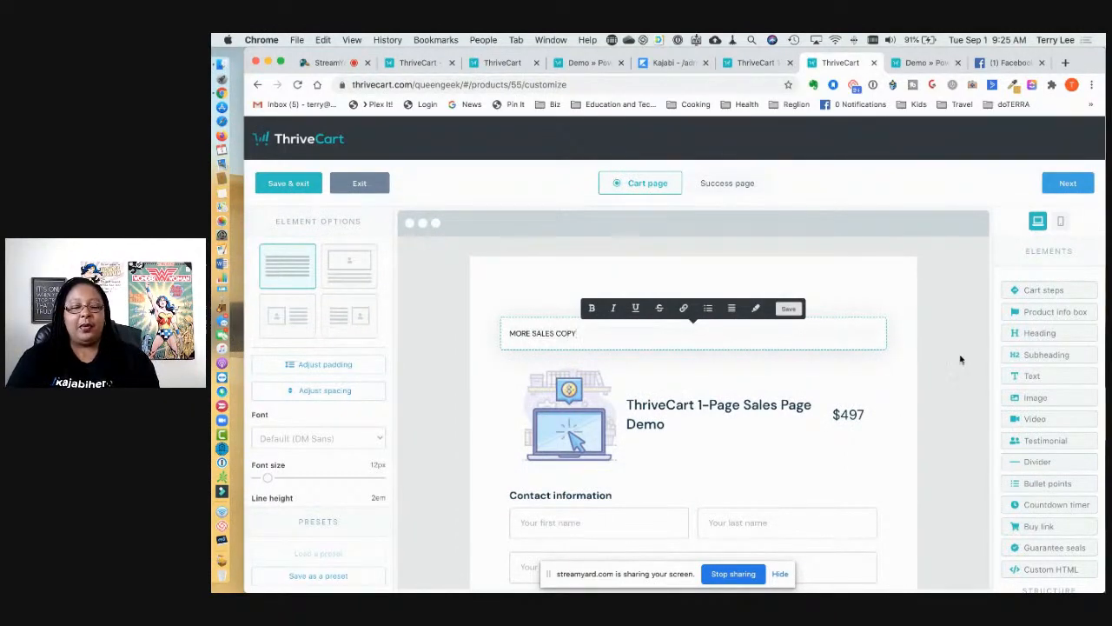
click(960, 370)
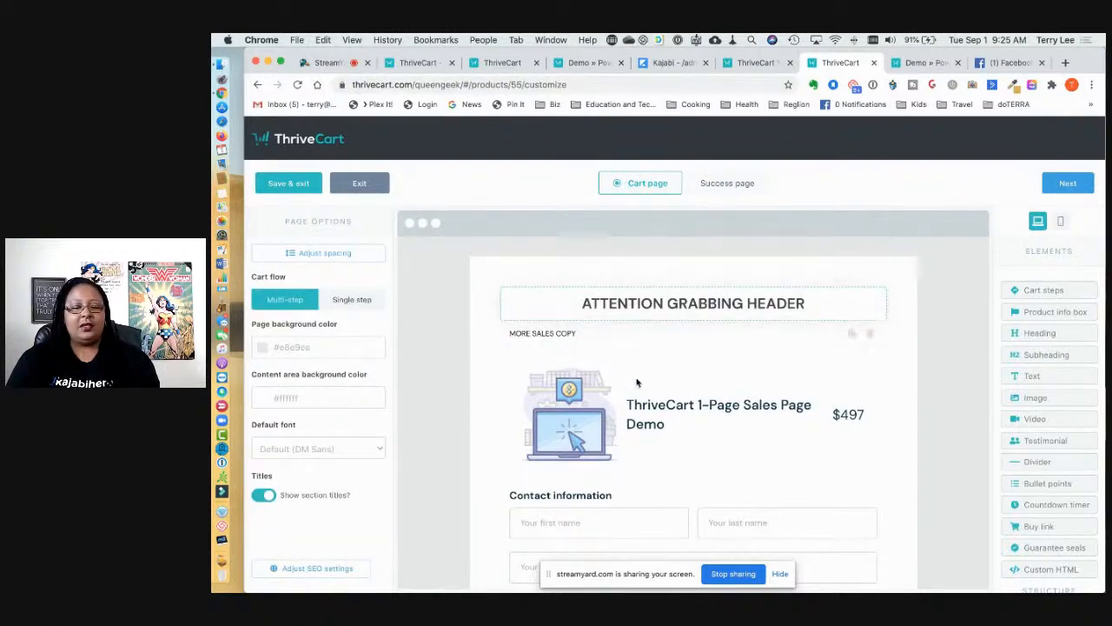
scroll(658, 385, down, 2)
scroll(663, 459, up, 1)
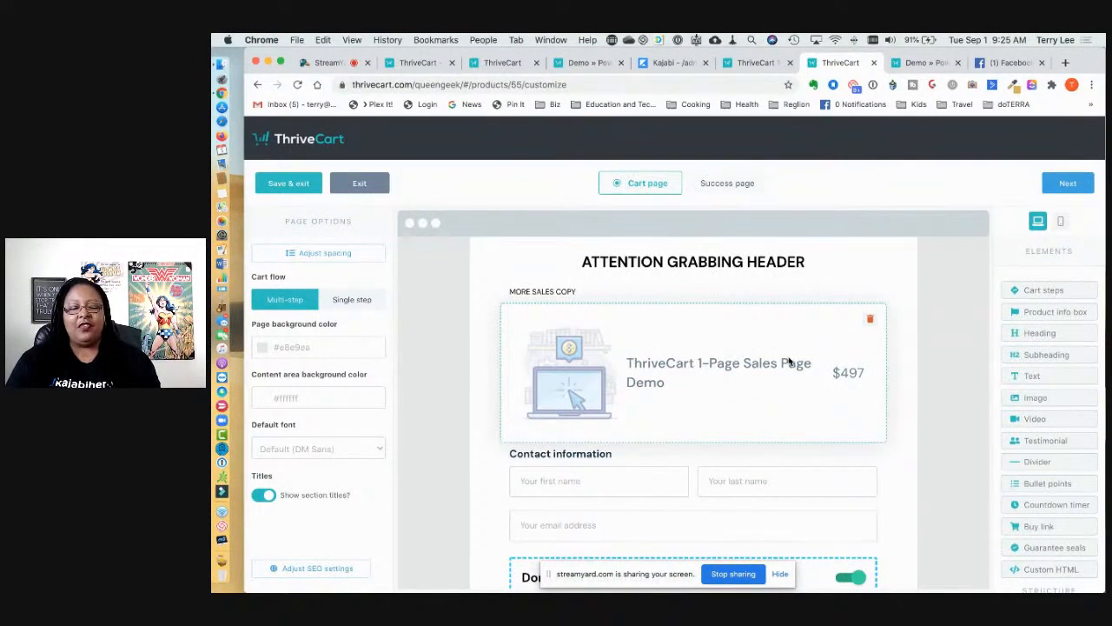
scroll(786, 365, up, 1)
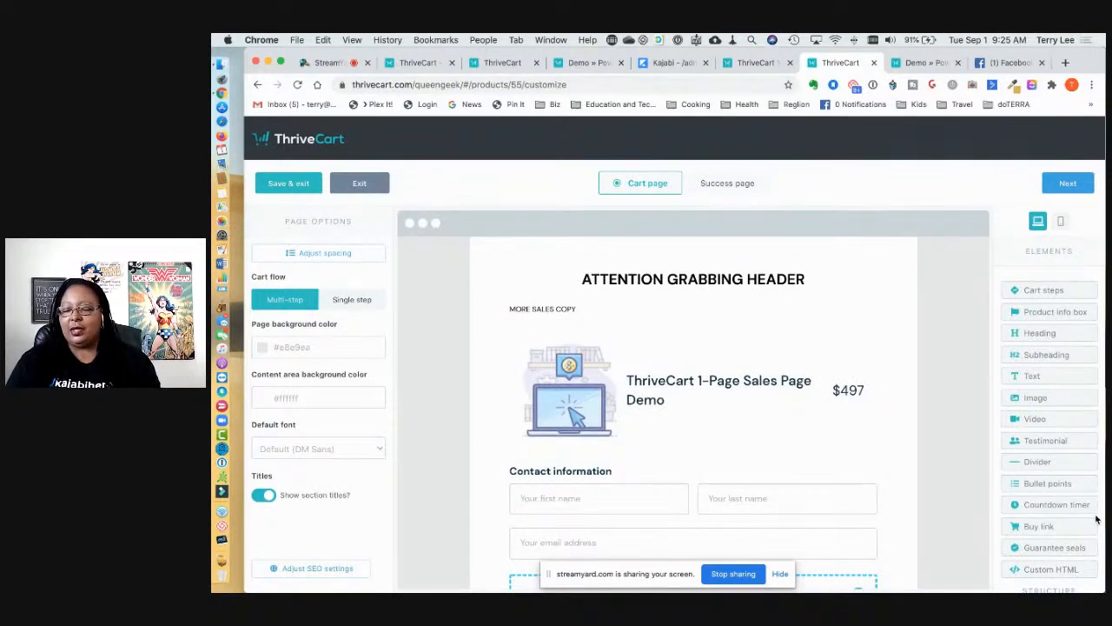
scroll(1040, 519, down, 1)
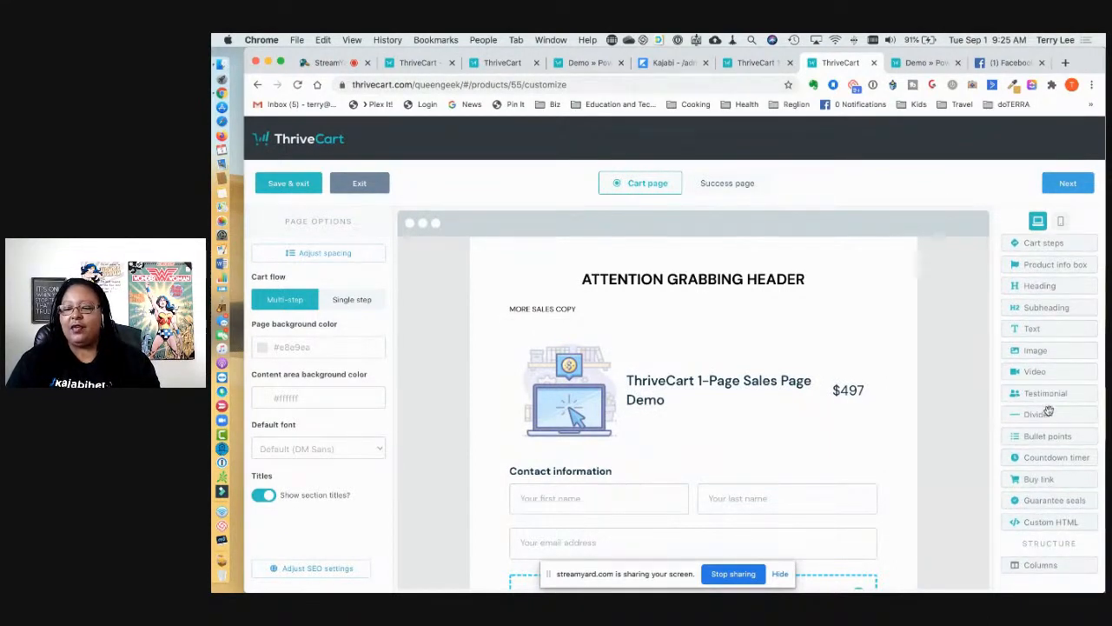
Step: Add two Testimonial blocks below the copy, topped by a 'WHAT OTHERS ARE SAYING' subheading
drag(1043, 393, 694, 335)
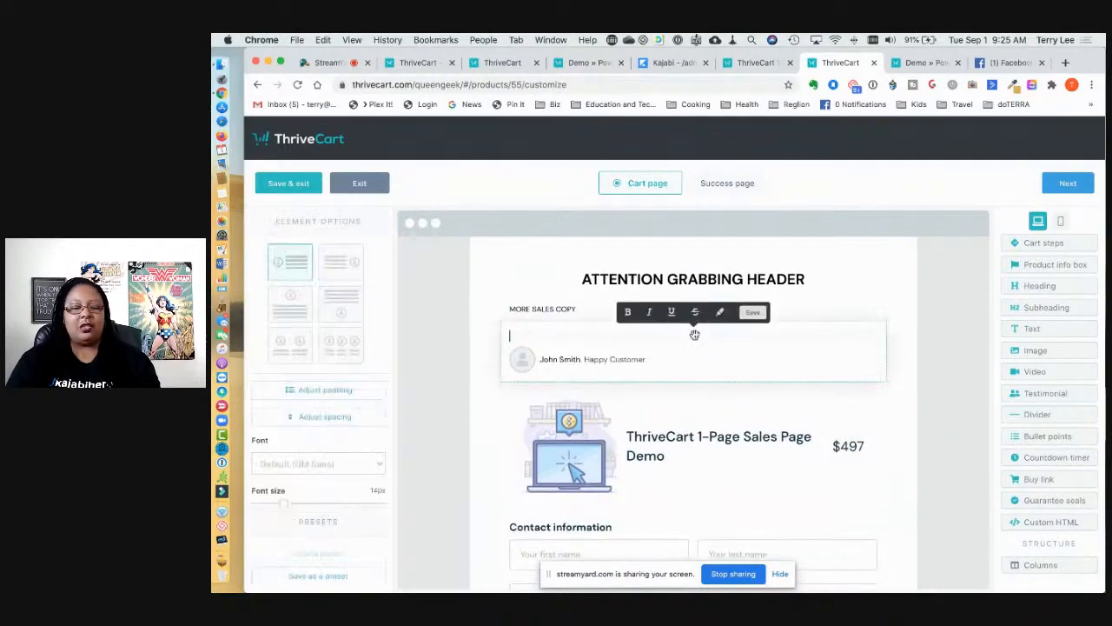
drag(1048, 397, 712, 406)
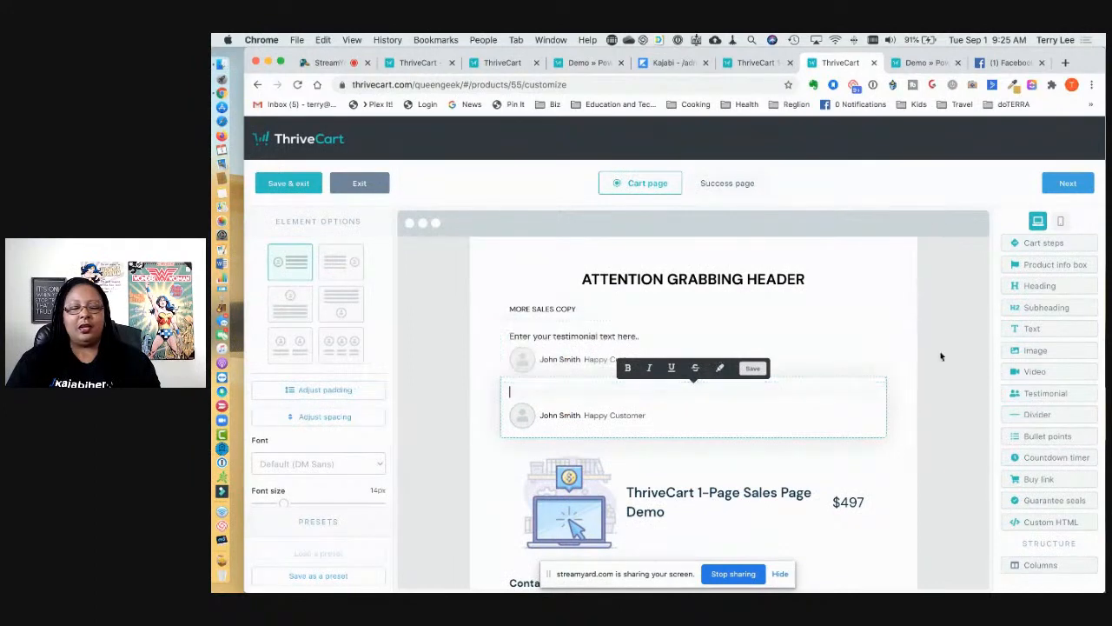
drag(1047, 306, 650, 343)
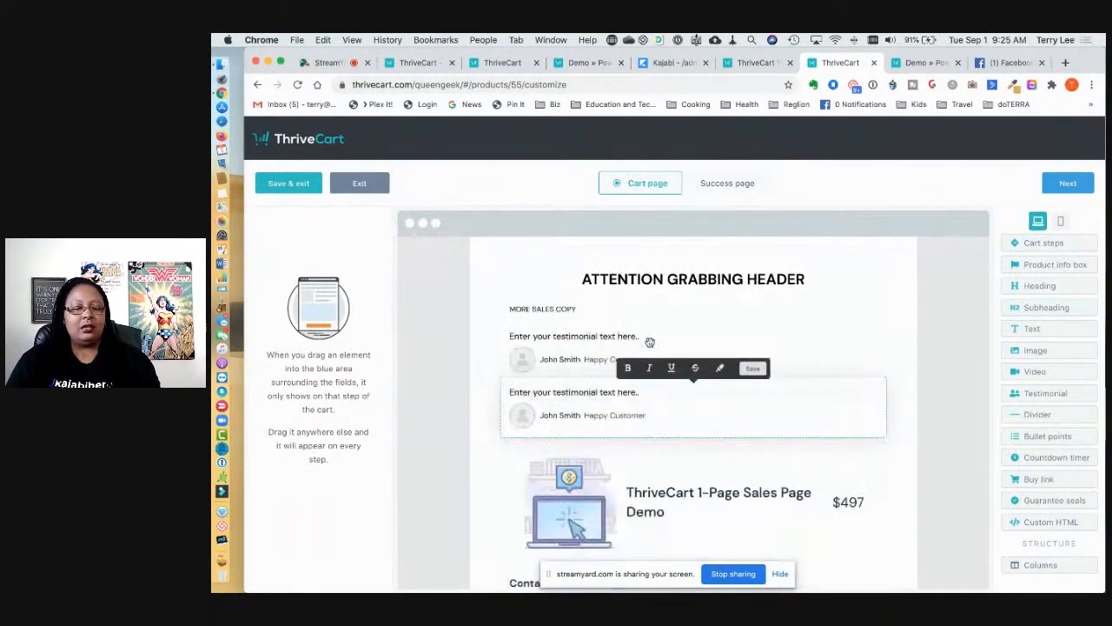
text(W)
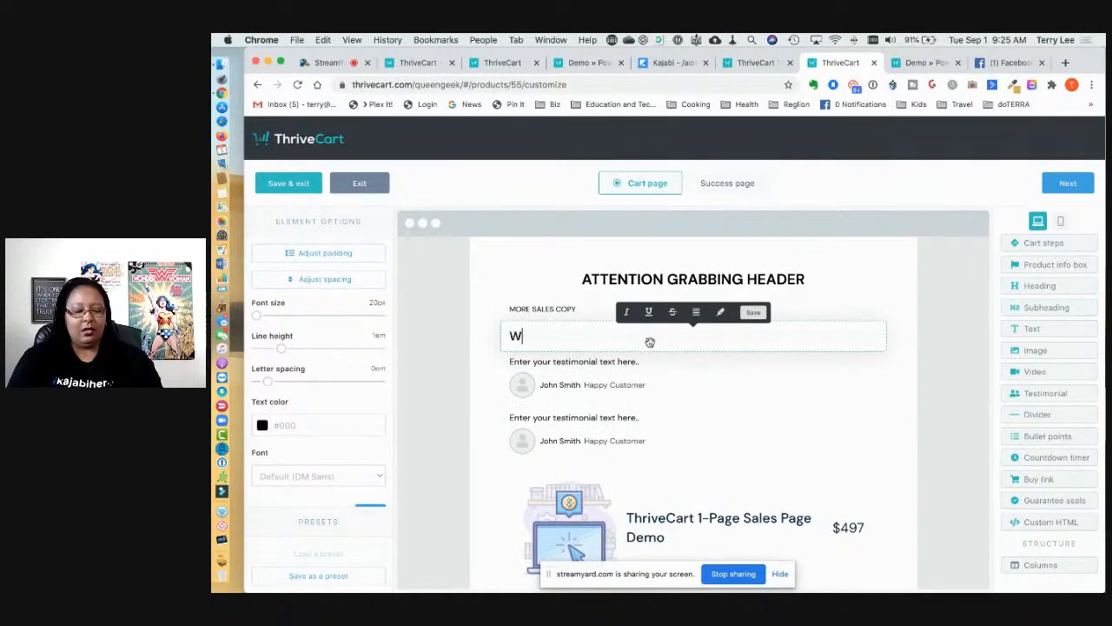
text(HAT OTHE)
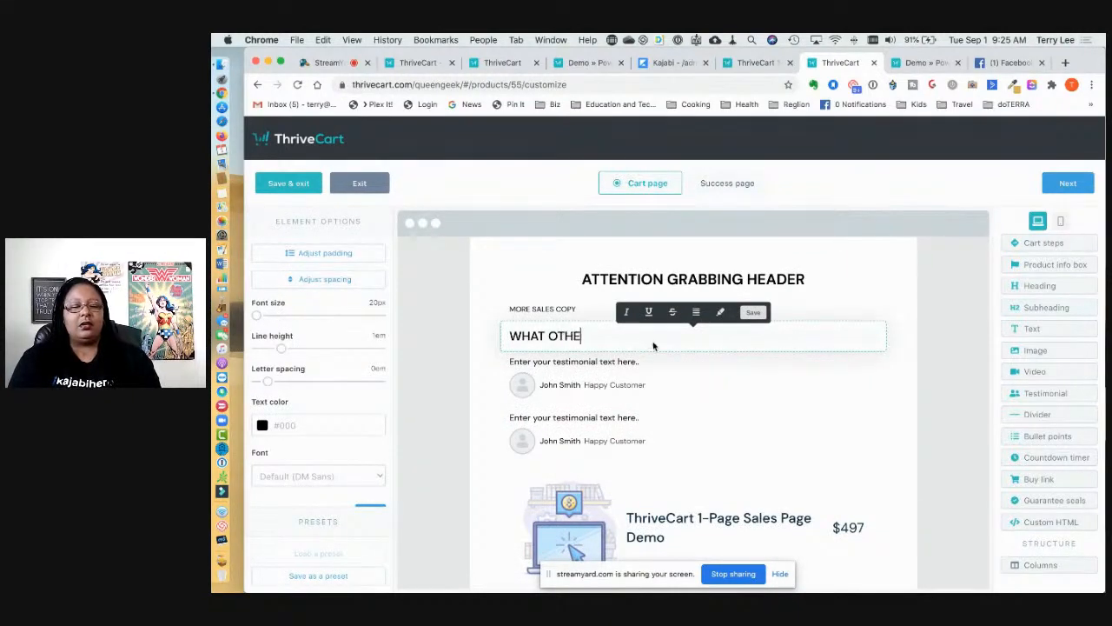
text(RS ARE SAYING)
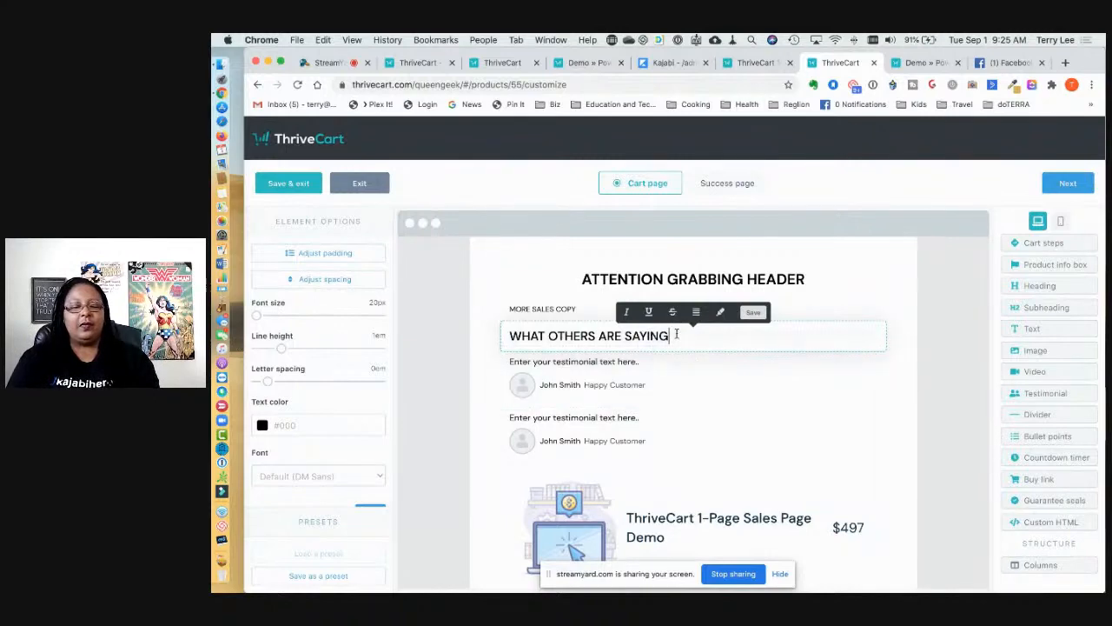
drag(674, 336, 516, 320)
click(516, 320)
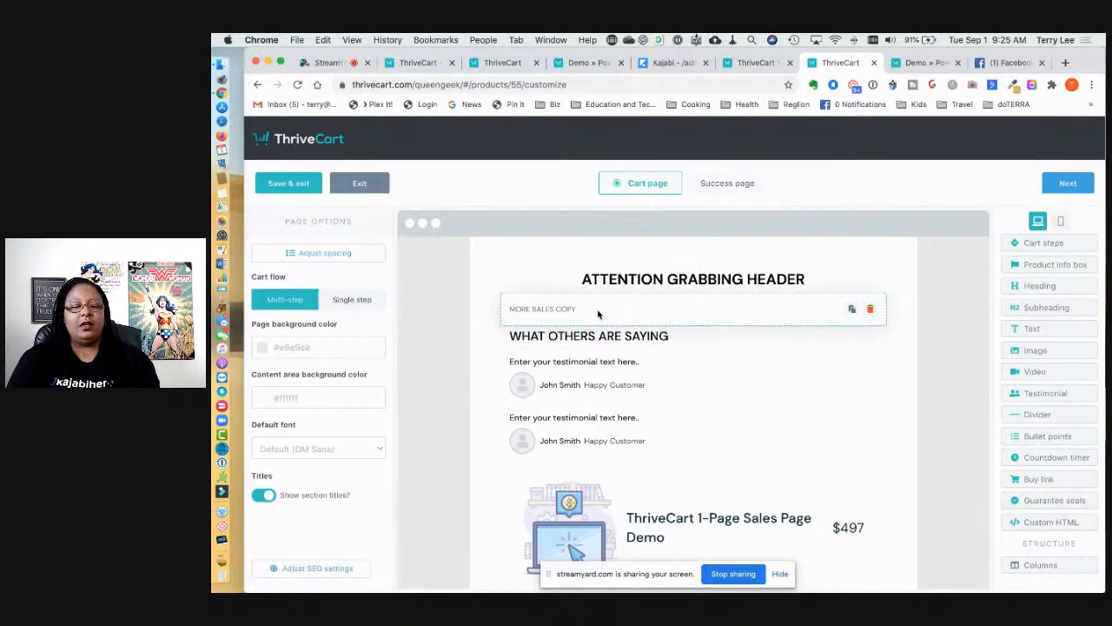
click(649, 334)
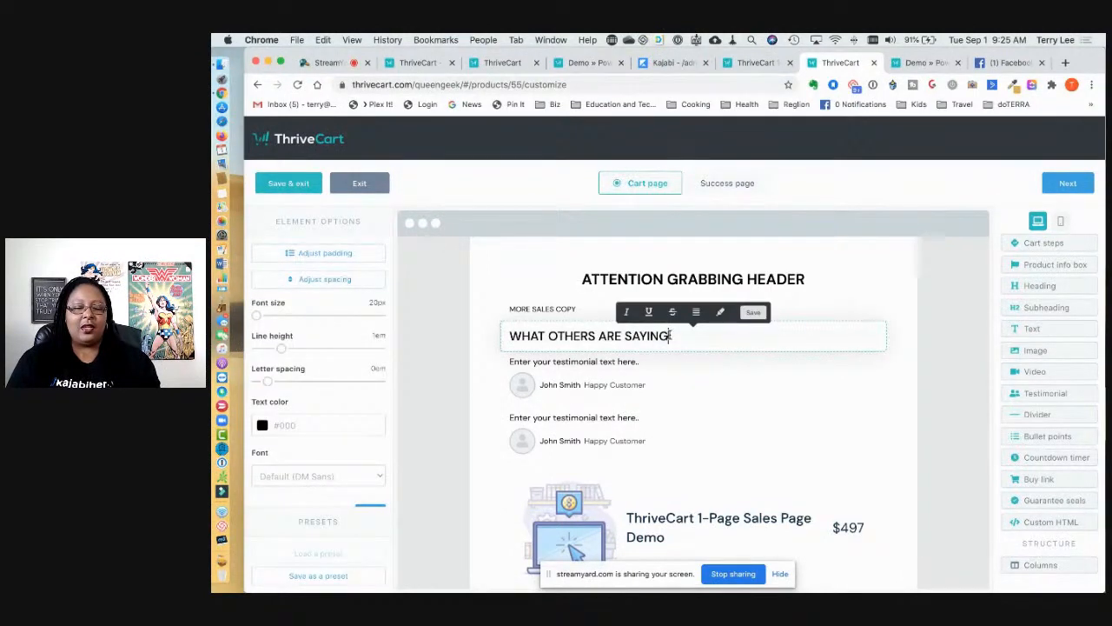
drag(670, 336, 511, 335)
Step: Italicise the WHAT OTHERS ARE SAYING heading, colour it blue #1E39E9 and enlarge it to about 35px
click(627, 314)
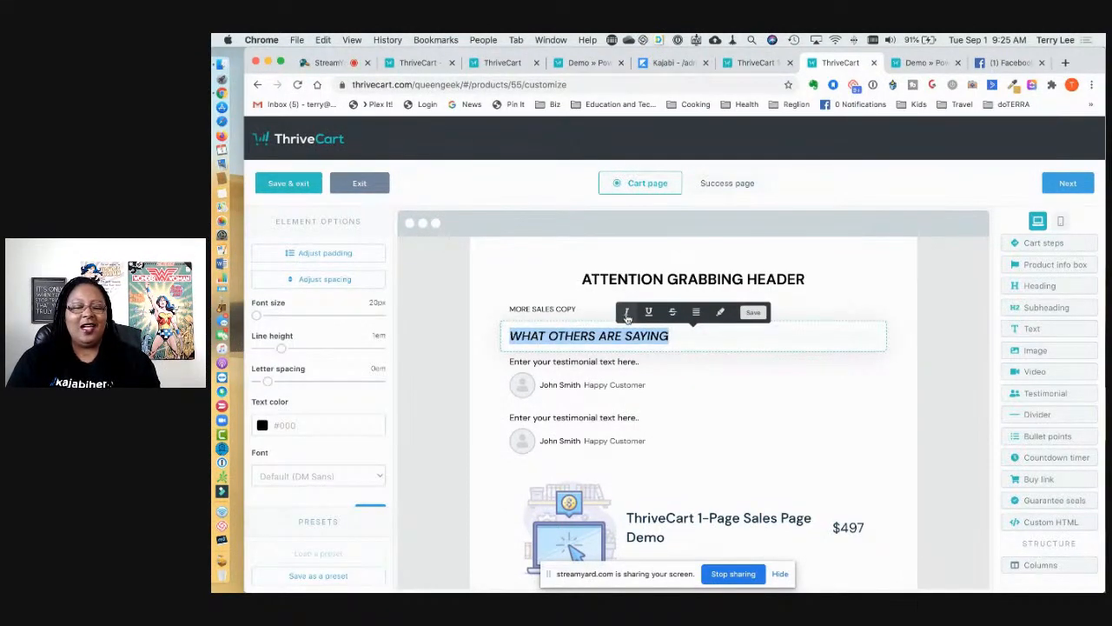
click(262, 426)
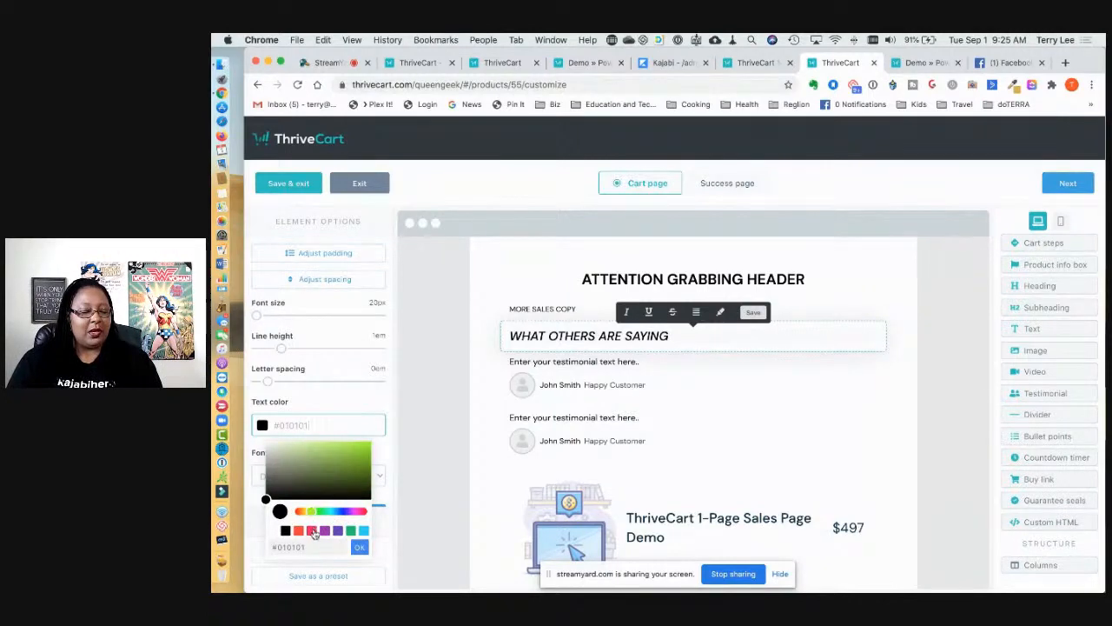
click(311, 530)
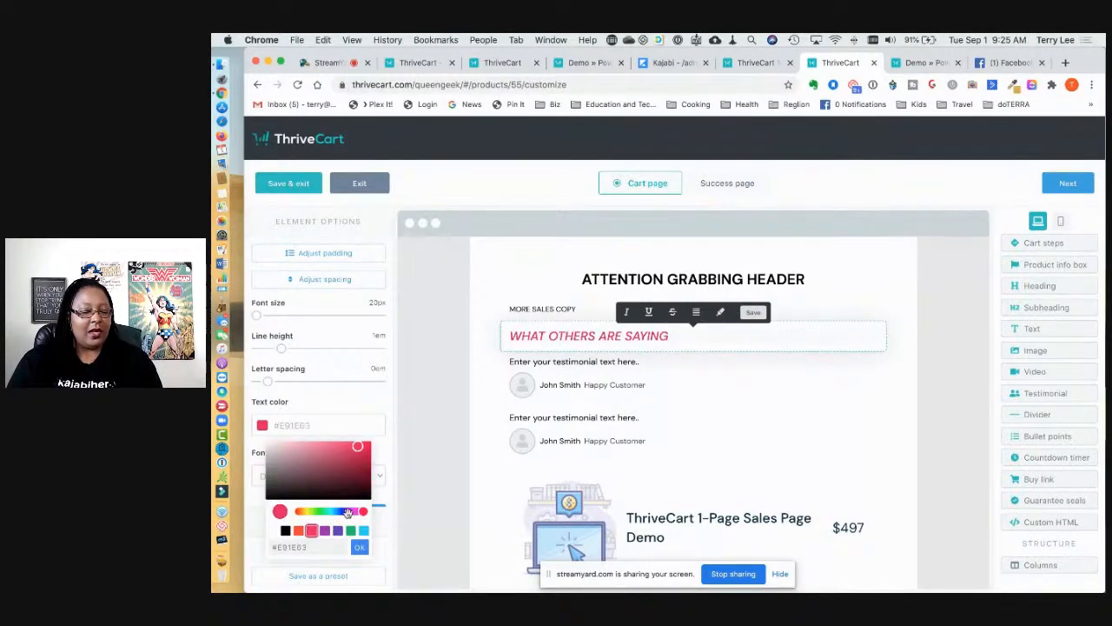
click(345, 512)
drag(344, 512, 340, 512)
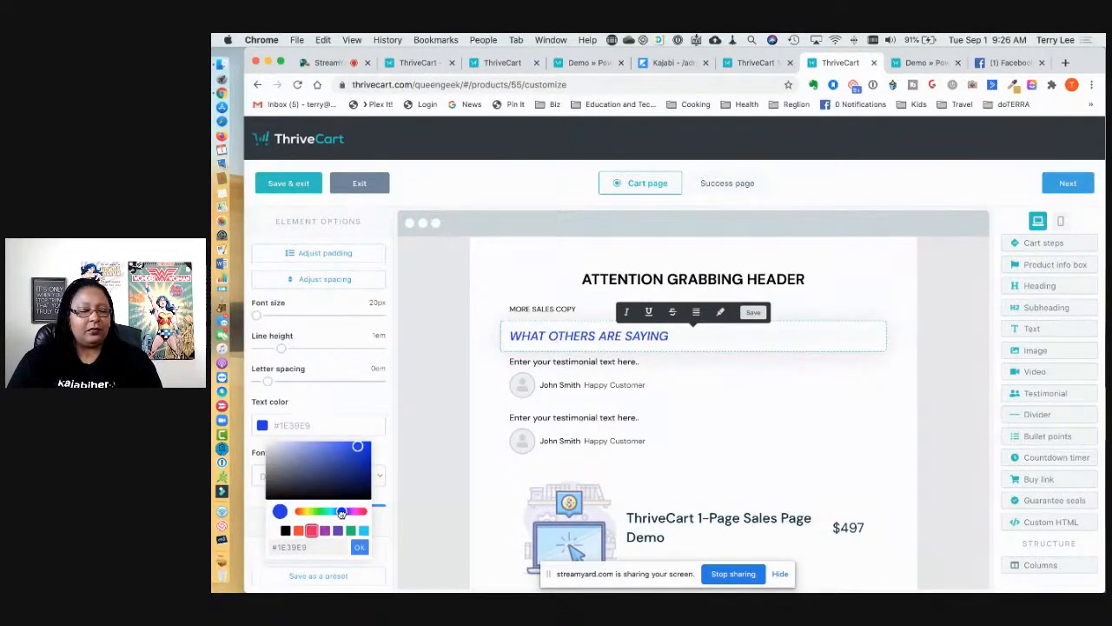
click(503, 357)
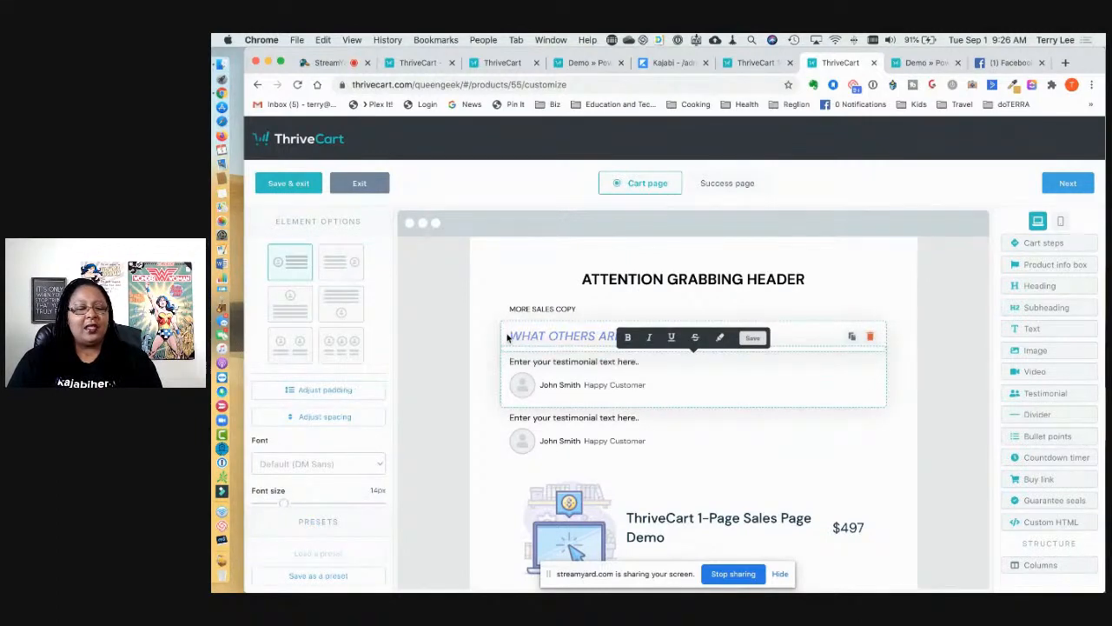
click(509, 337)
drag(259, 317, 324, 357)
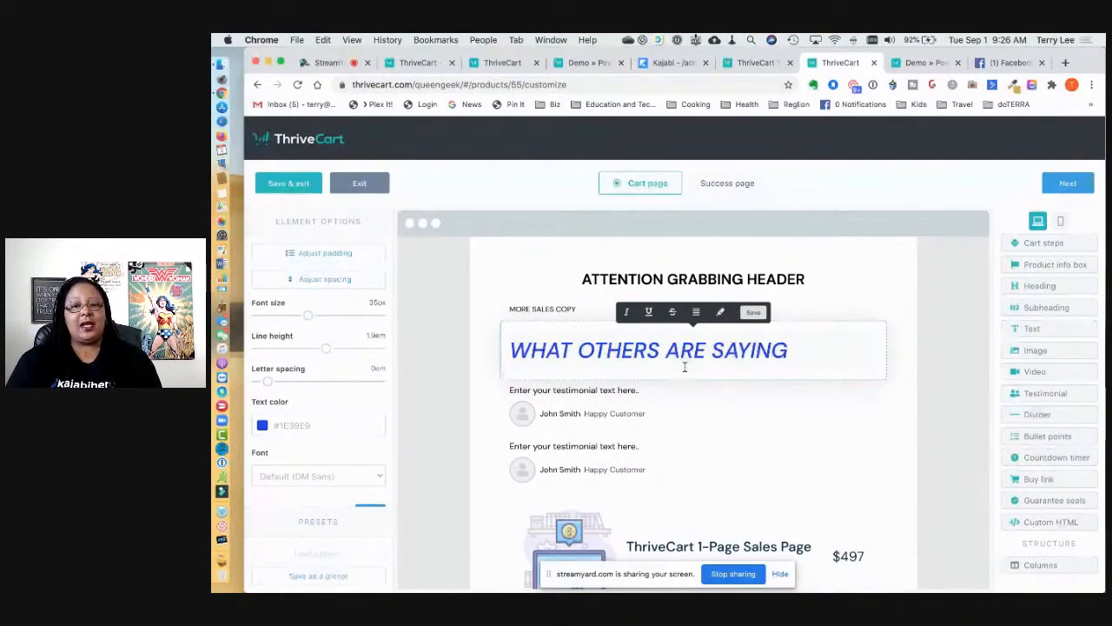
Step: Review the cart preview, then Save & exit the 1-Page Sales Page Demo designer
scroll(703, 422, down, 3)
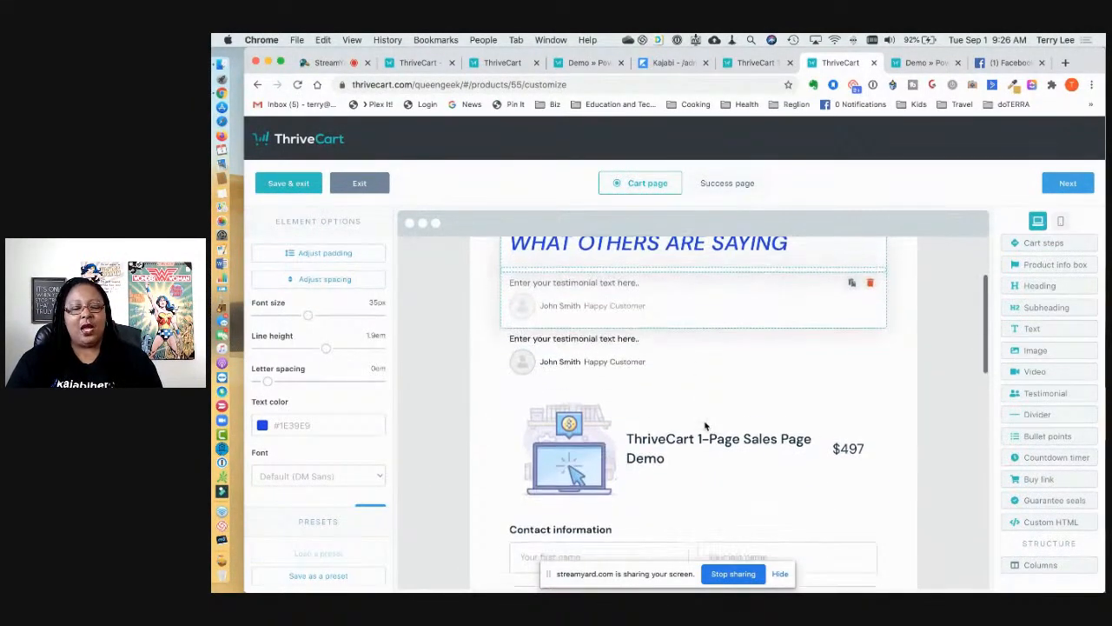
scroll(704, 425, down, 10)
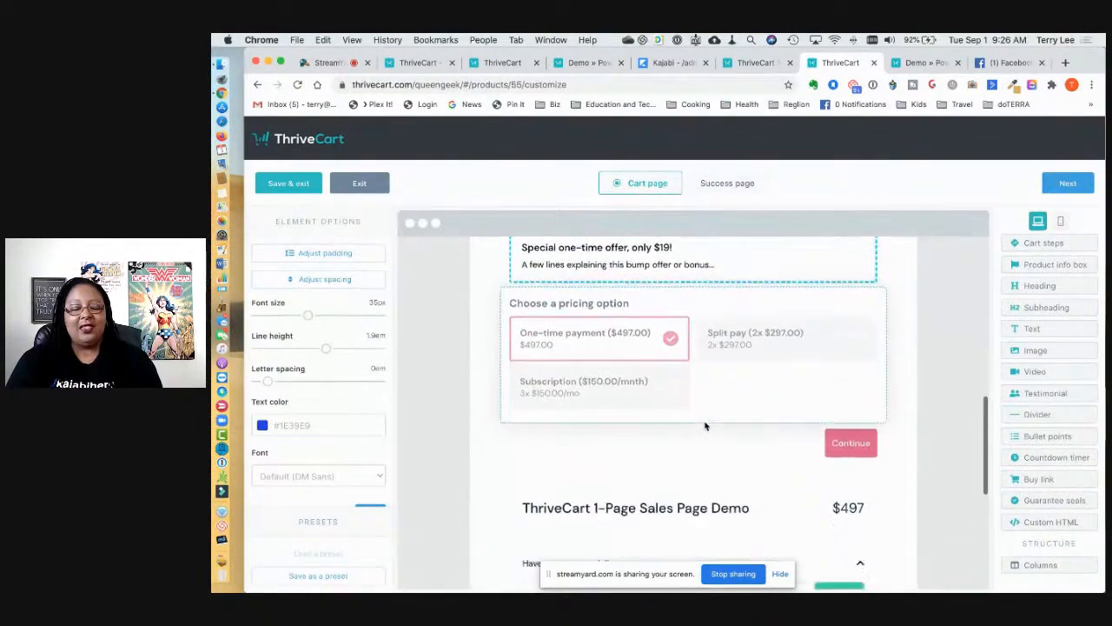
scroll(705, 425, up, 8)
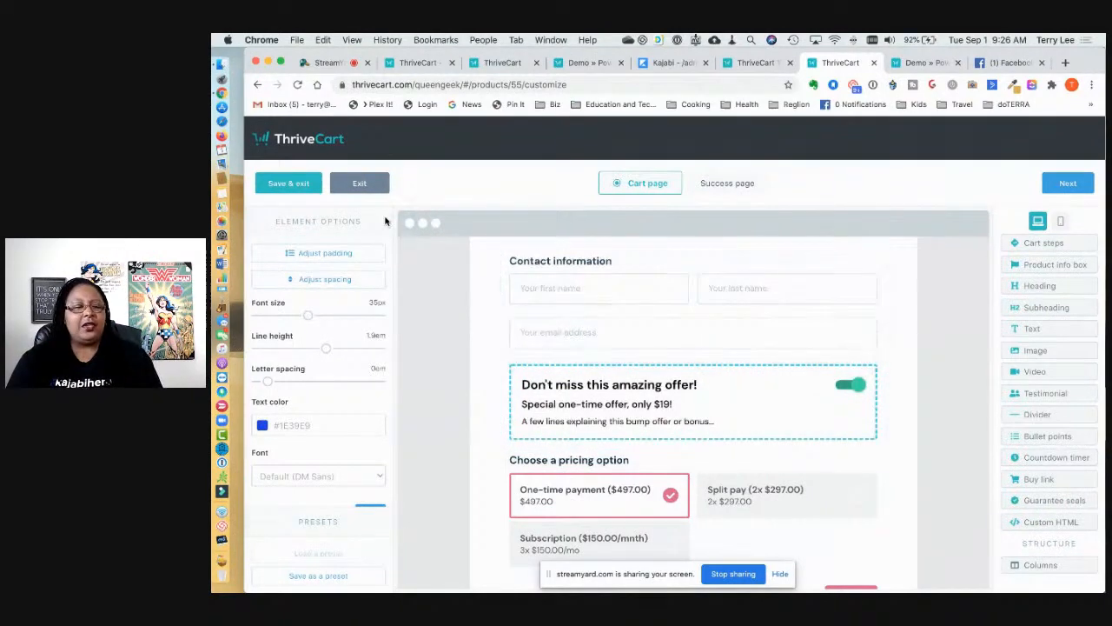
click(300, 183)
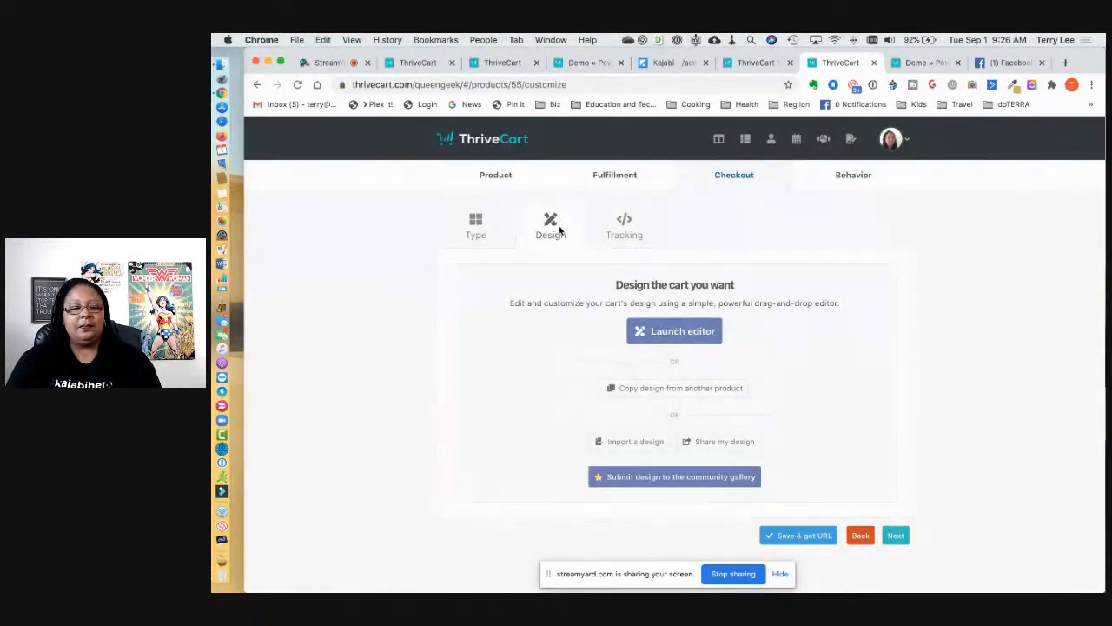
Step: Save the product with Save & get URL and select its checkout link
click(803, 541)
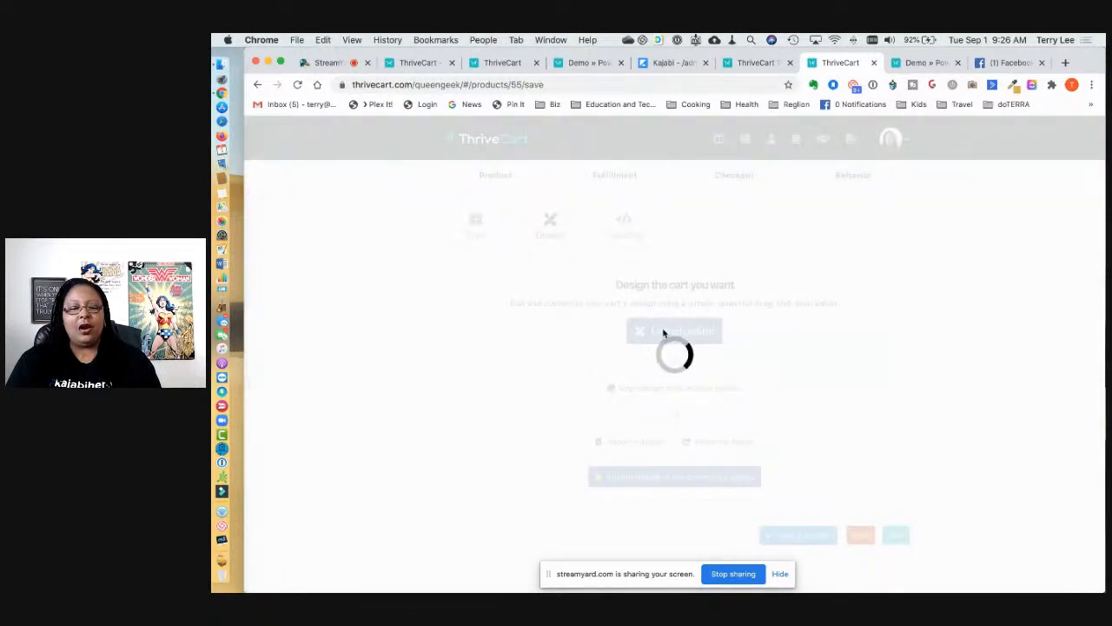
drag(770, 364, 461, 362)
click(468, 373)
triple_click(468, 373)
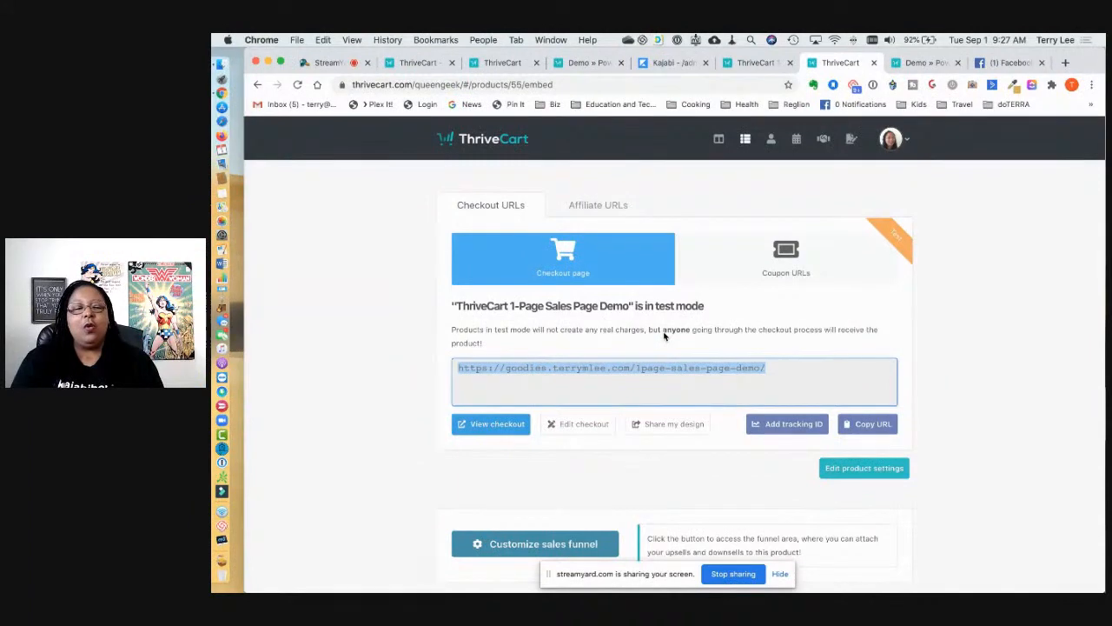
Step: Browse the Products, Upsells, Downsells, A/B tests and Coupons lists, ending on Upsells
click(759, 140)
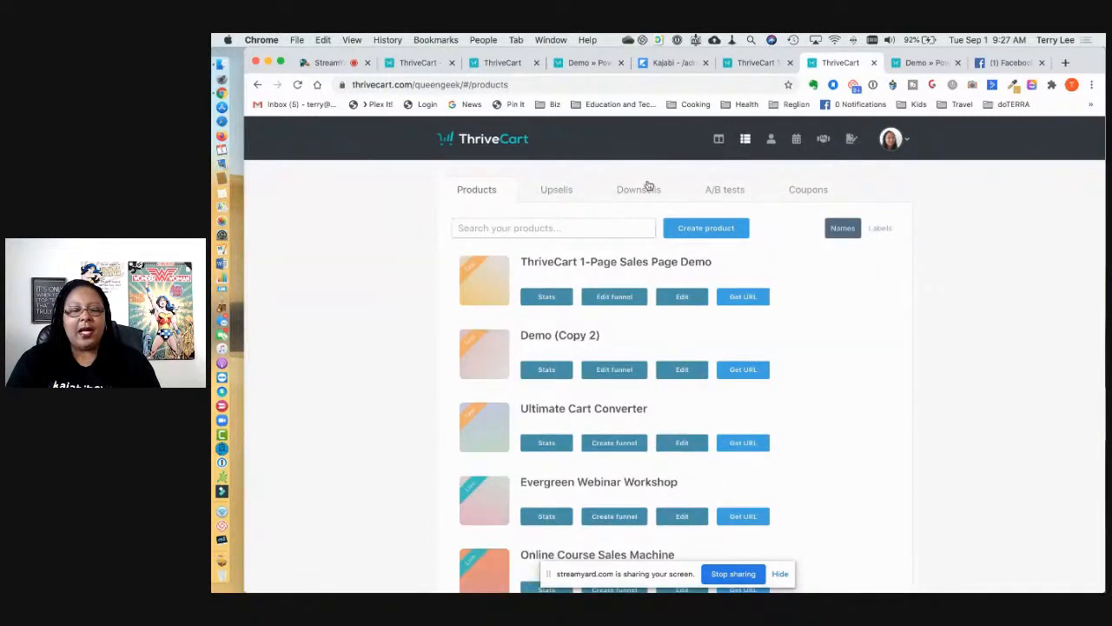
click(557, 192)
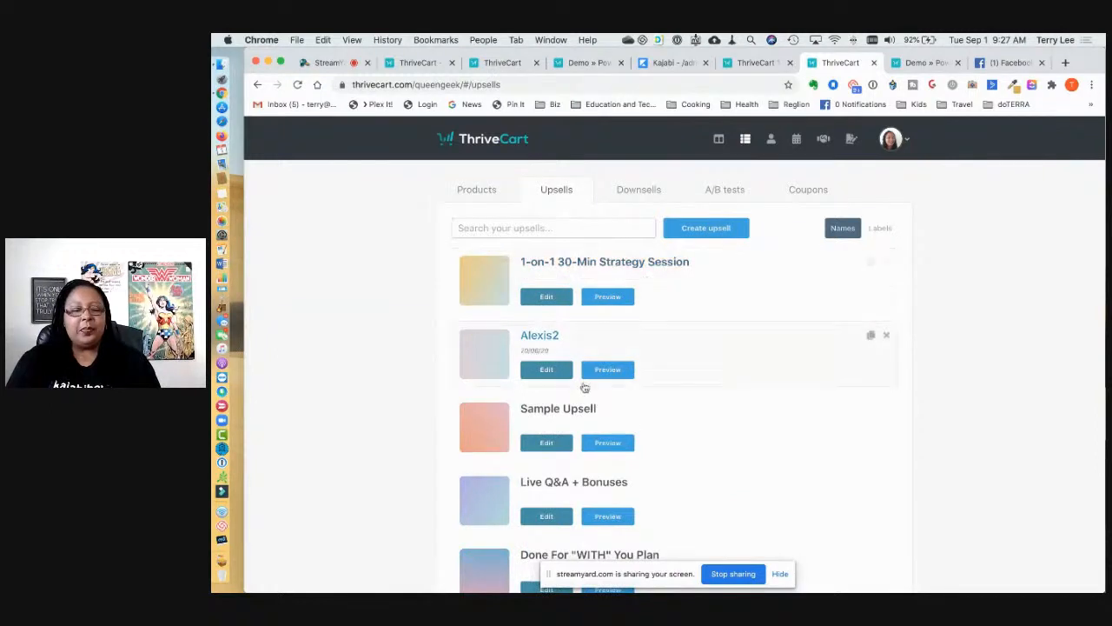
click(642, 199)
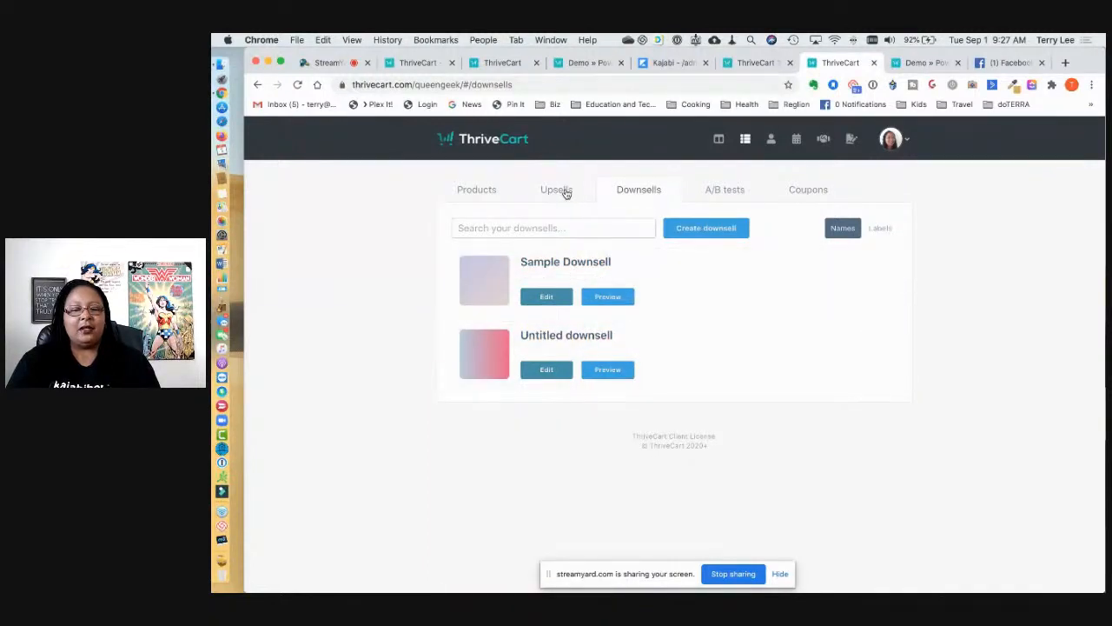
click(726, 192)
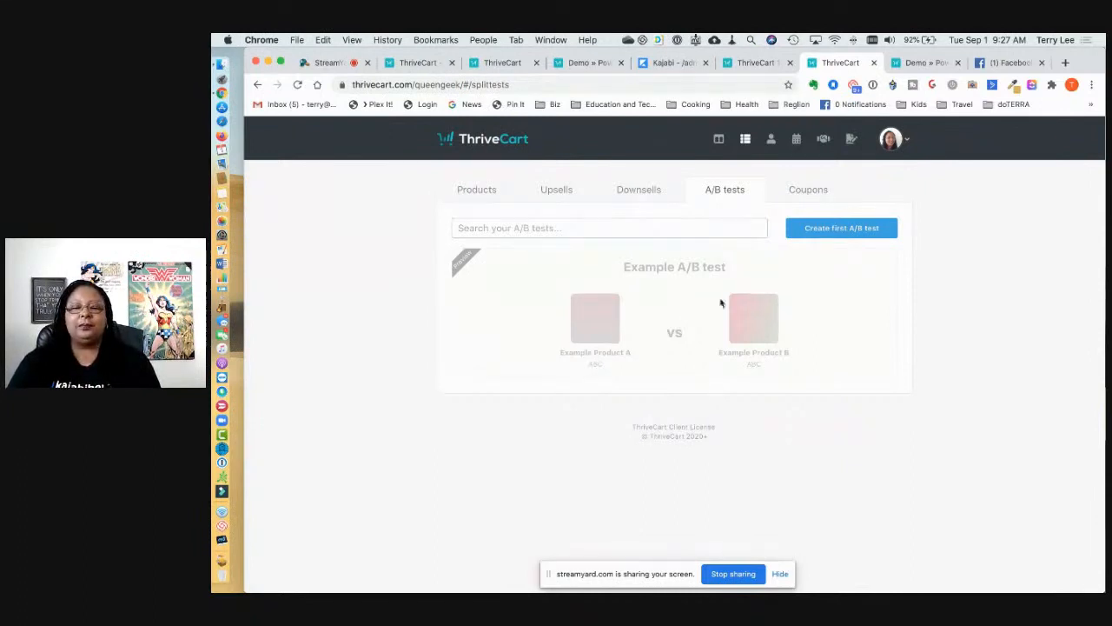
click(819, 190)
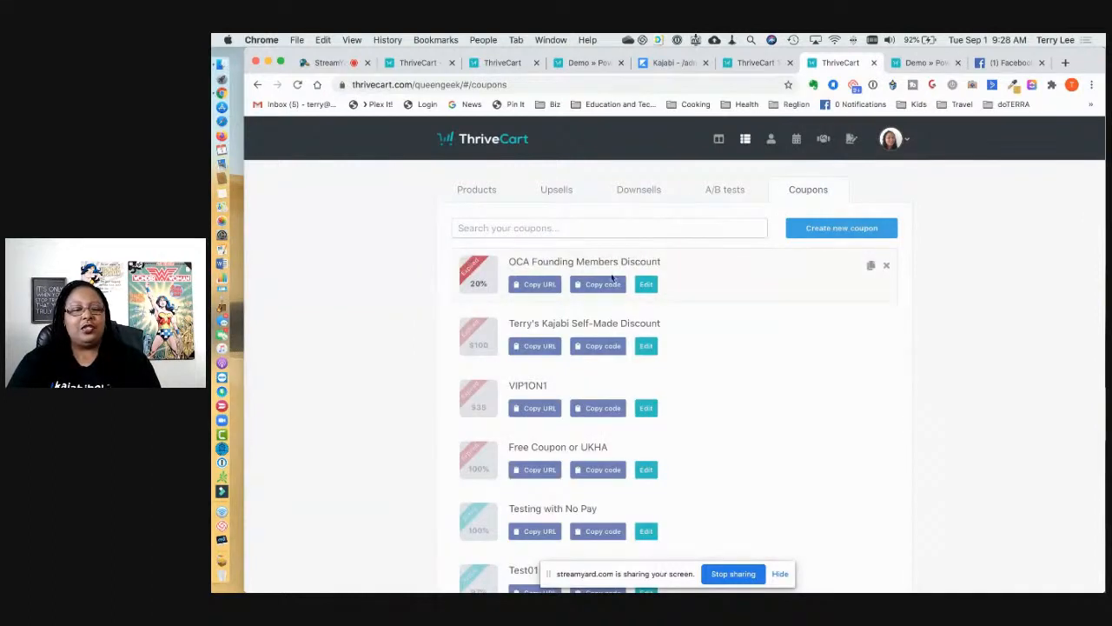
scroll(635, 339, down, 2)
scroll(635, 339, up, 2)
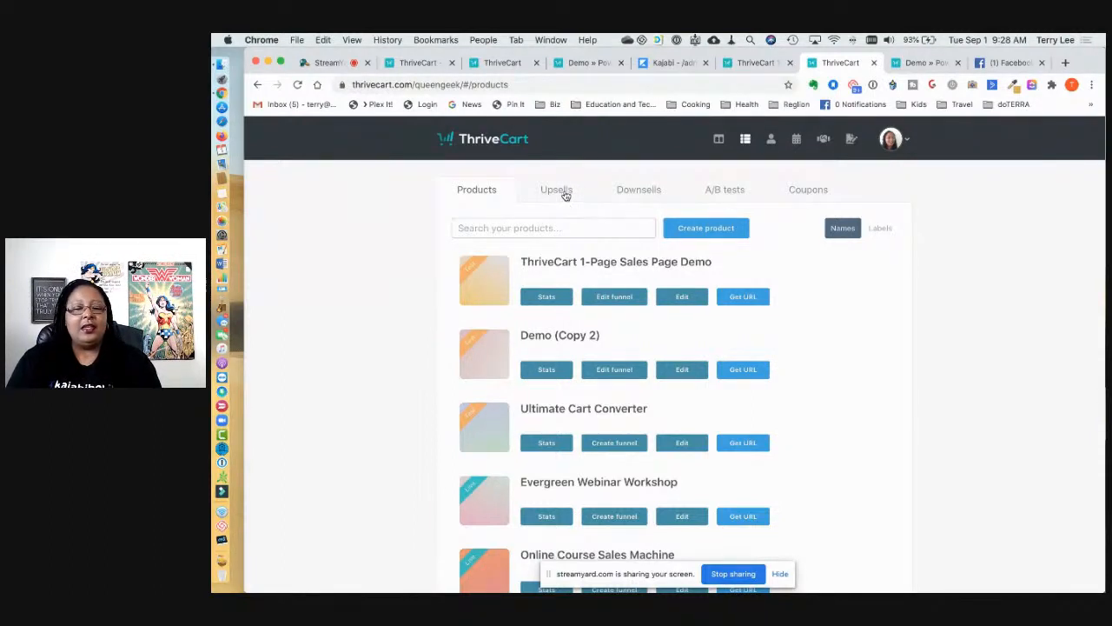
click(565, 197)
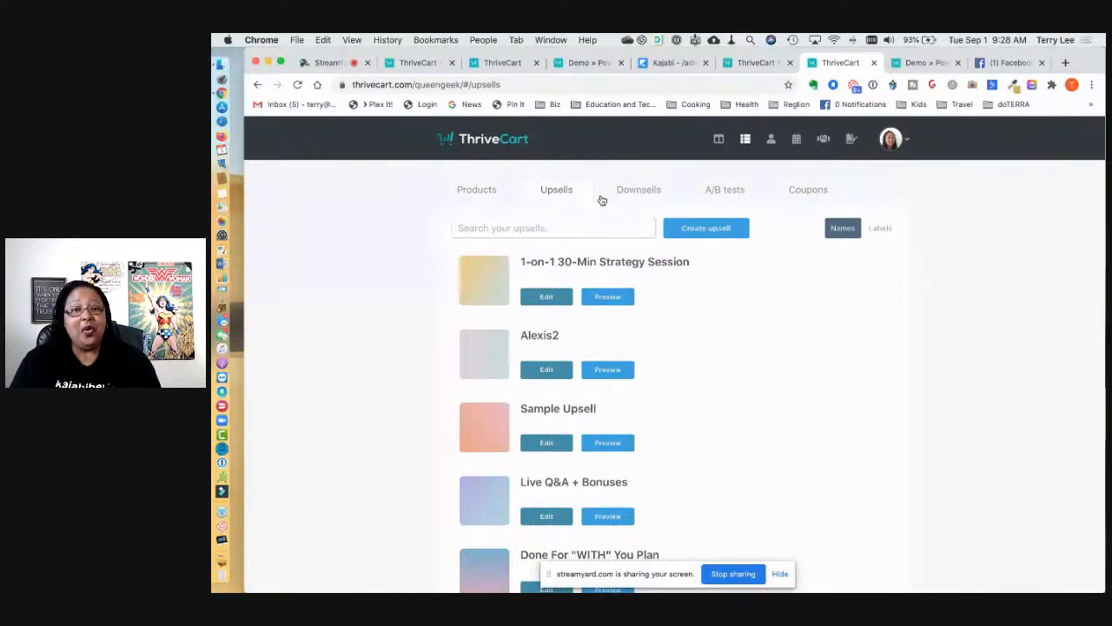
Step: Scroll through ThriveCart's lifetime-licence offer page in its browser tab
click(428, 66)
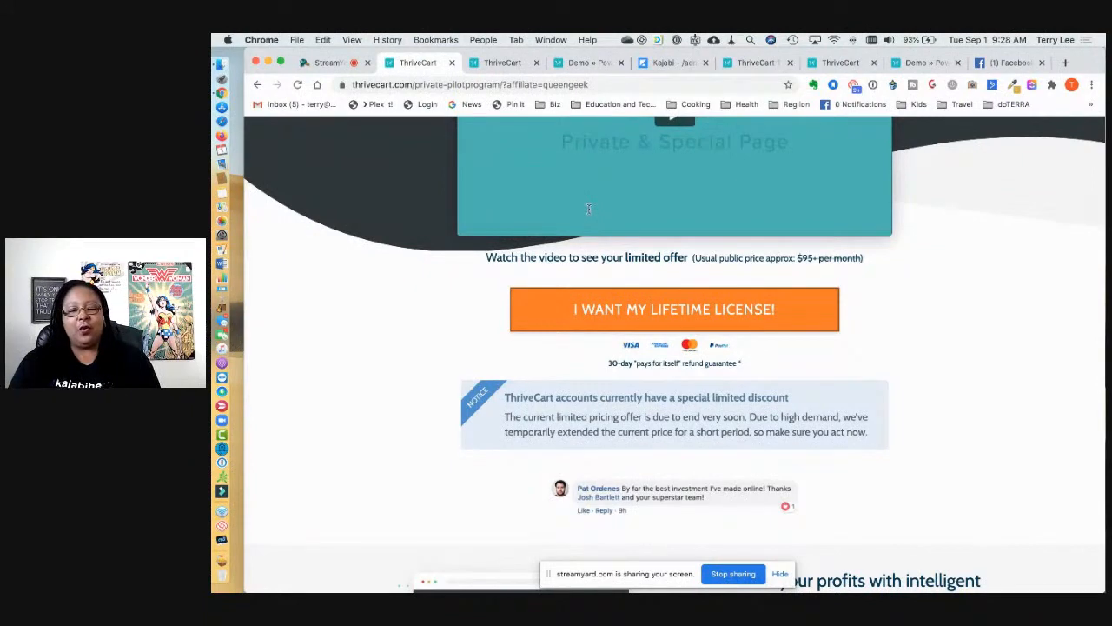
scroll(588, 209, down, 5)
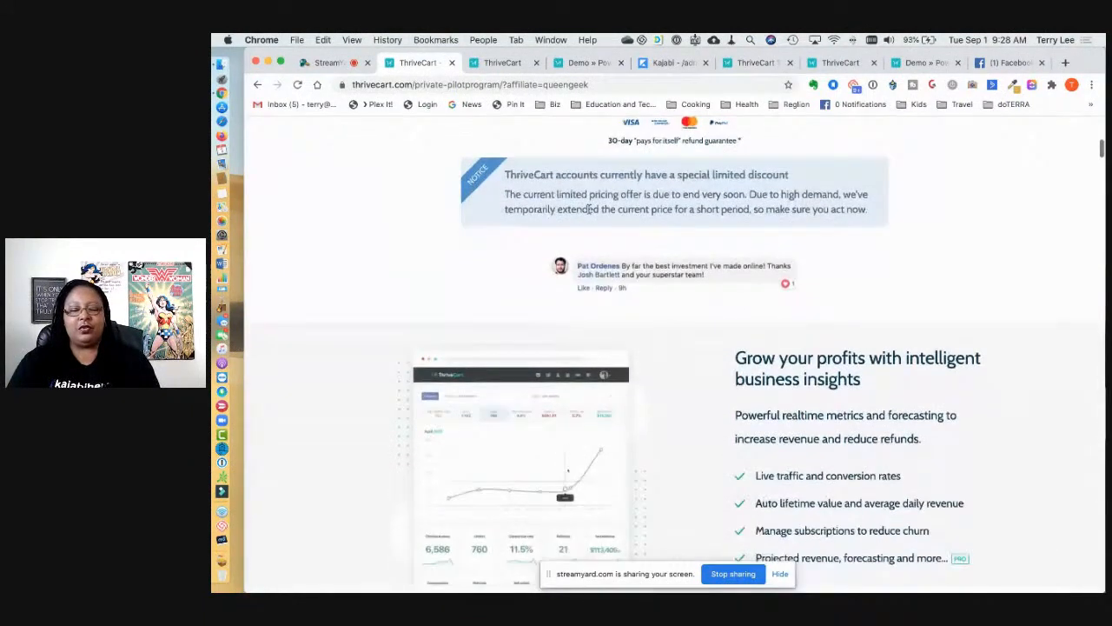
scroll(588, 209, down, 4)
scroll(588, 213, down, 6)
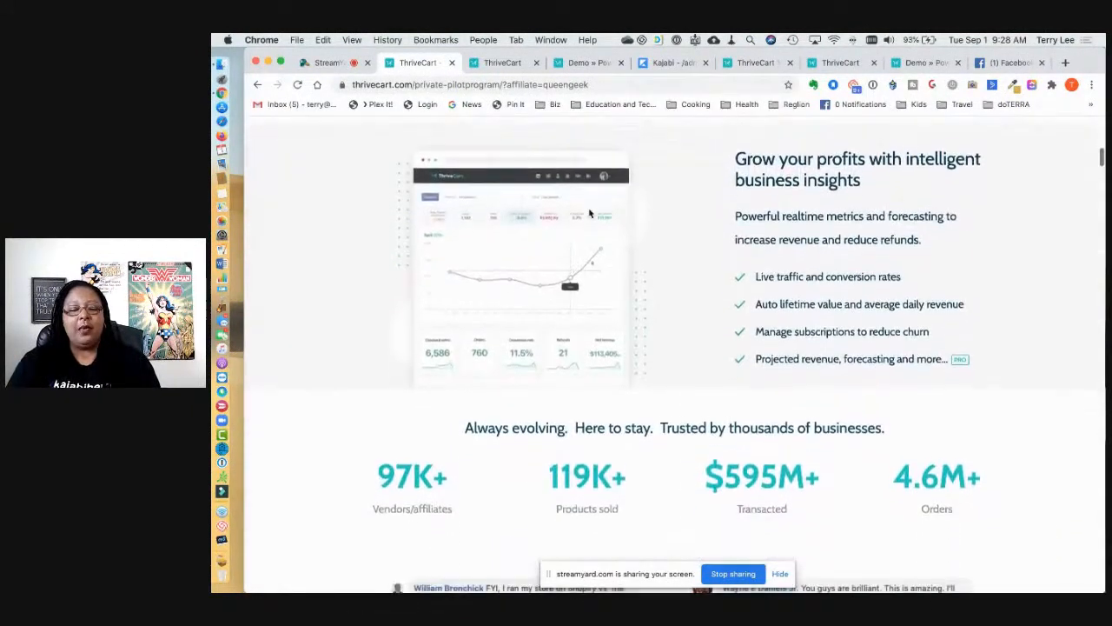
scroll(589, 213, up, 7)
scroll(589, 213, up, 2)
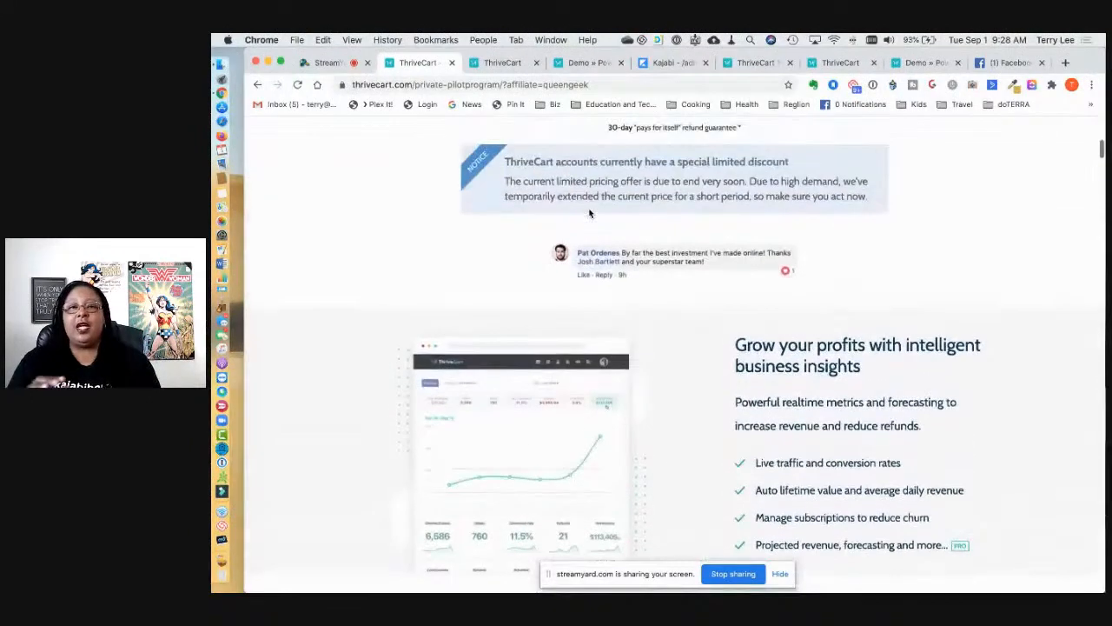
scroll(590, 213, up, 1)
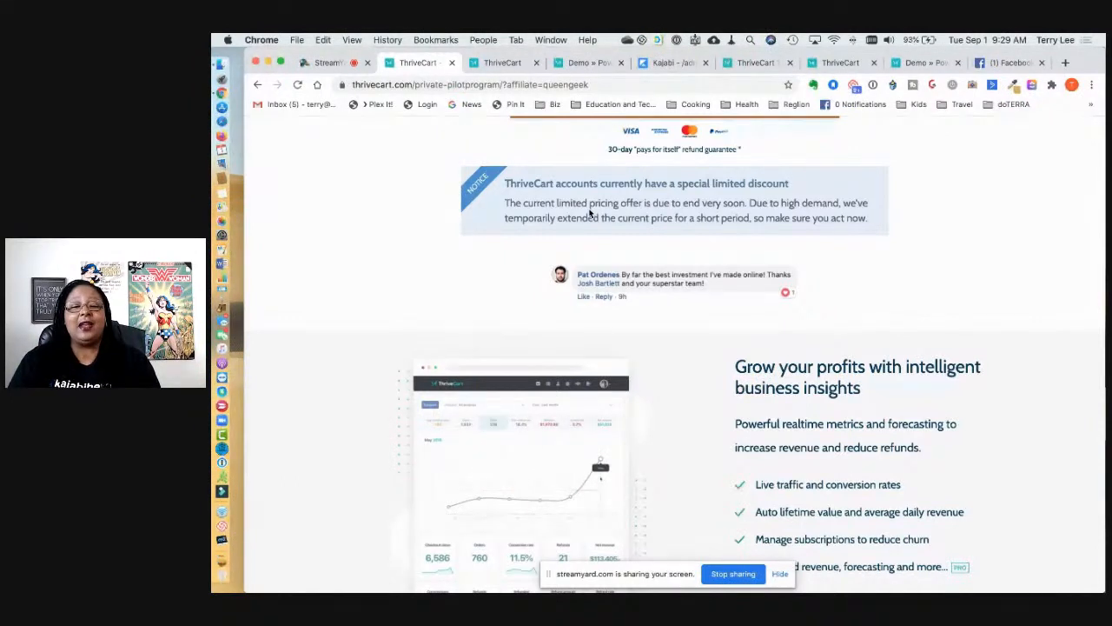
scroll(590, 212, up, 20)
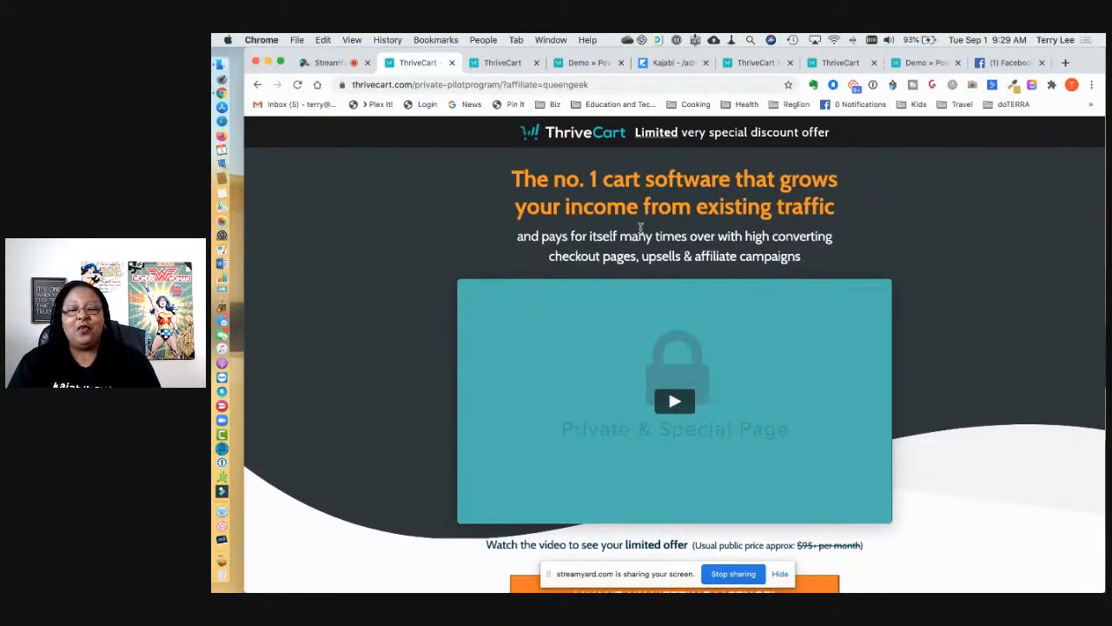
scroll(636, 222, down, 3)
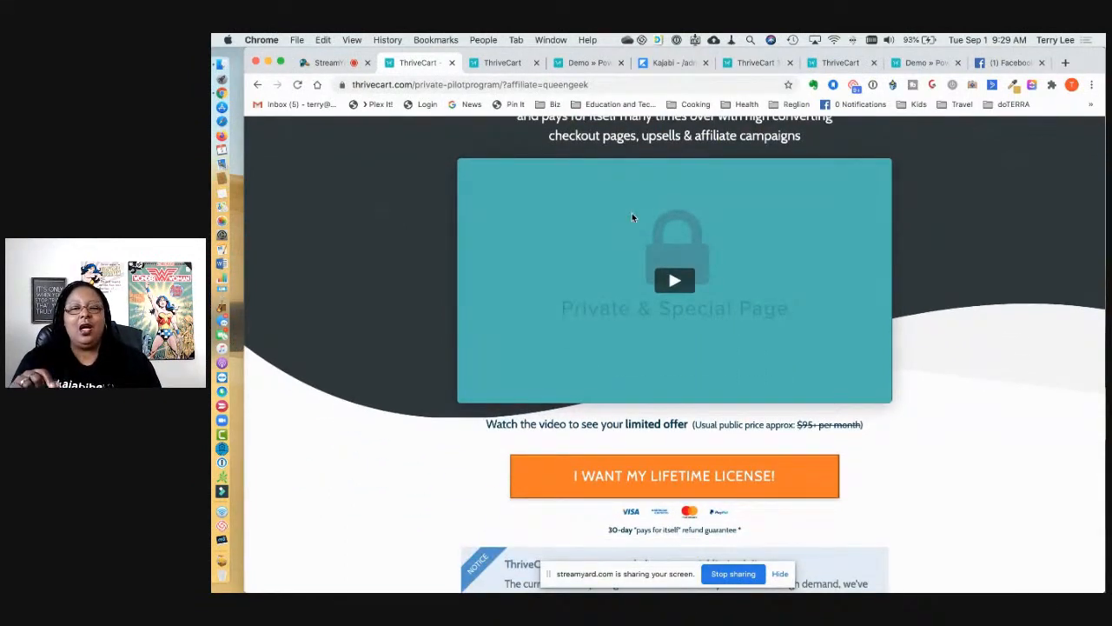
Step: Check the Demo checkout tab, then return to the Kajabi page editor
click(506, 67)
click(584, 68)
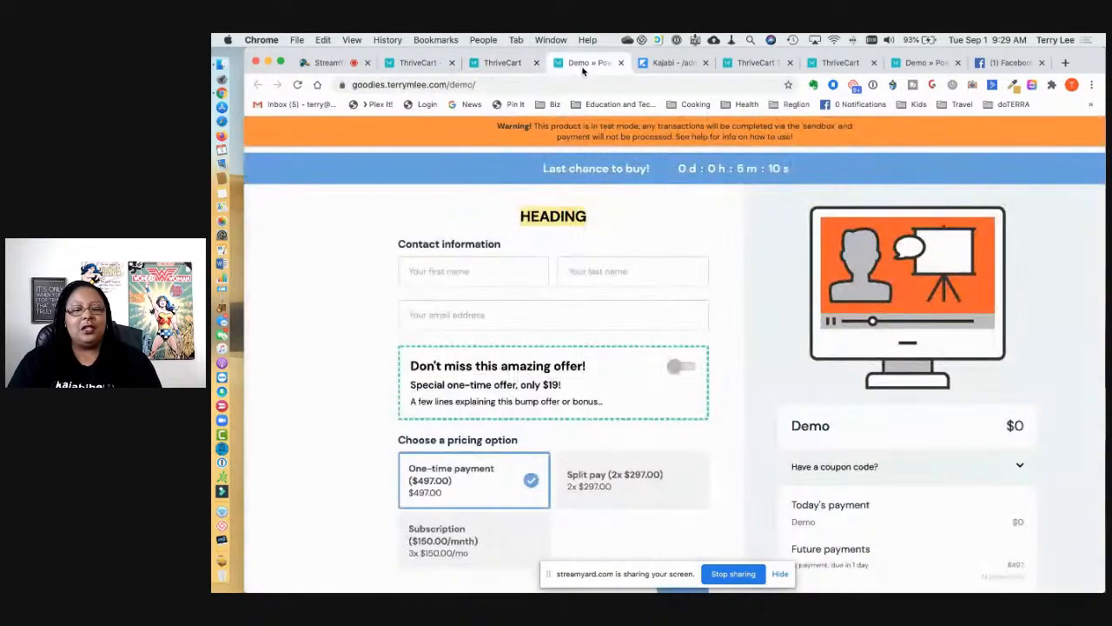
click(669, 64)
click(586, 64)
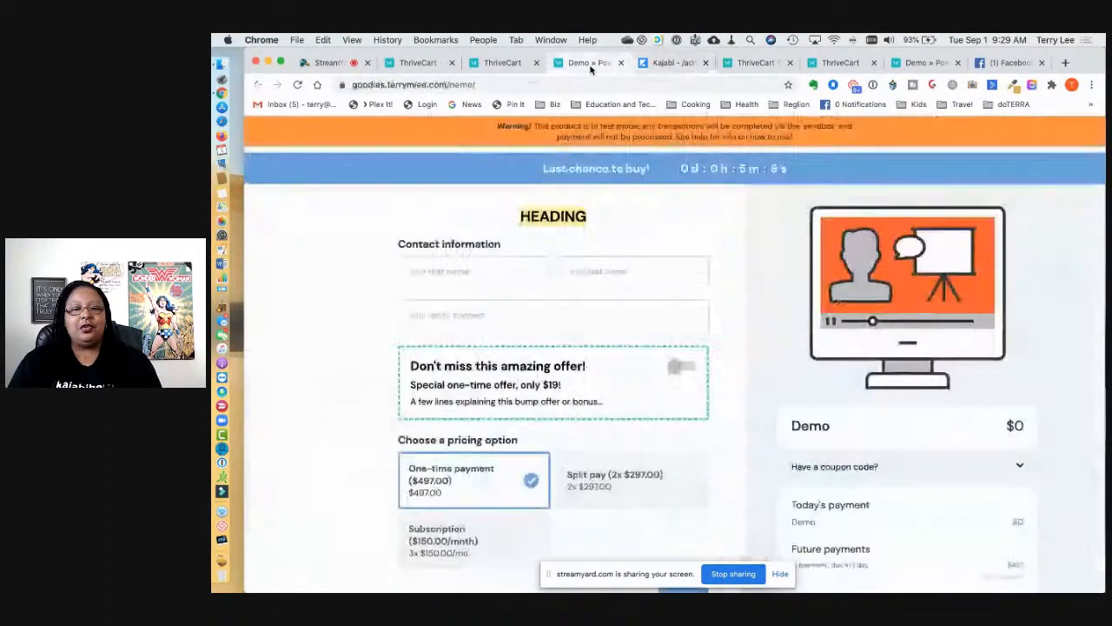
click(664, 64)
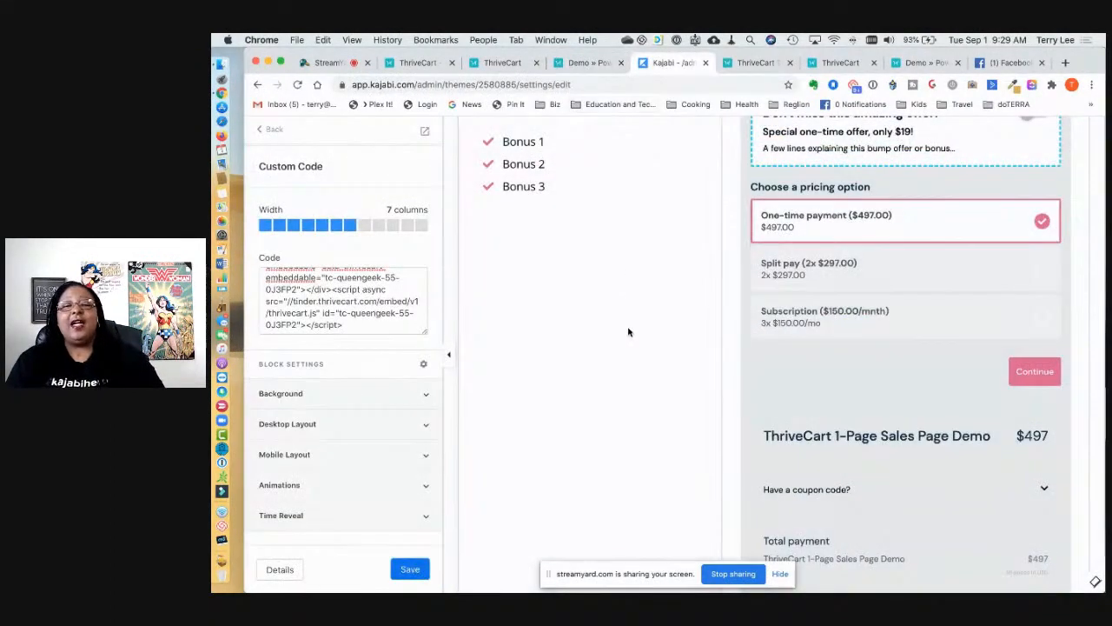